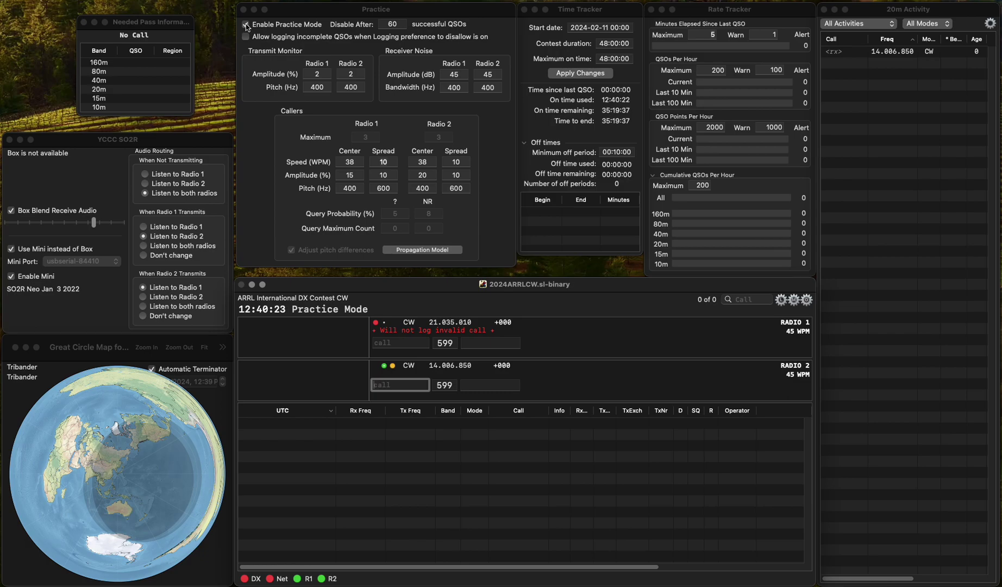
{"action": "type", "text": "KA4F"}
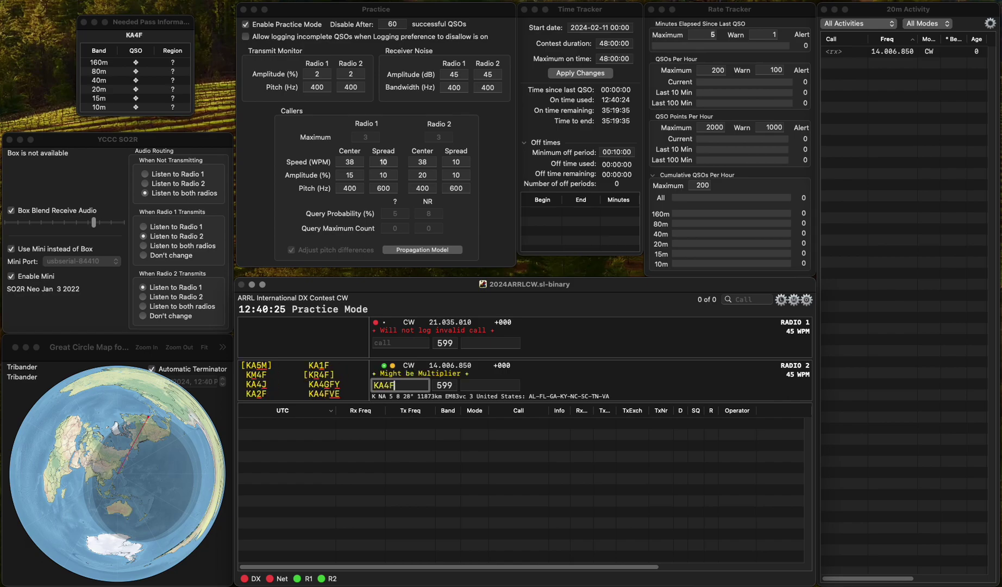
{"action": "type", "text": "VE"}
{"action": "key", "text": "Return"}
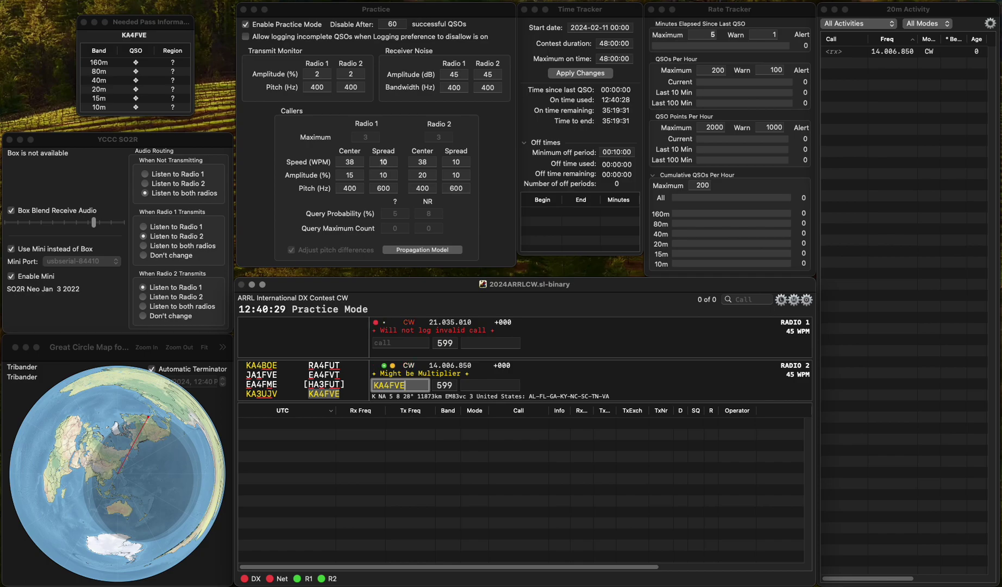
{"action": "key", "text": "space"}
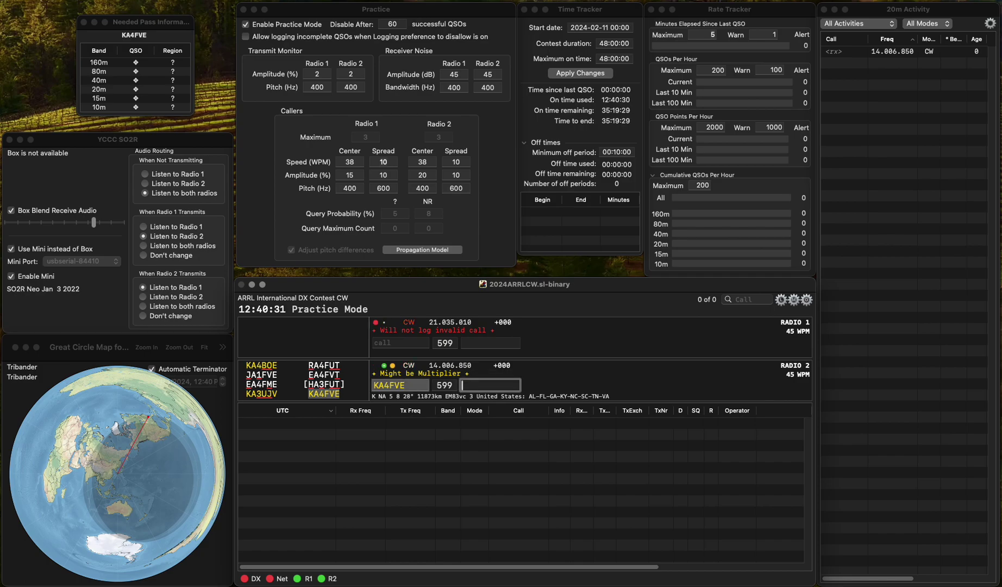
{"action": "type", "text": "AL"}
{"action": "key", "text": "Return"}
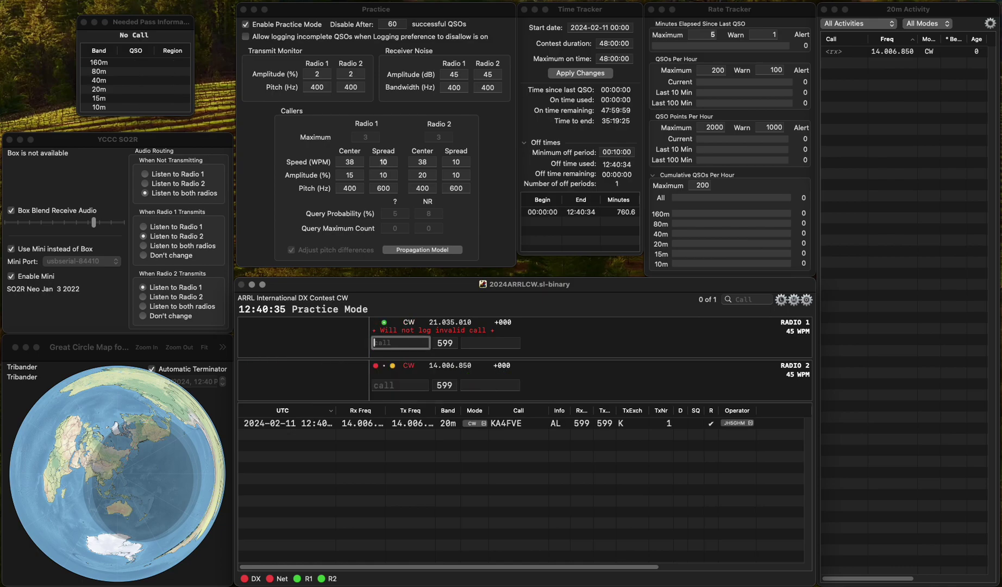
{"action": "type", "text": "W5X"}
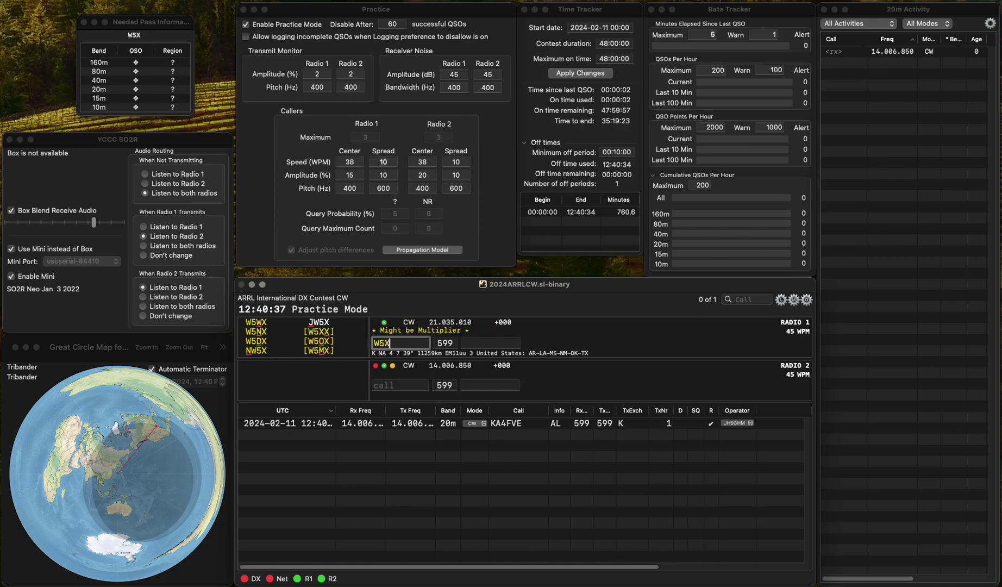
{"action": "type", "text": "Y"}
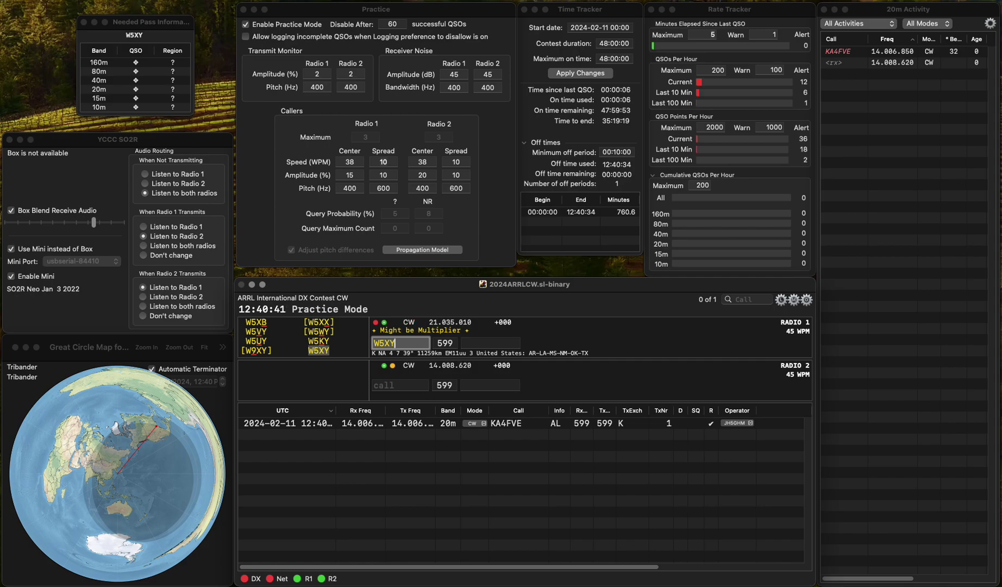
{"action": "key", "text": "space"}
{"action": "type", "text": "NM"}
{"action": "key", "text": "Return"}
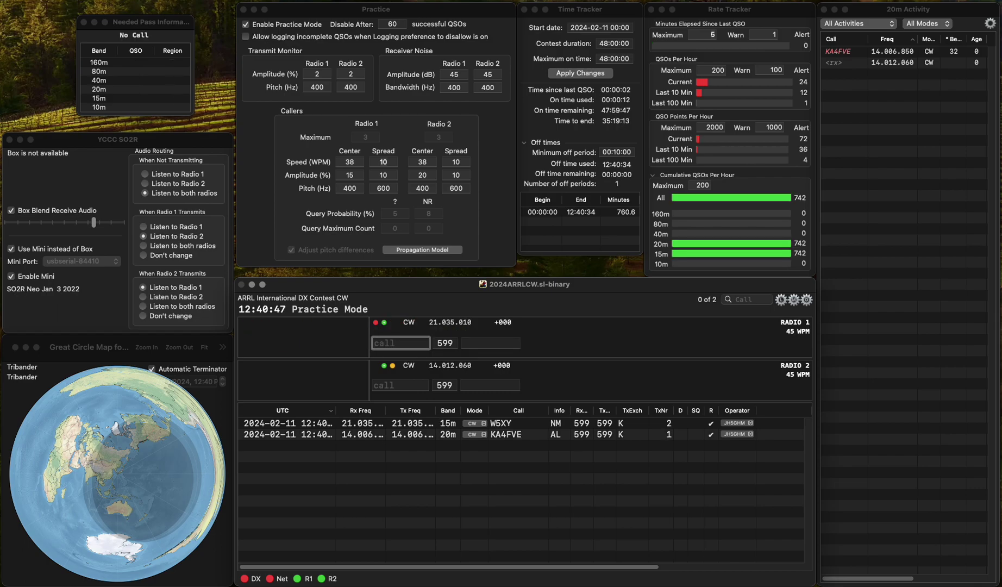
Log a Radio 1 contact with NR2H, entering NY as the received exchange
{"action": "type", "text": "NR2H"}
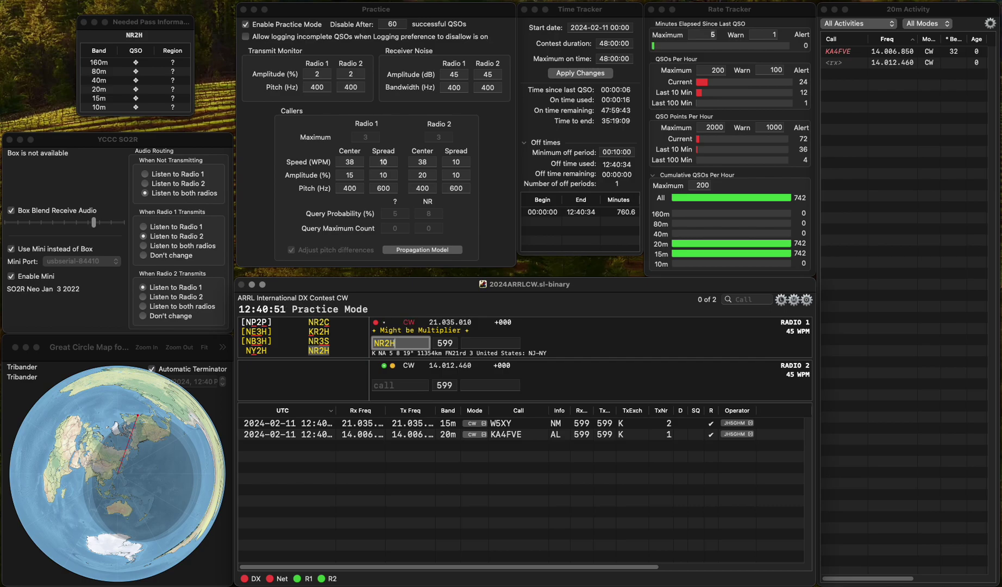
{"action": "key", "text": "Tab"}
{"action": "type", "text": "NY"}
{"action": "key", "text": "Return"}
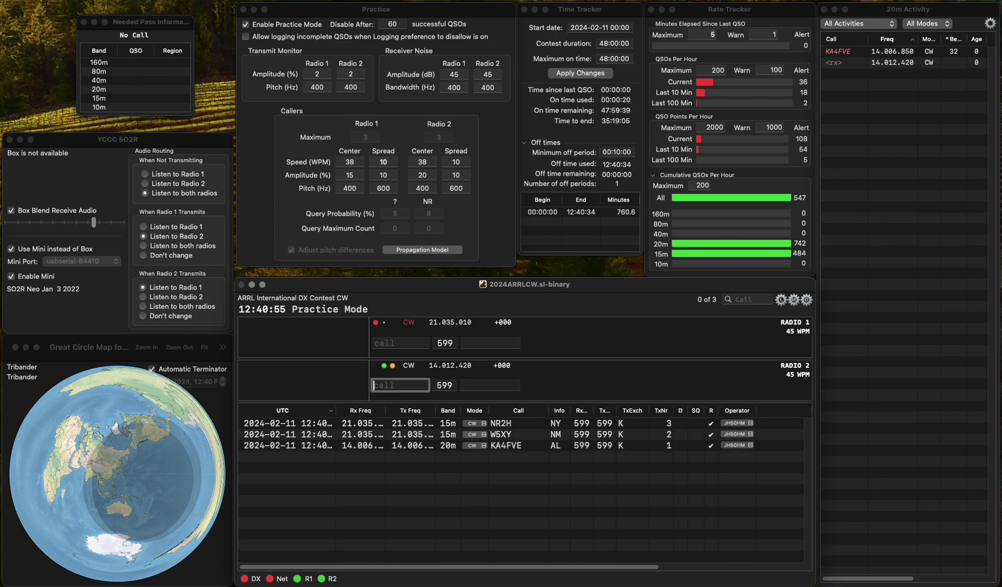
Enter KO4FBU on Radio 1 and KM1Z on Radio 2, logging them with the exchanges VA and TN respectively
{"action": "left_click", "coordinate": [400, 343]}
{"action": "type", "text": "KO4FBU"}
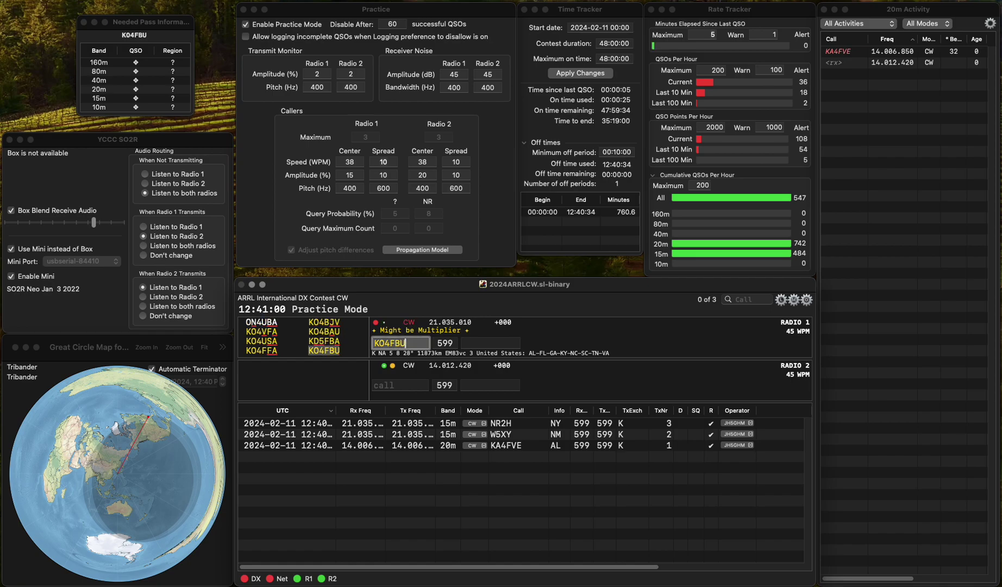
{"action": "left_click", "coordinate": [400, 384]}
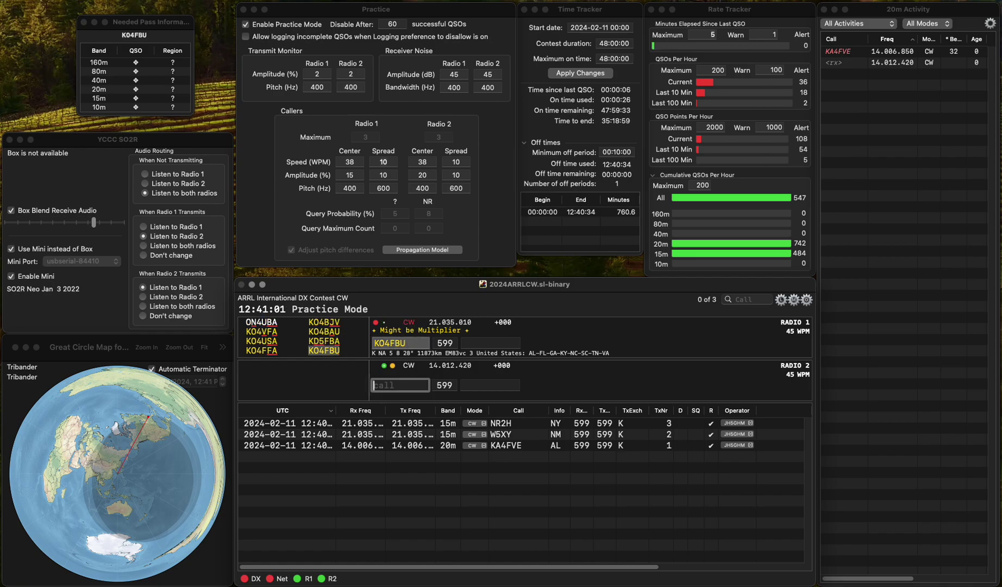
{"action": "type", "text": "KM1"}
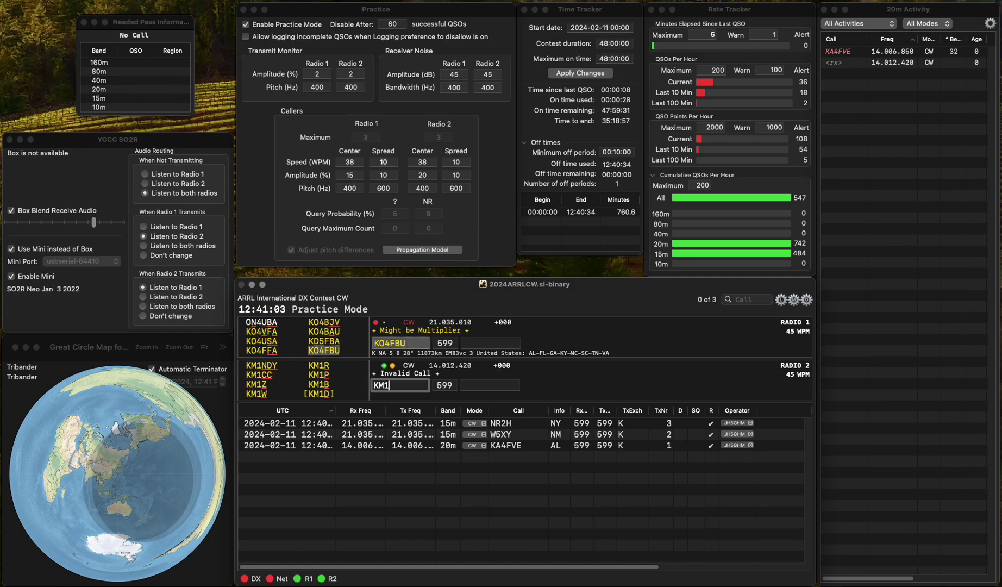
{"action": "type", "text": "Z"}
{"action": "key", "text": "Return"}
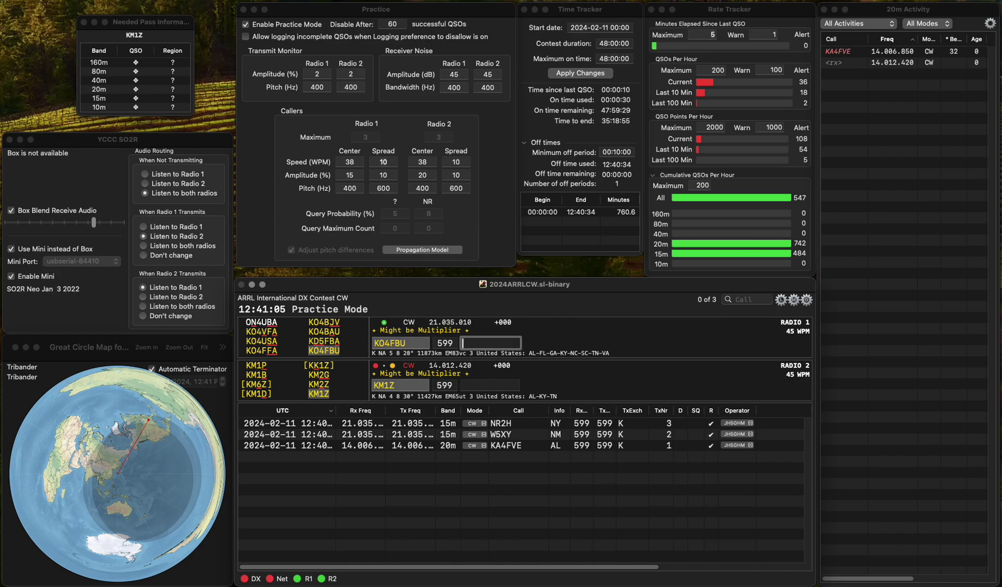
{"action": "key", "text": "Return"}
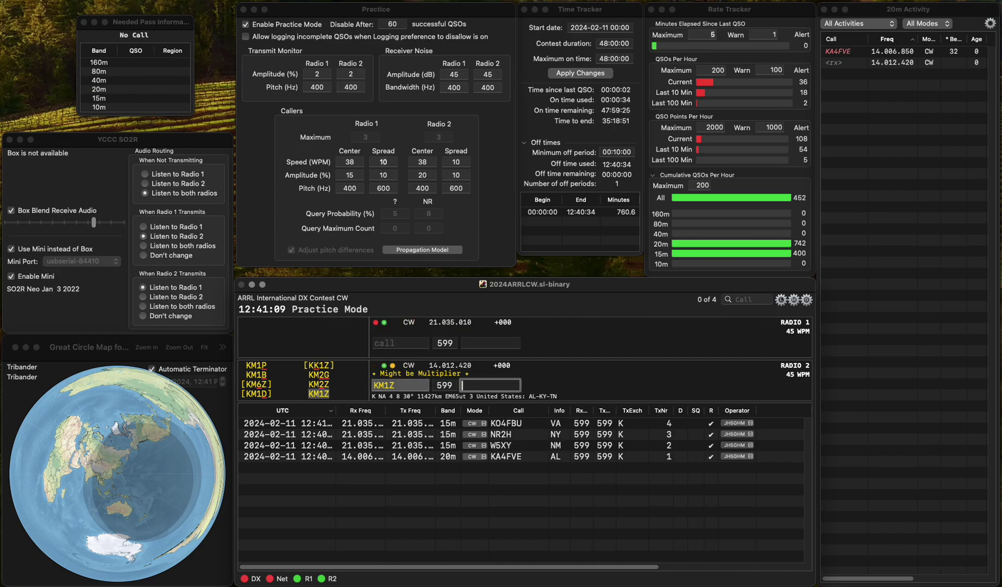
{"action": "type", "text": "TN"}
{"action": "key", "text": "Return"}
Log a Radio 1 contact with N8ZPJ, entering WV as the received exchange
{"action": "type", "text": "N8"}
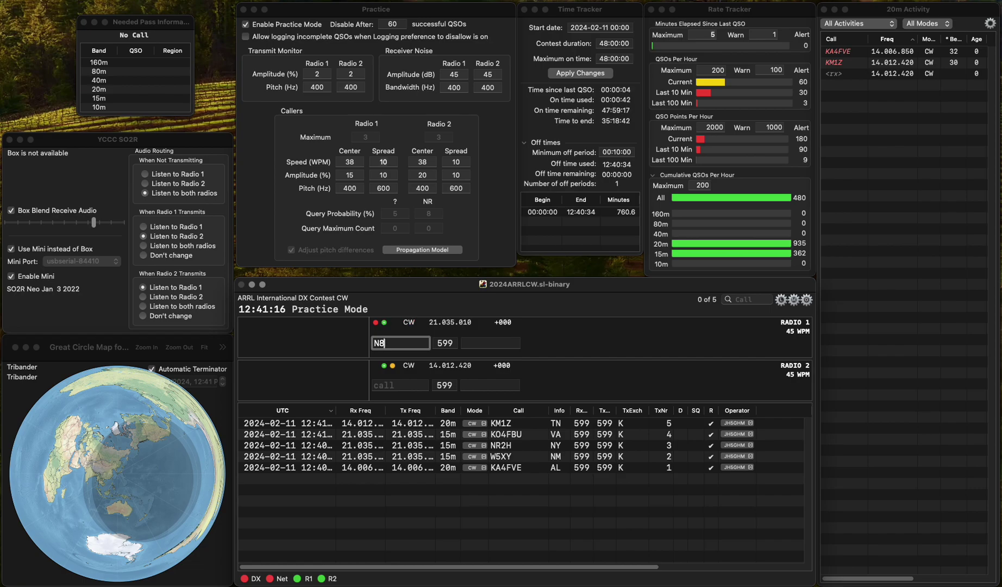
{"action": "type", "text": "ZPJ"}
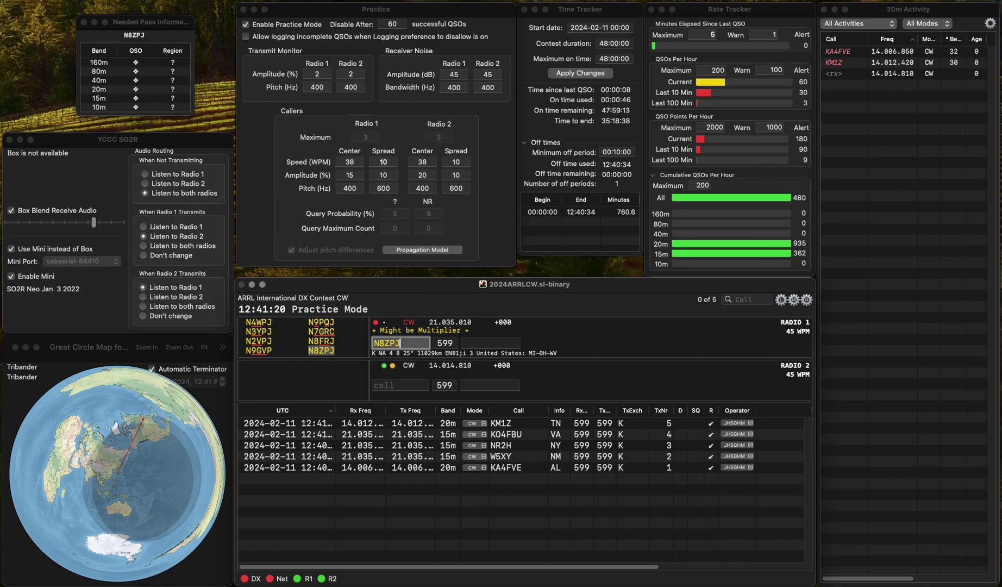
{"action": "key", "text": "Return"}
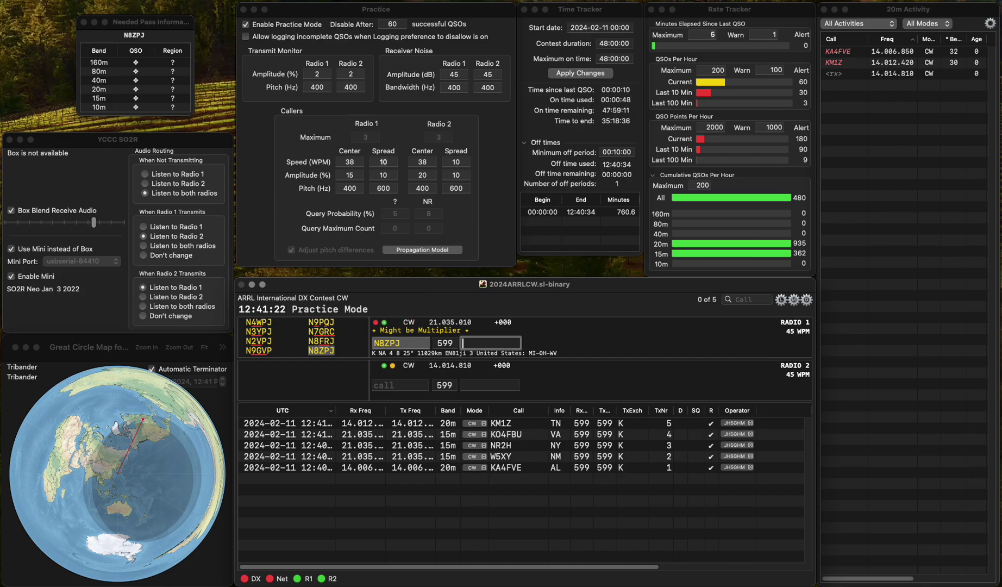
{"action": "type", "text": "WV"}
{"action": "key", "text": "Return"}
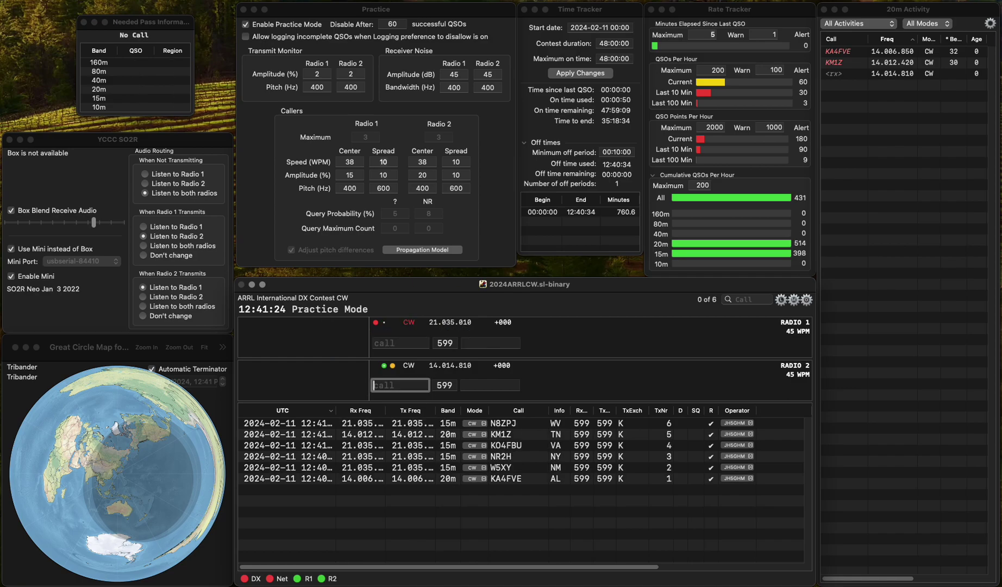
{"action": "type", "text": "KC1RFR"}
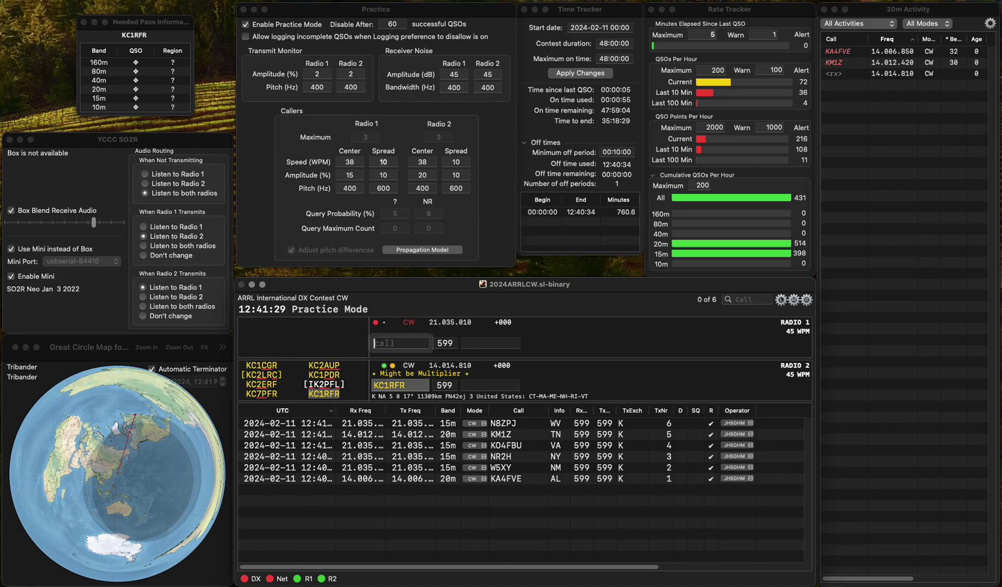
{"action": "key", "text": "Return"}
{"action": "type", "text": "K"}
{"action": "key", "text": "BackSpace"}
{"action": "type", "text": "N4"}
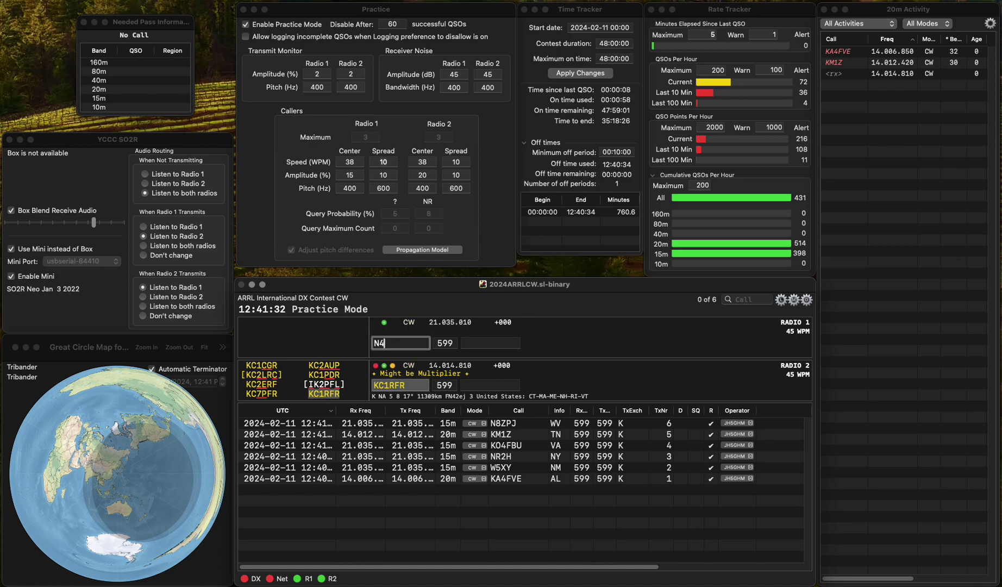
{"action": "type", "text": "RA"}
{"action": "key", "text": "Return"}
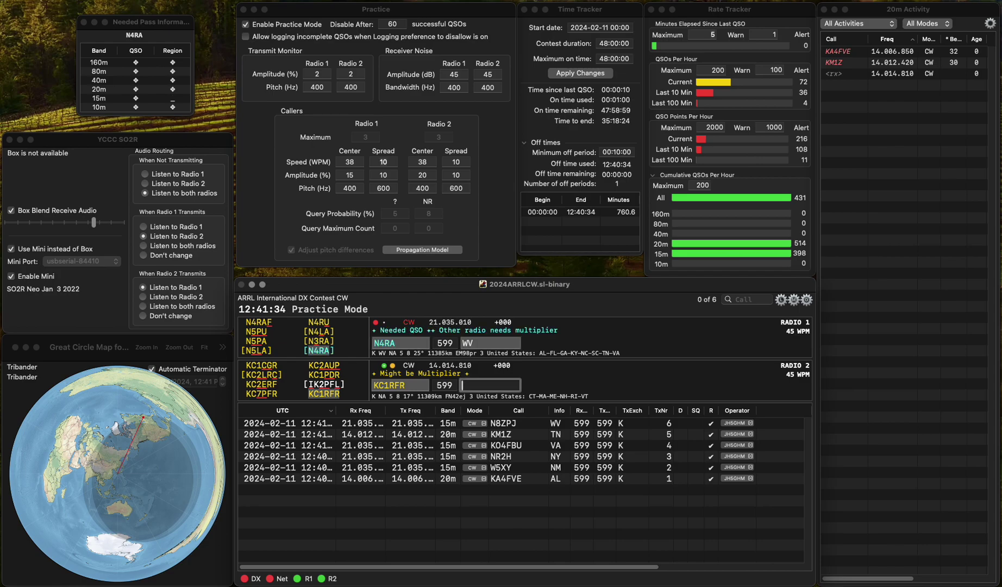
{"action": "key", "text": "Return"}
{"action": "key", "text": "BackSpace"}
{"action": "key", "text": "BackSpace"}
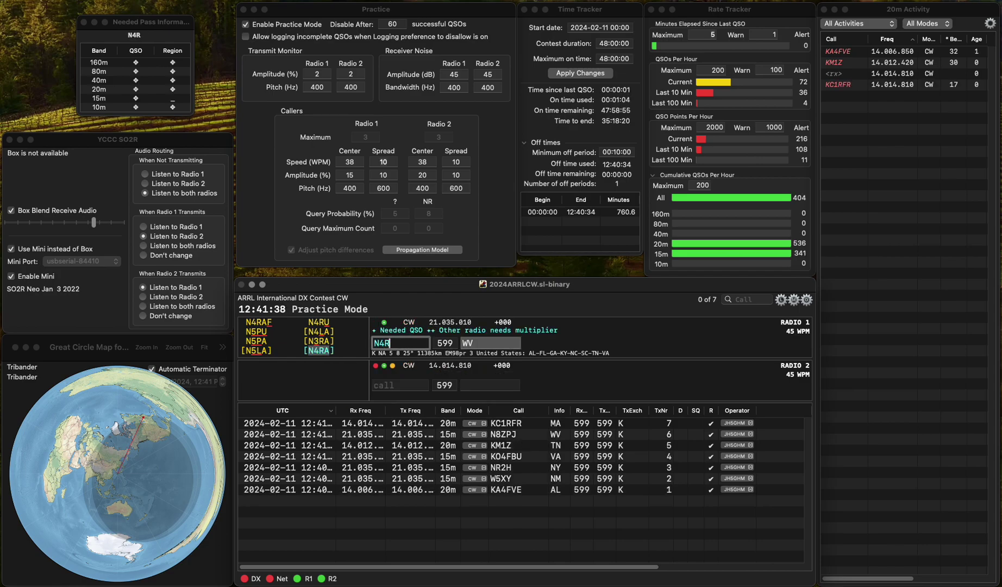
{"action": "type", "text": "FV"}
{"action": "key", "text": "Return"}
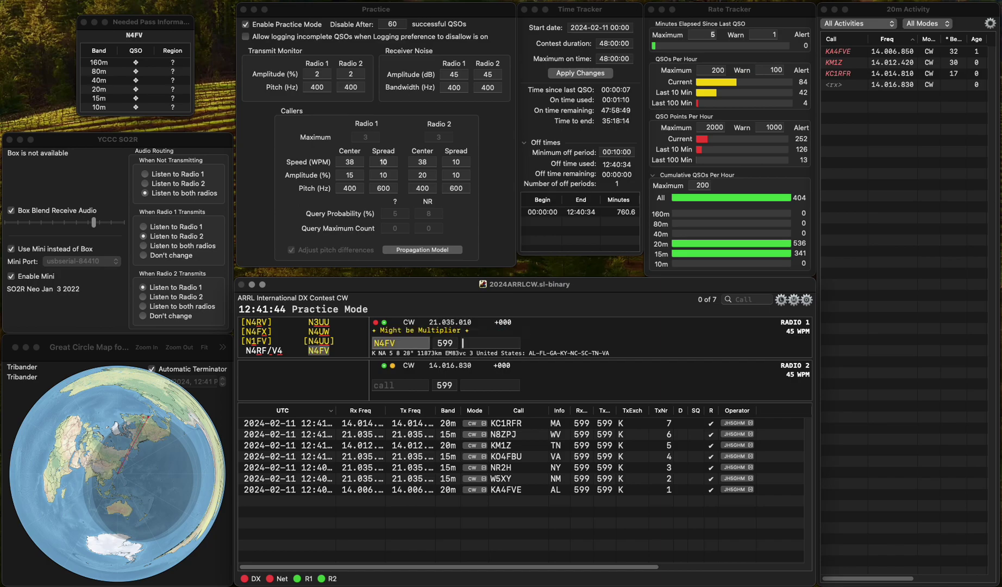
{"action": "key", "text": "Return"}
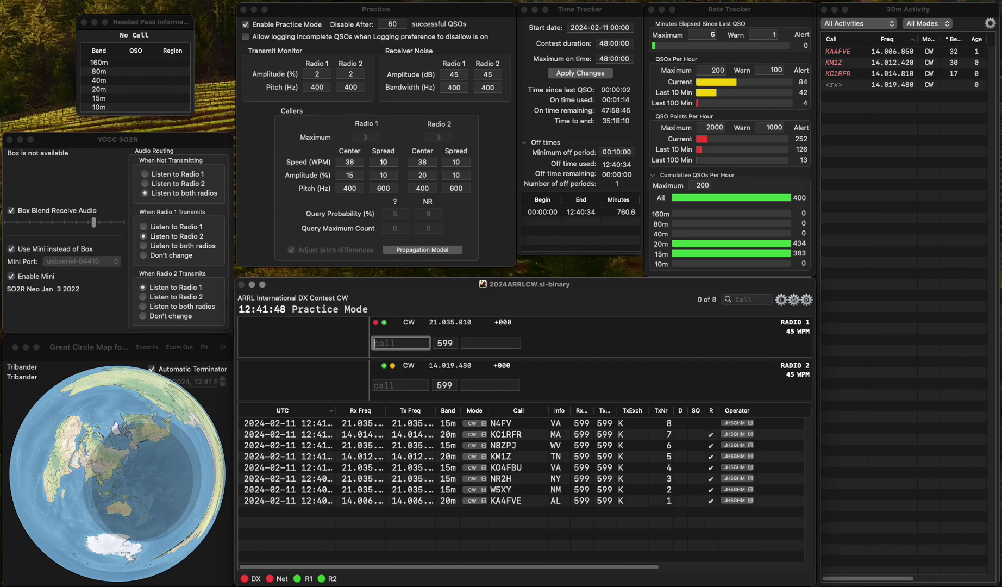
Enter K8LY on Radio 1 and WO3Z on Radio 2, logging them with the exchanges OH and PA respectively
{"action": "type", "text": "K8LY"}
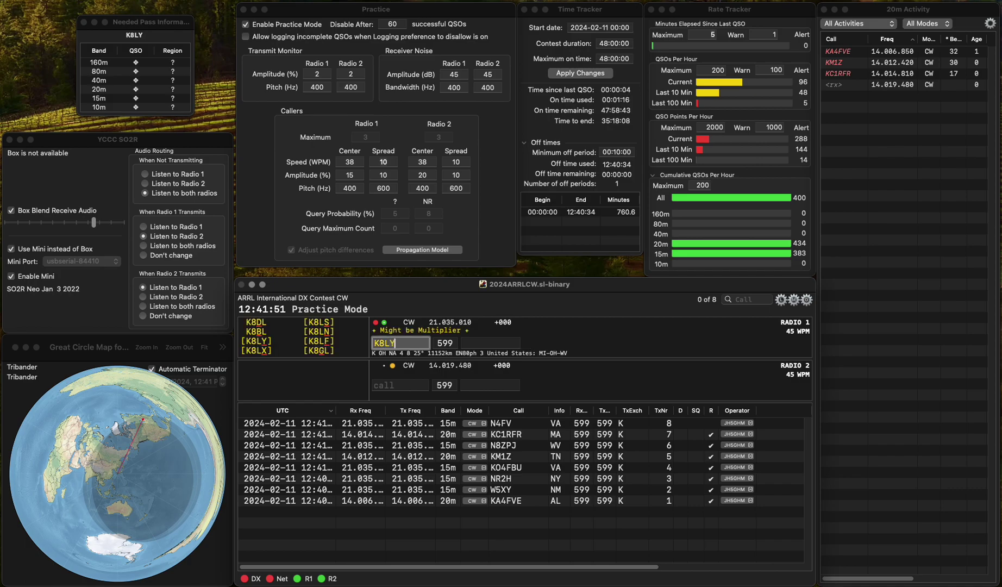
{"action": "key", "text": "Return"}
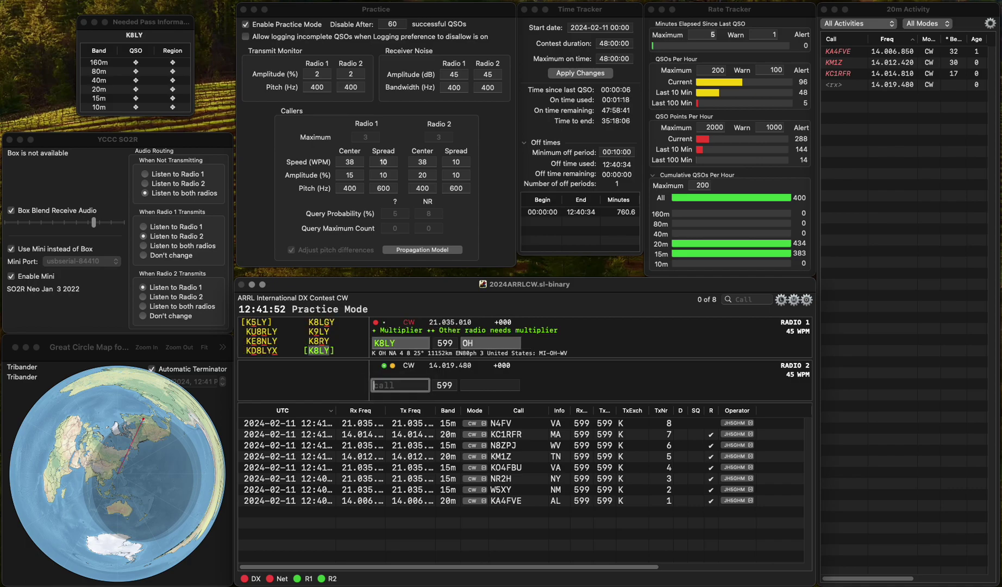
{"action": "type", "text": "WO3Z"}
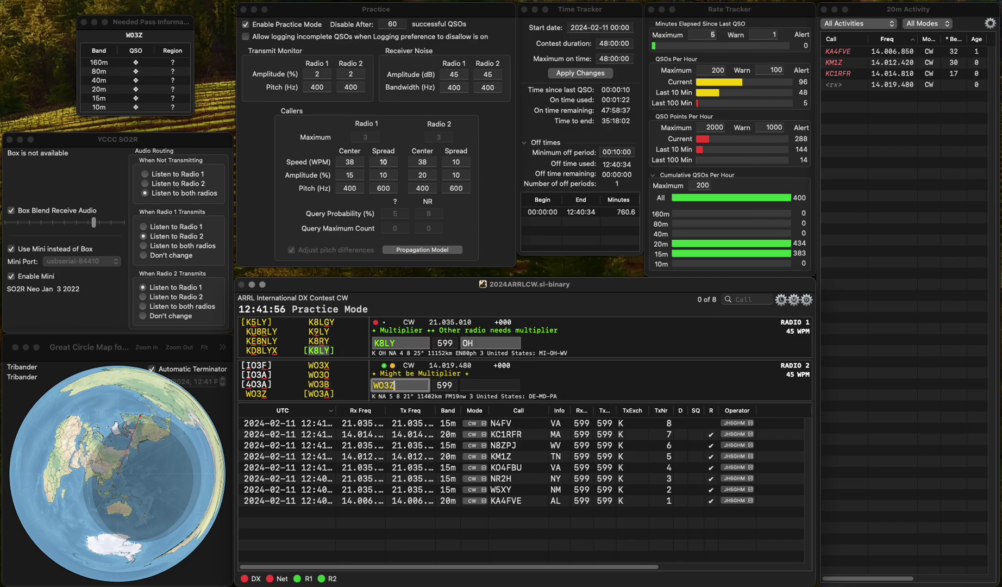
{"action": "key", "text": "Return"}
{"action": "key", "text": "Return"}
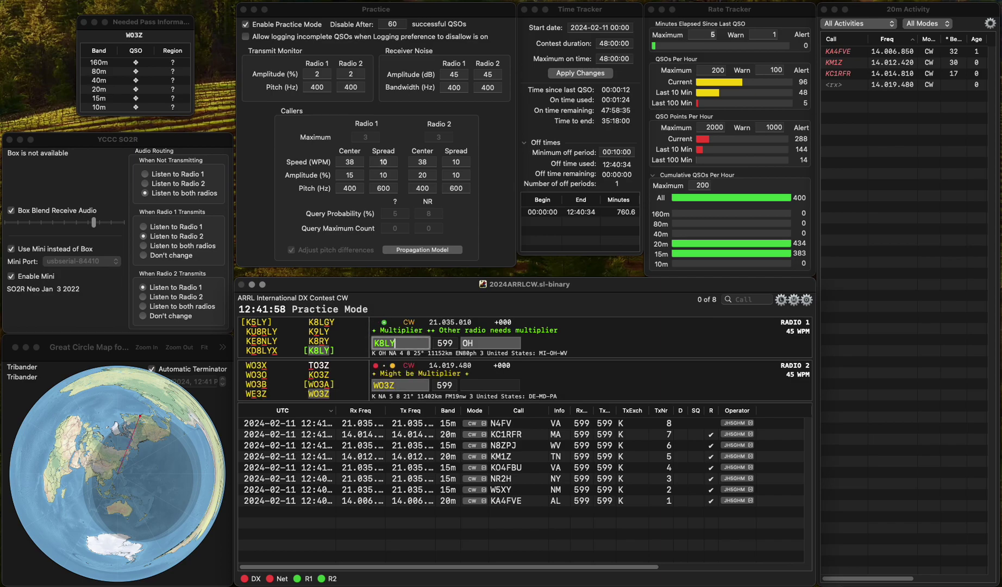
{"action": "key", "text": "space"}
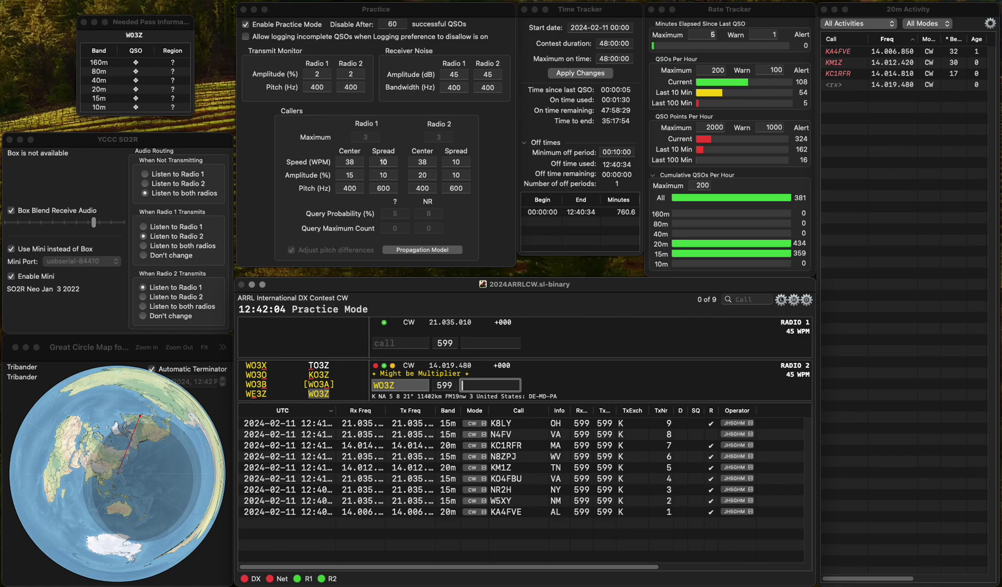
{"action": "type", "text": "A"}
{"action": "key", "text": "Return"}
Enter KA2TFG as the call on Radio 1 and correct it to KA2NFG
{"action": "type", "text": "K"}
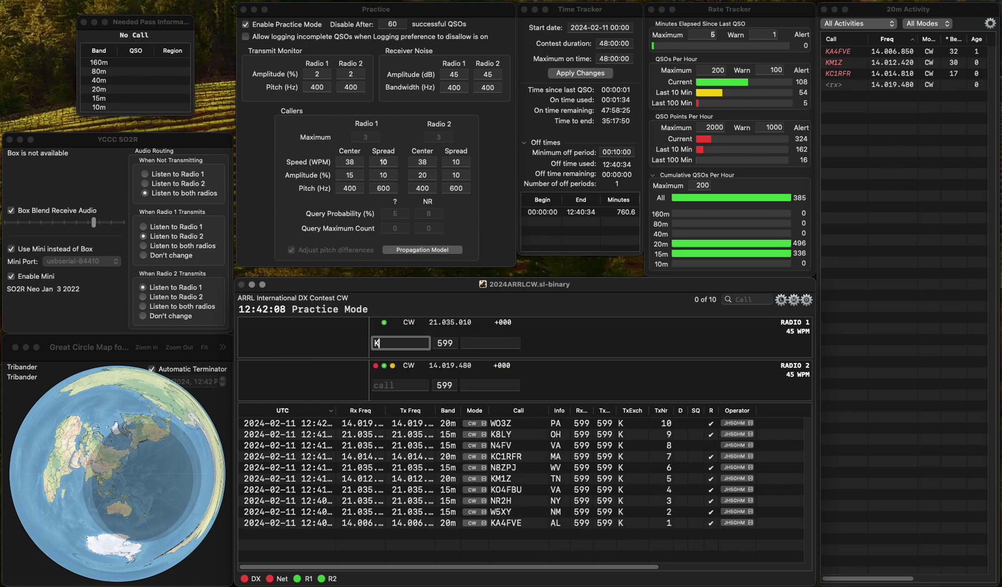
{"action": "type", "text": "A2TFG"}
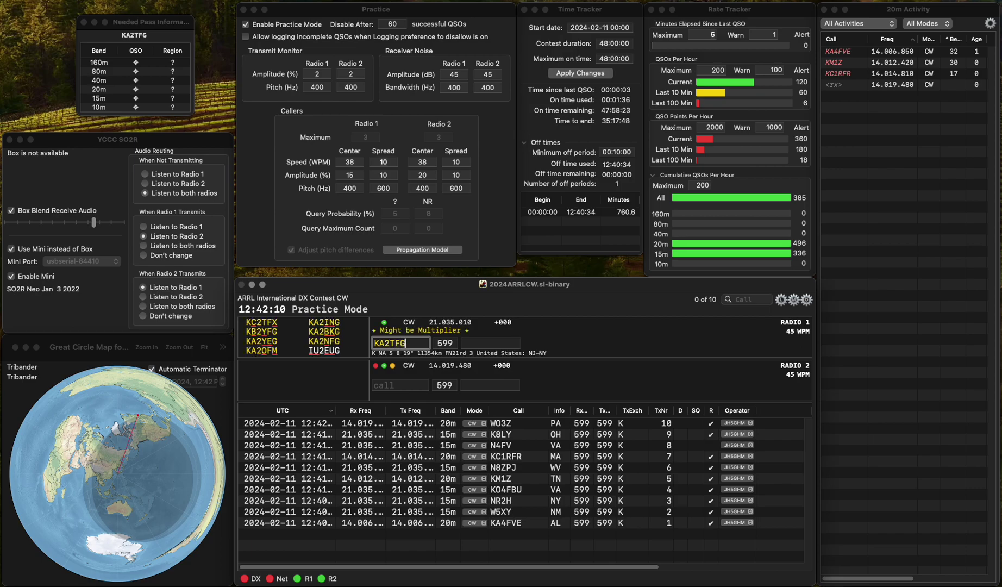
{"action": "key", "text": "Return"}
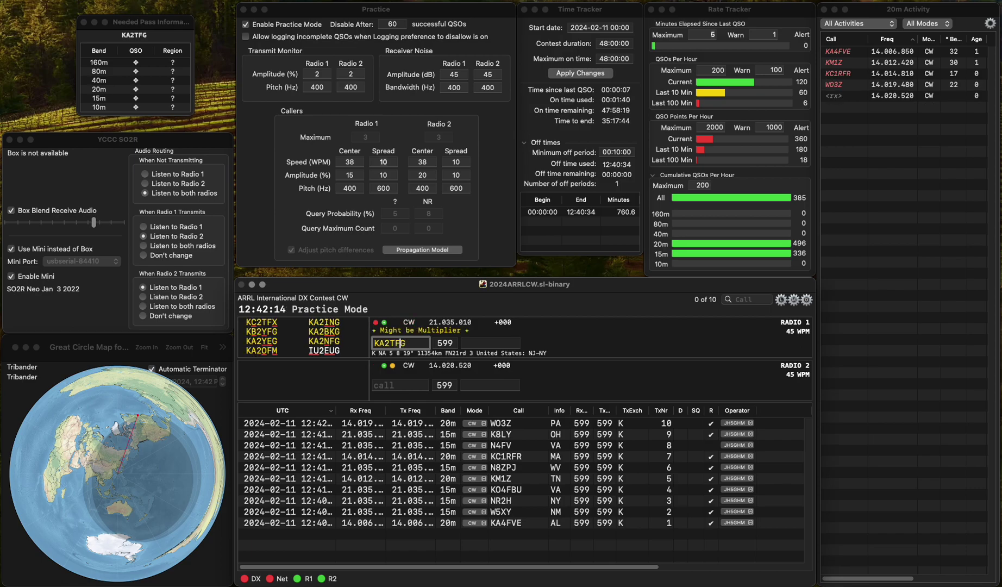
{"action": "key", "text": "BackSpace"}
{"action": "type", "text": "N"}
{"action": "key", "text": "Return"}
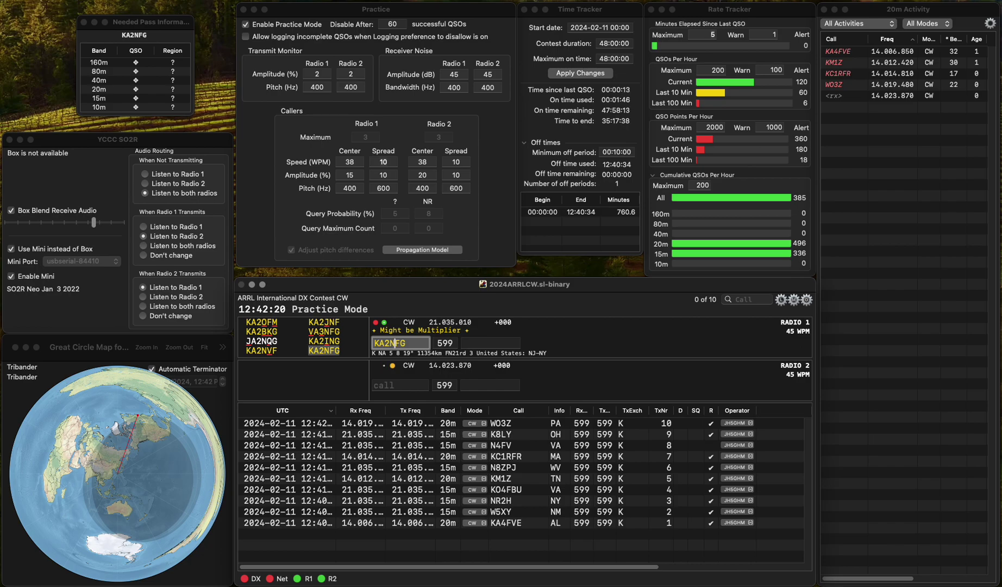
{"action": "key", "text": "Tab"}
{"action": "type", "text": "NY"}
{"action": "key", "text": "Return"}
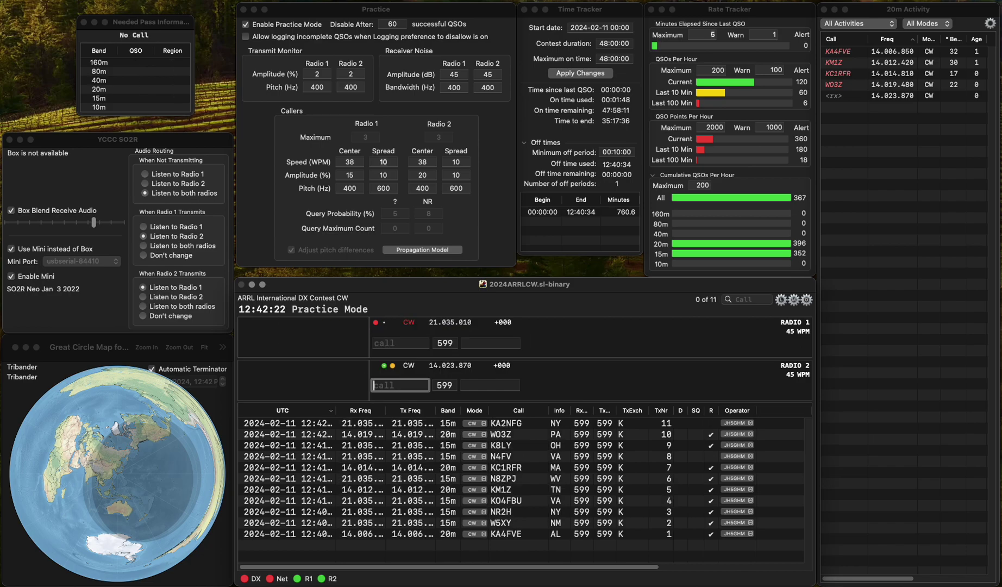
{"action": "type", "text": "7NA"}
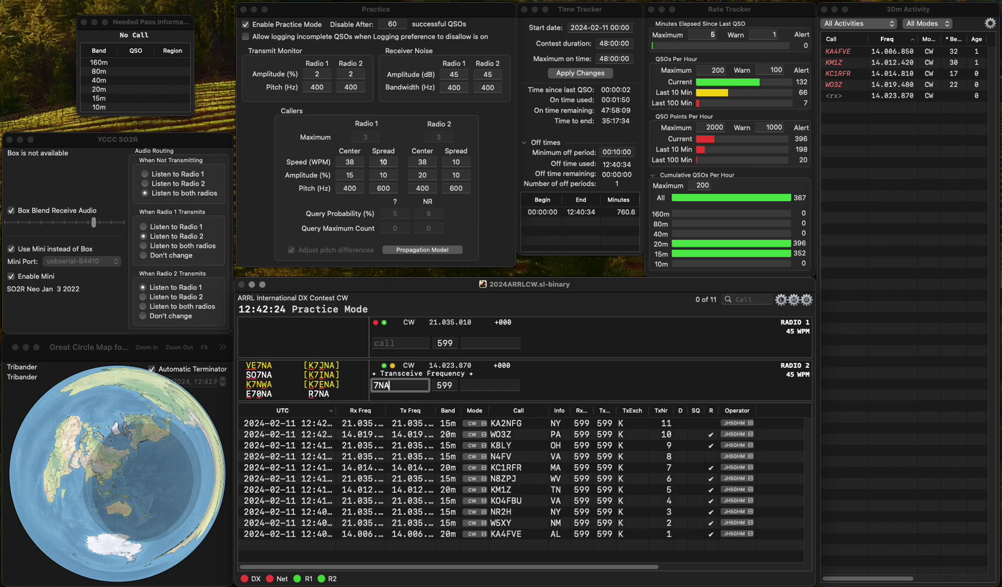
{"action": "type", "text": "MWB"}
{"action": "key", "text": "Return"}
{"action": "left_click", "coordinate": [385, 385]}
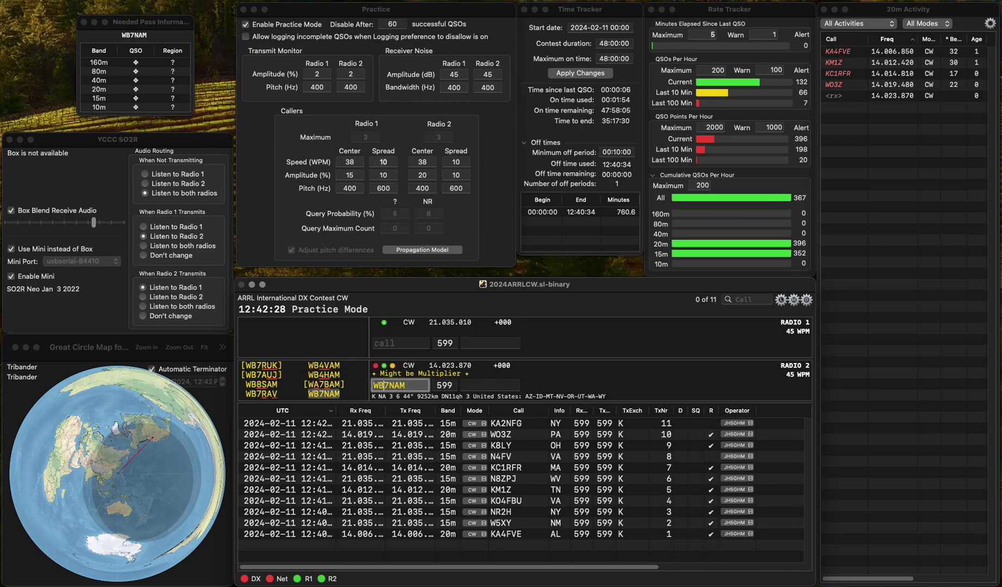
{"action": "key", "text": "space"}
{"action": "key", "text": "Tab"}
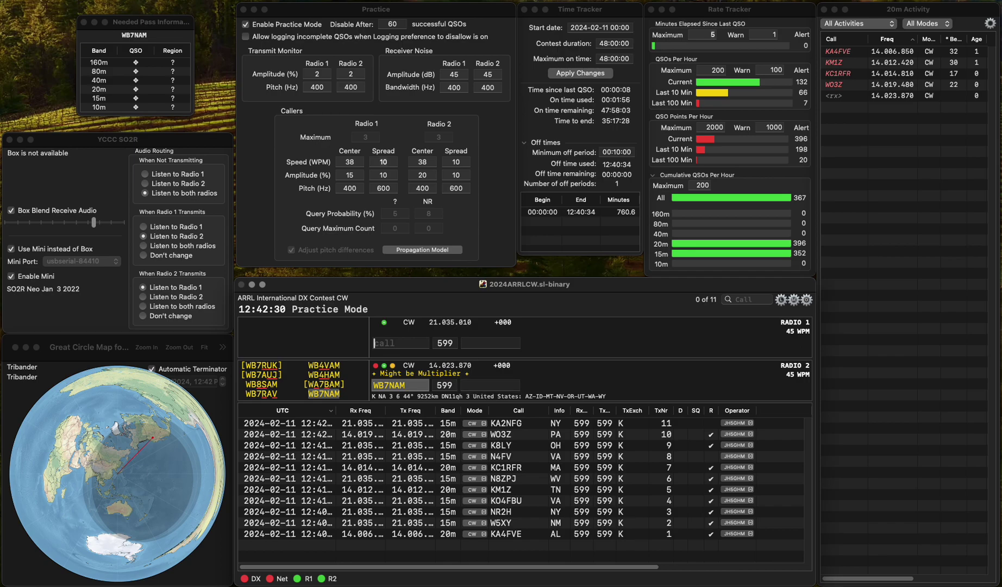
{"action": "key", "text": "F1"}
{"action": "key", "text": "Tab"}
{"action": "key", "text": "space"}
{"action": "key", "text": "space"}
{"action": "type", "text": "ID"}
{"action": "key", "text": "Return"}
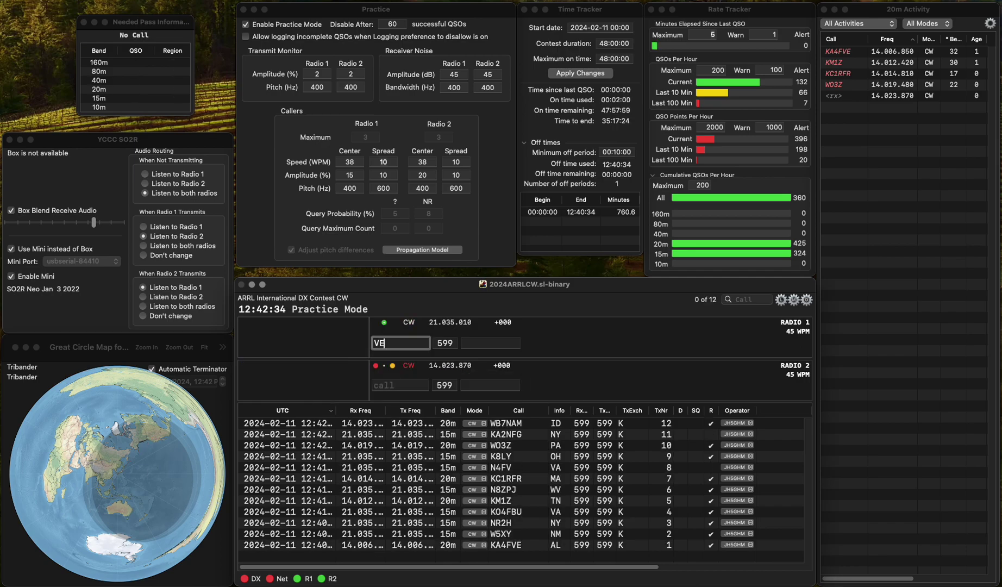
Enter VE7NA as the call on Radio 1 and log the contact with BC as the received exchange
{"action": "type", "text": "VE7NA"}
{"action": "key", "text": "Return"}
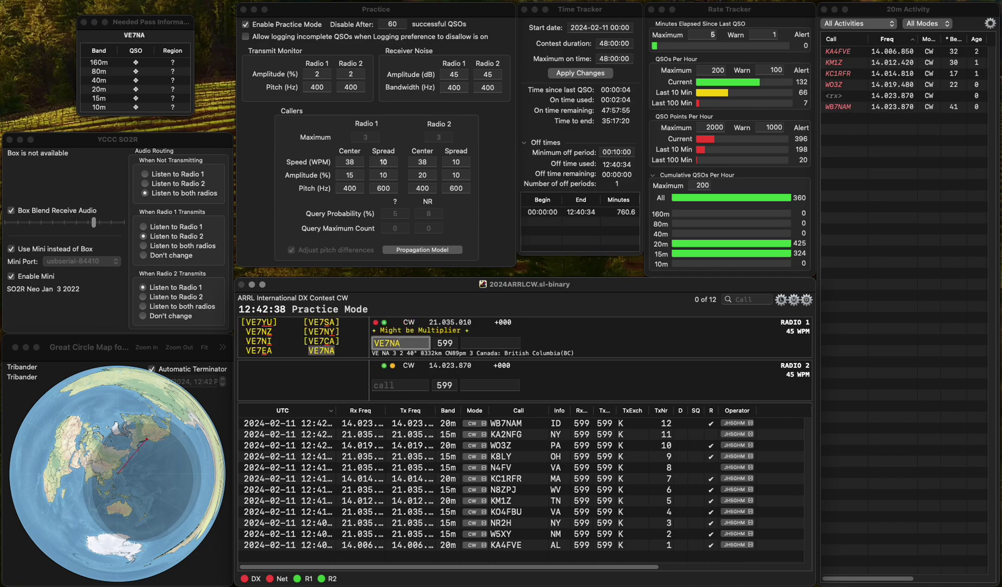
{"action": "key", "text": "space"}
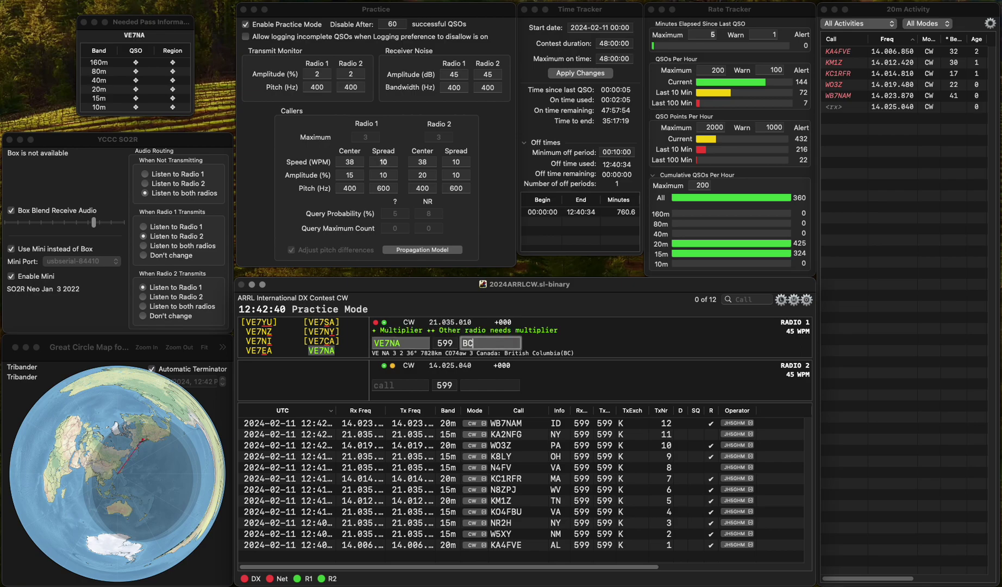
{"action": "key", "text": "Return"}
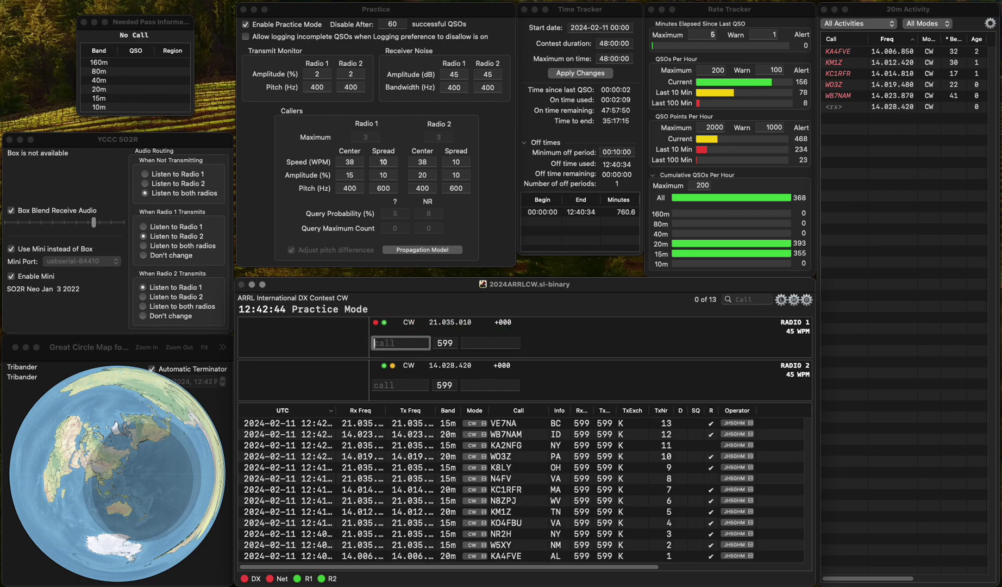
{"action": "type", "text": "9EX"}
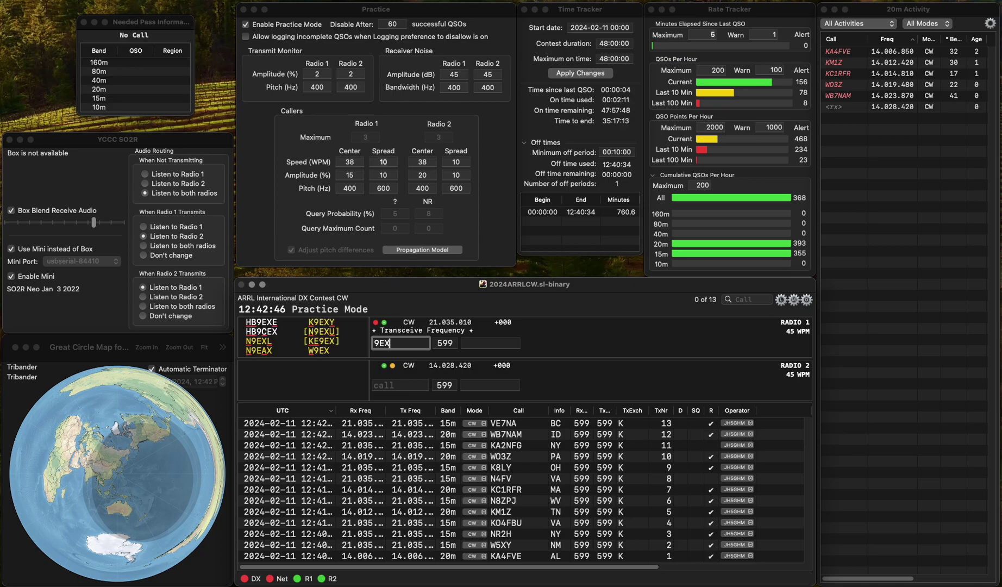
{"action": "key", "text": "super+Left"}
{"action": "type", "text": "KB"}
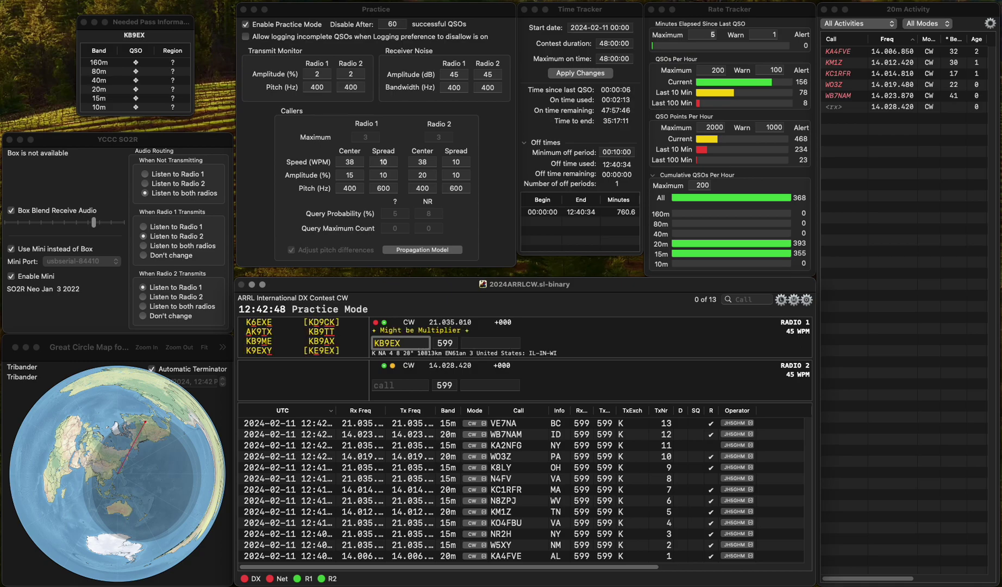
{"action": "key", "text": "BackSpace"}
{"action": "type", "text": "E"}
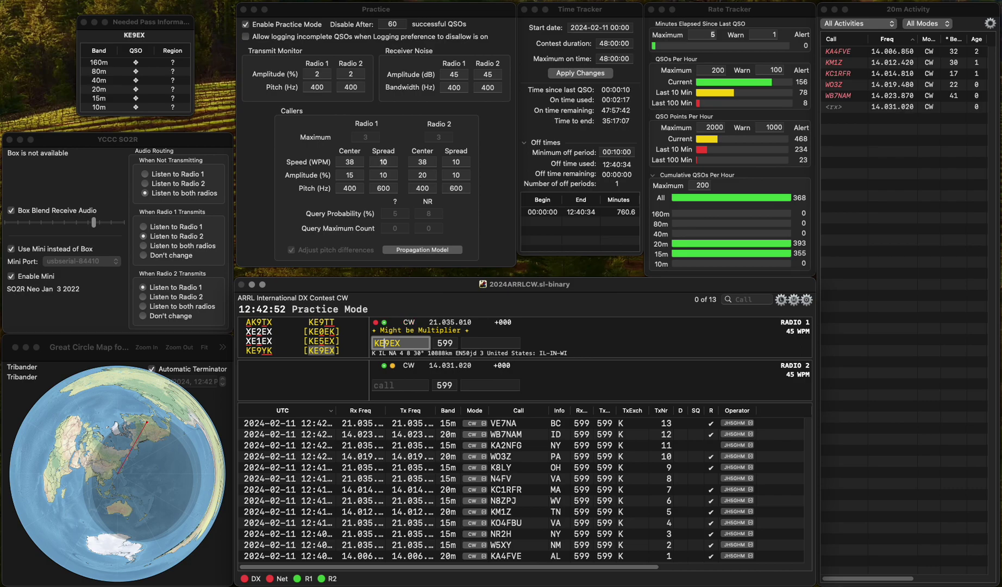
{"action": "key", "text": "space"}
{"action": "key", "text": "Return"}
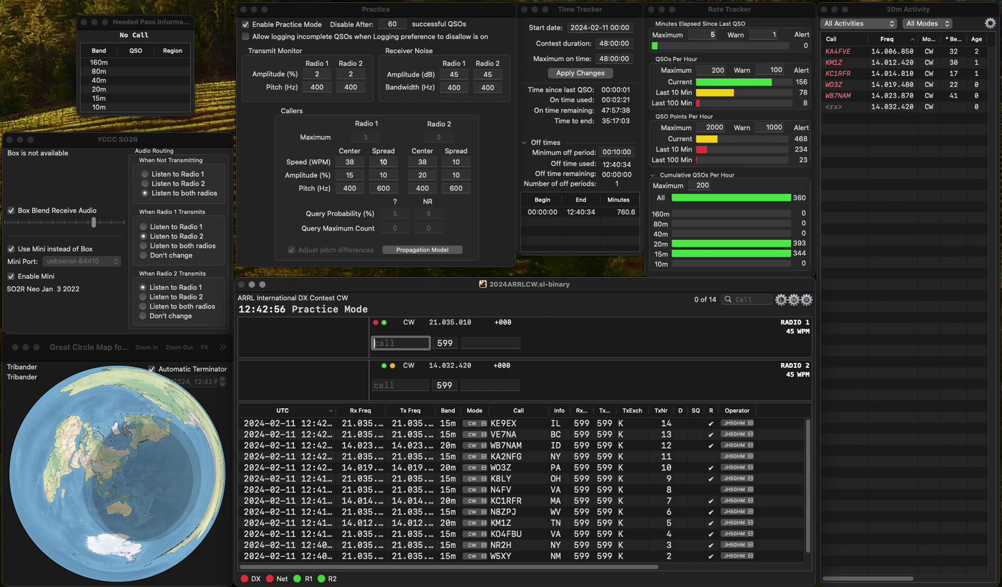
{"action": "type", "text": "N3NR"}
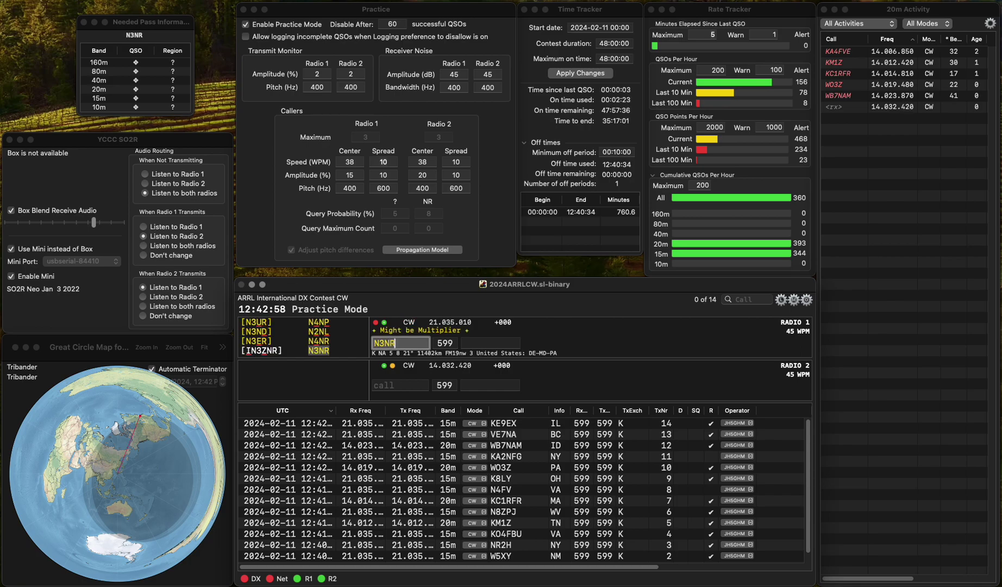
{"action": "key", "text": "space"}
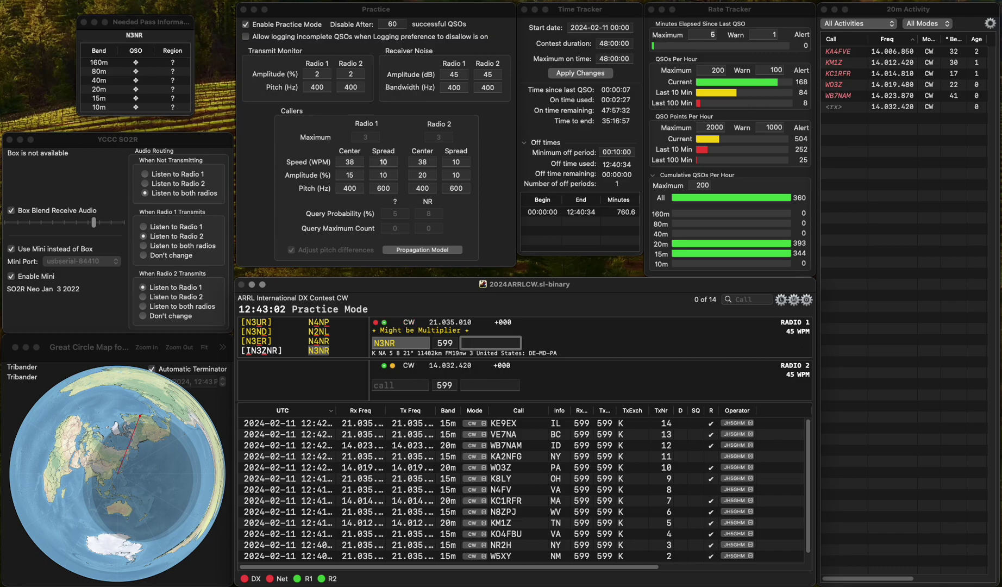
{"action": "key", "text": "Return"}
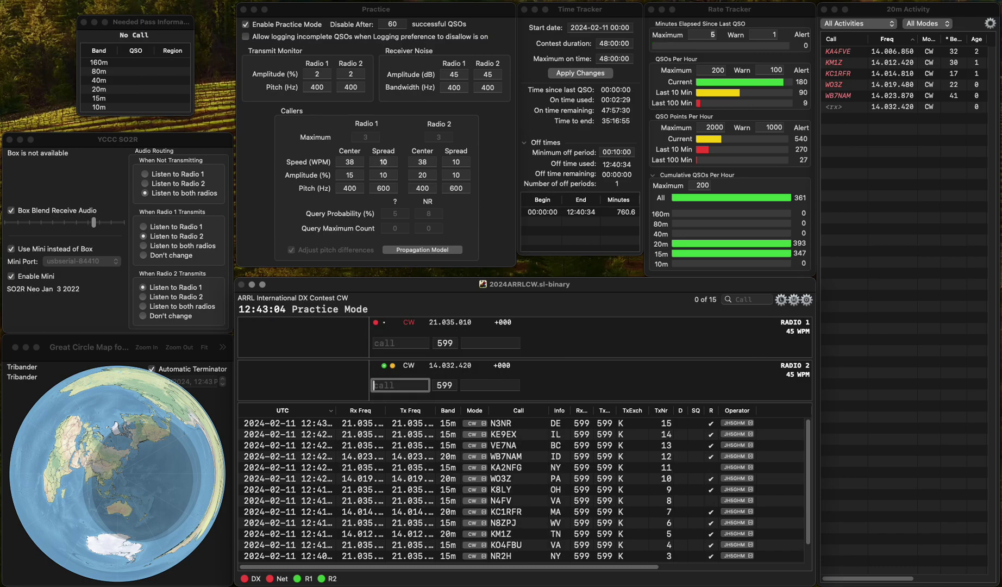
{"action": "key", "text": "Up"}
{"action": "type", "text": "WS4C"}
{"action": "key", "text": "Return"}
{"action": "key", "text": "Up"}
{"action": "key", "text": "space"}
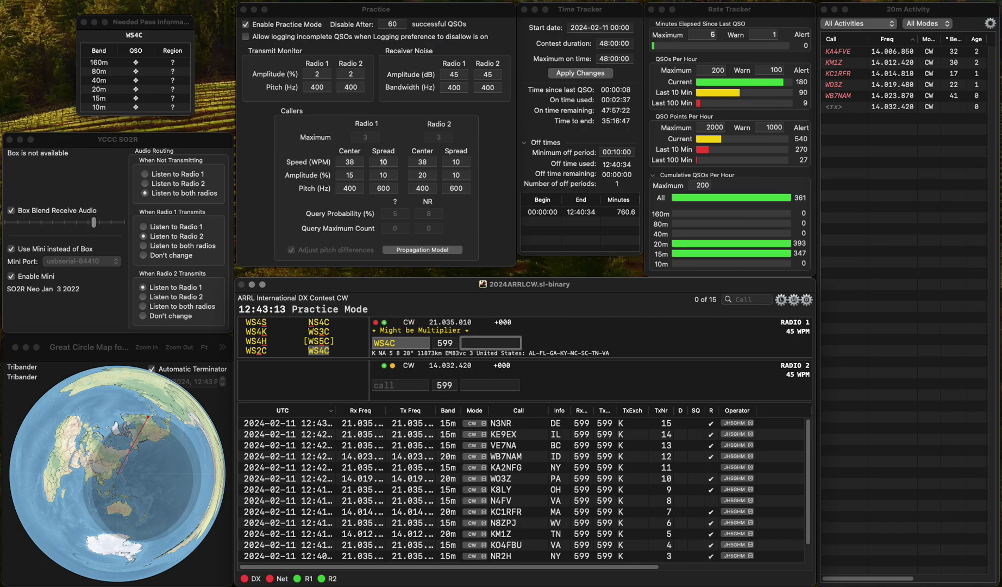
{"action": "type", "text": "AL"}
{"action": "key", "text": "Return"}
Enter the call W0ILO on Radio 2 and the partial call 3CHX on Radio 1
{"action": "type", "text": "W0ILO"}
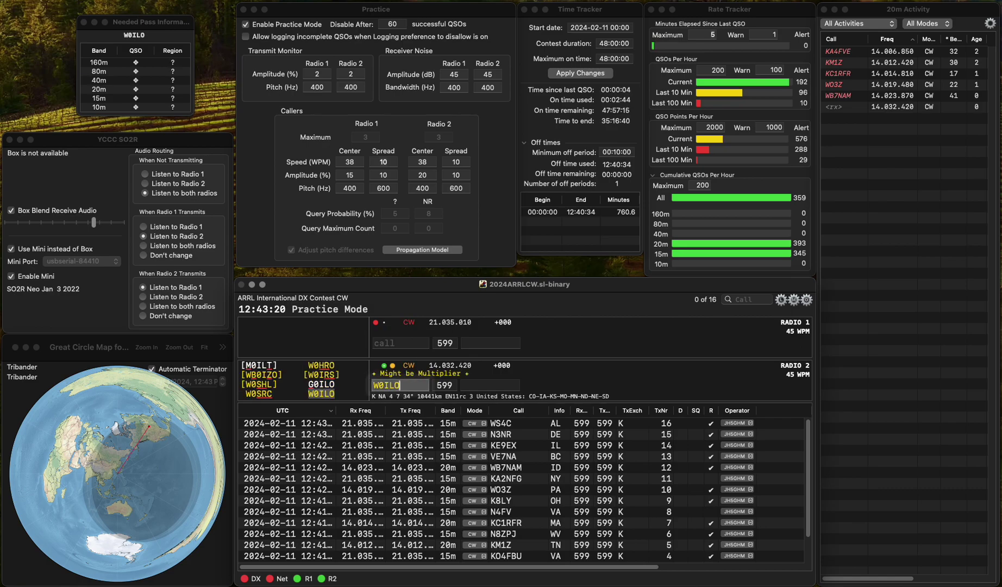
{"action": "key", "text": "Return"}
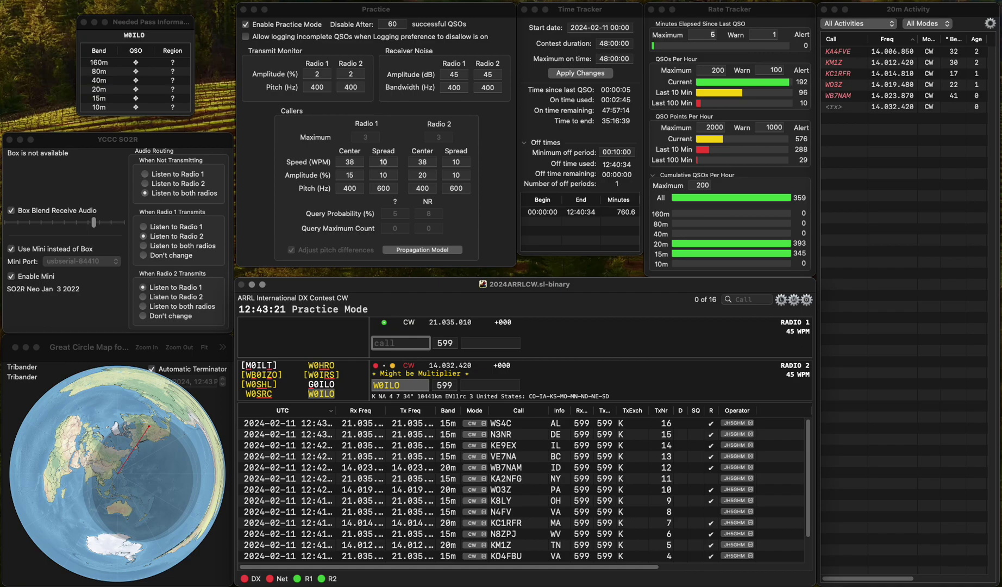
{"action": "type", "text": "3CHX"}
{"action": "key", "text": "Home"}
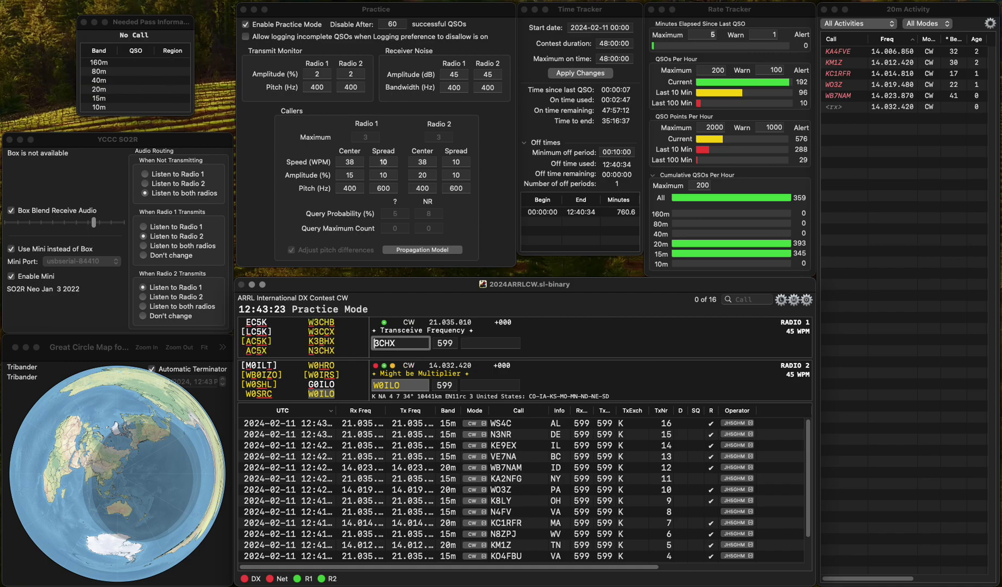
{"action": "key", "text": "Return"}
Log the Radio 2 contact with W0ILO using MO as the received exchange
{"action": "key", "text": "Down"}
{"action": "key", "text": "space"}
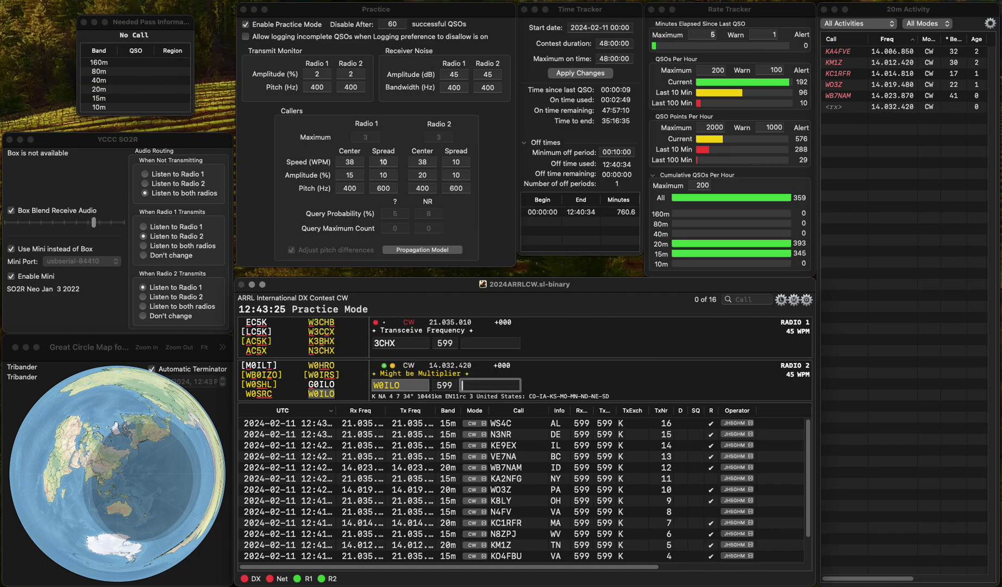
{"action": "type", "text": "MO"}
{"action": "key", "text": "Return"}
Complete the partial call on Radio 1 as N3CHX and log the contact with exchange PA
{"action": "type", "text": "N"}
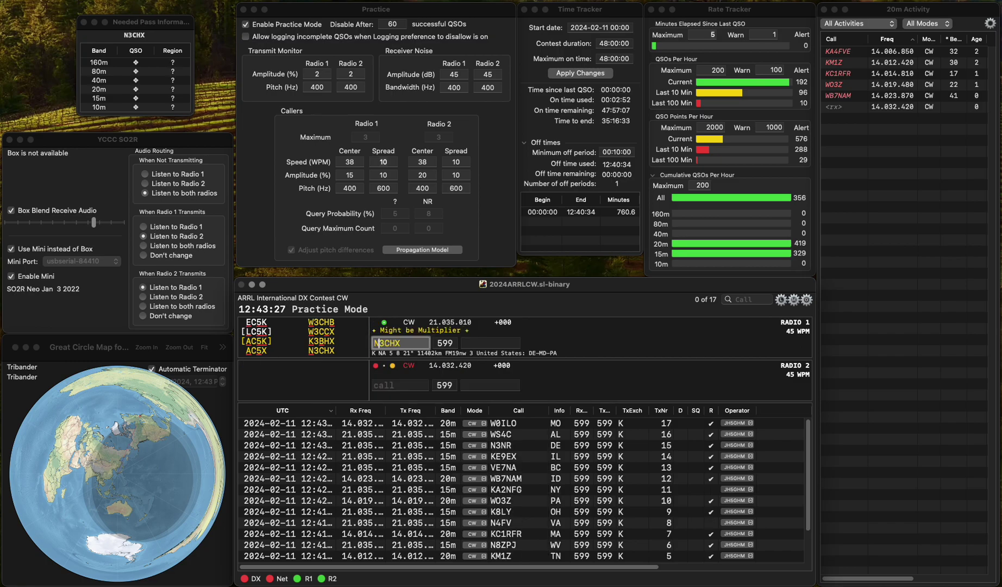
{"action": "key", "text": "Return"}
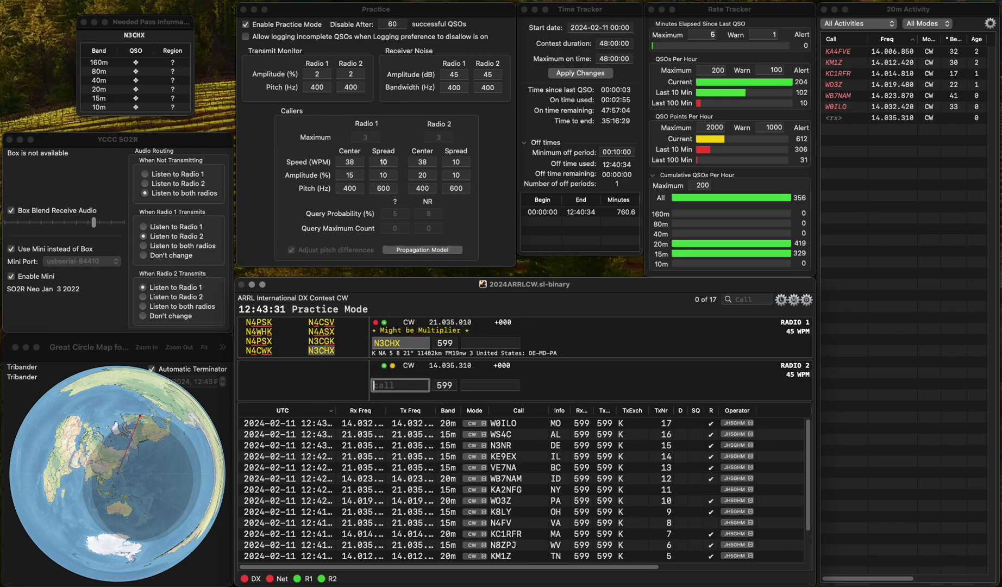
{"action": "key", "text": "Up"}
{"action": "key", "text": "space"}
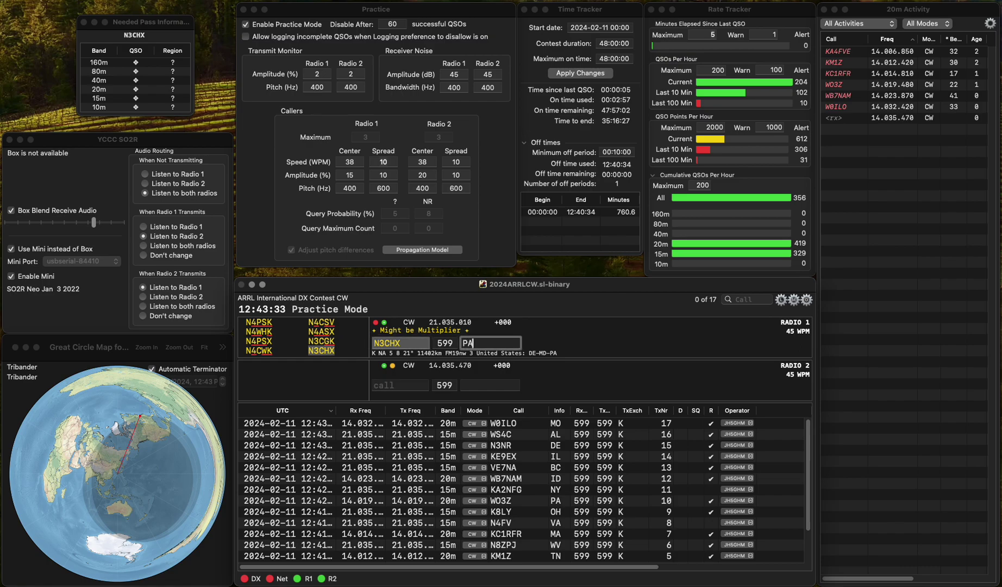
{"action": "key", "text": "Return"}
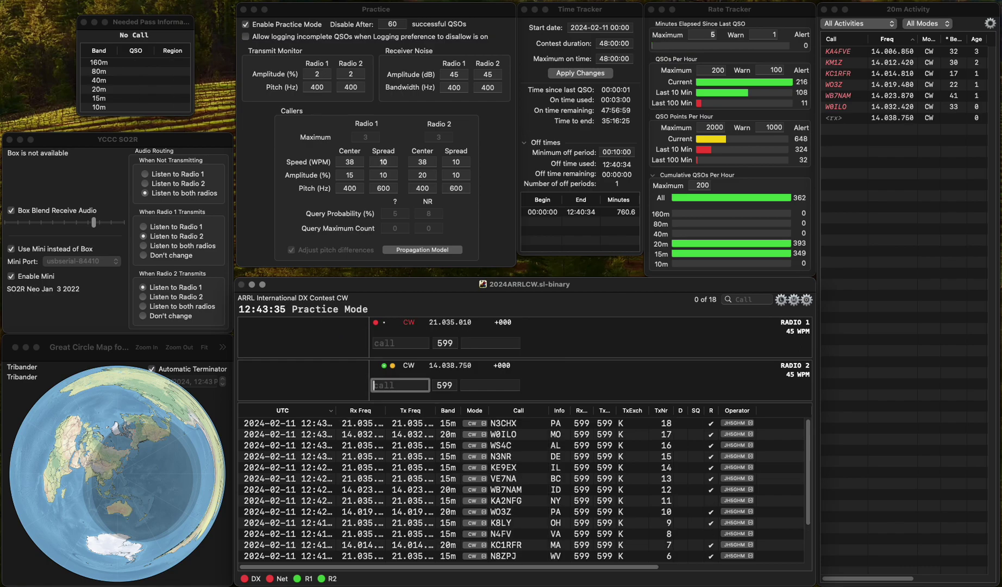
Enter ND2K as the call on Radio 1 and clear the partial call W from Radio 2
{"action": "type", "text": "W"}
{"action": "key", "text": "Up"}
{"action": "type", "text": "N6"}
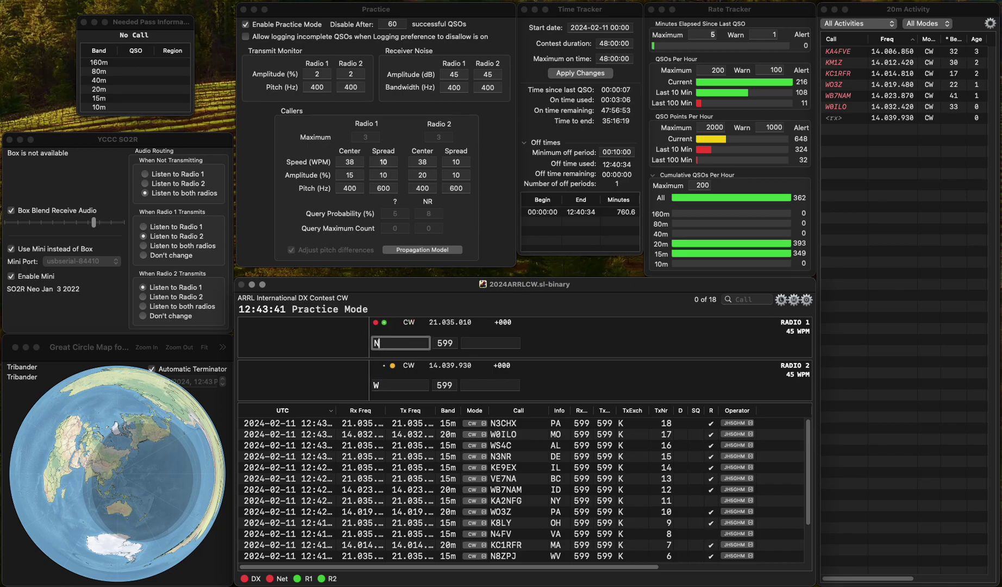
{"action": "type", "text": "D2K"}
{"action": "key", "text": "Return"}
{"action": "key", "text": "BackSpace"}
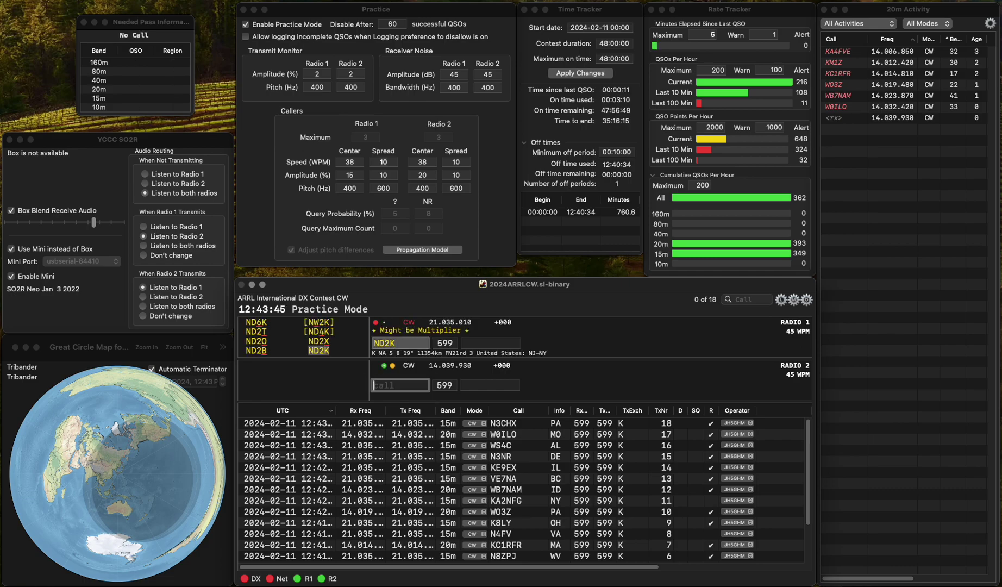
{"action": "left_click", "coordinate": [395, 343]}
{"action": "left_click", "coordinate": [491, 343]}
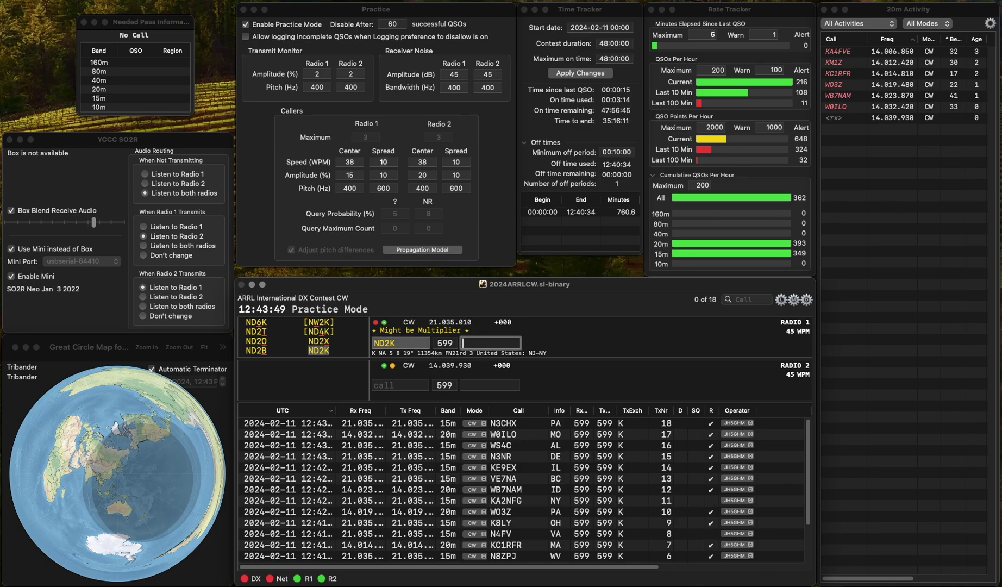
{"action": "type", "text": "NY"}
{"action": "key", "text": "Return"}
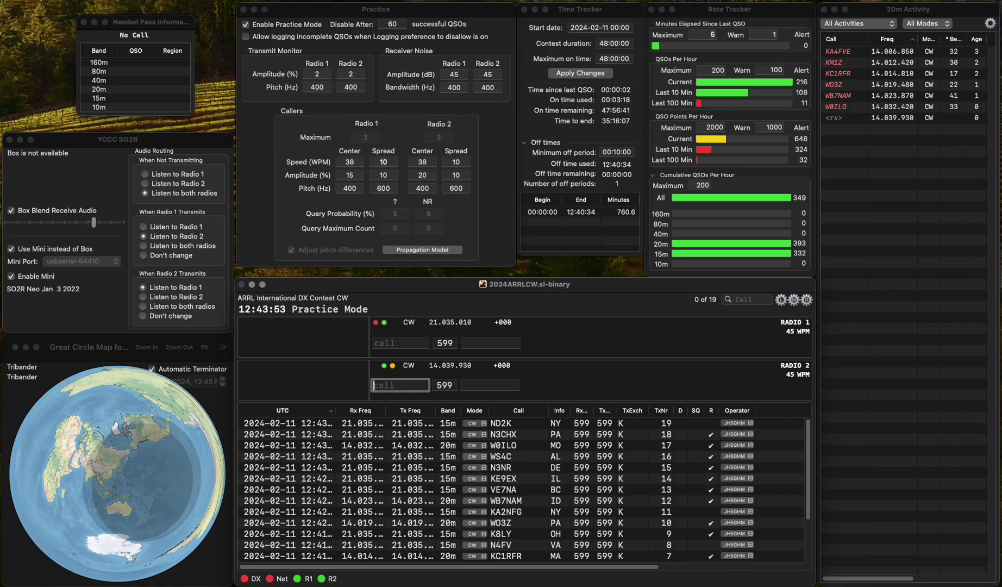
{"action": "type", "text": "KA1FO"}
{"action": "key", "text": "Return"}
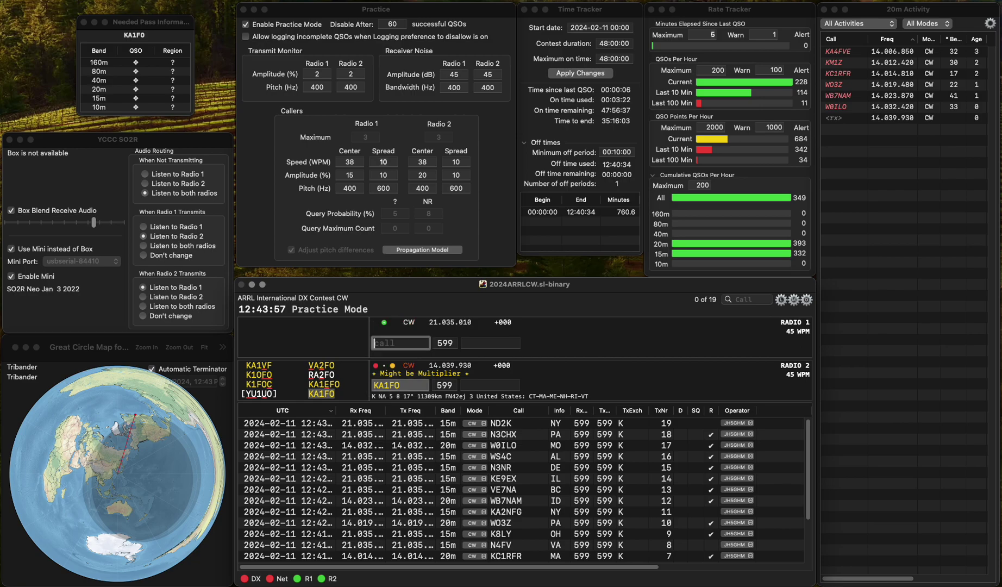
{"action": "type", "text": "WA4UGG"}
{"action": "key", "text": "Return"}
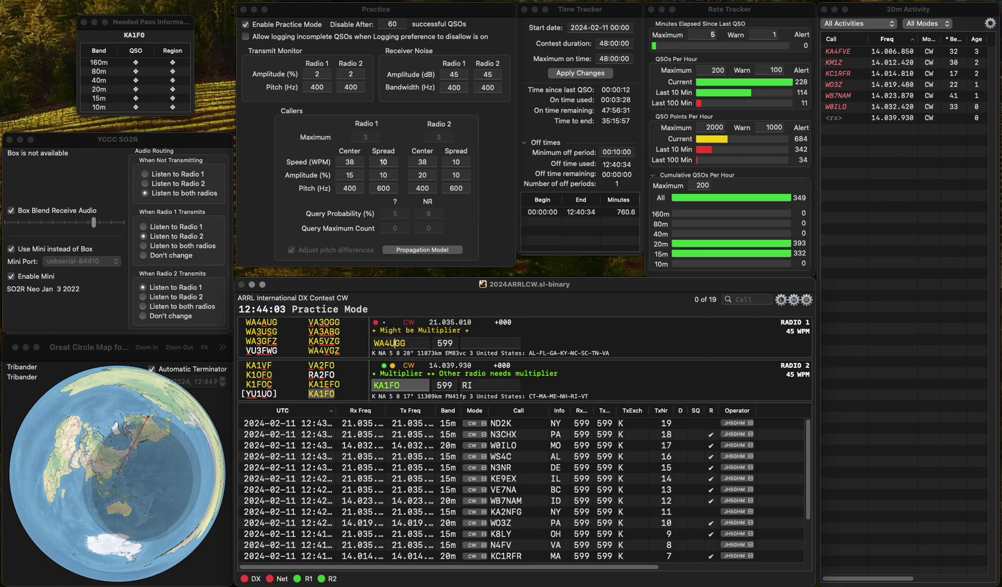
{"action": "key", "text": "Return"}
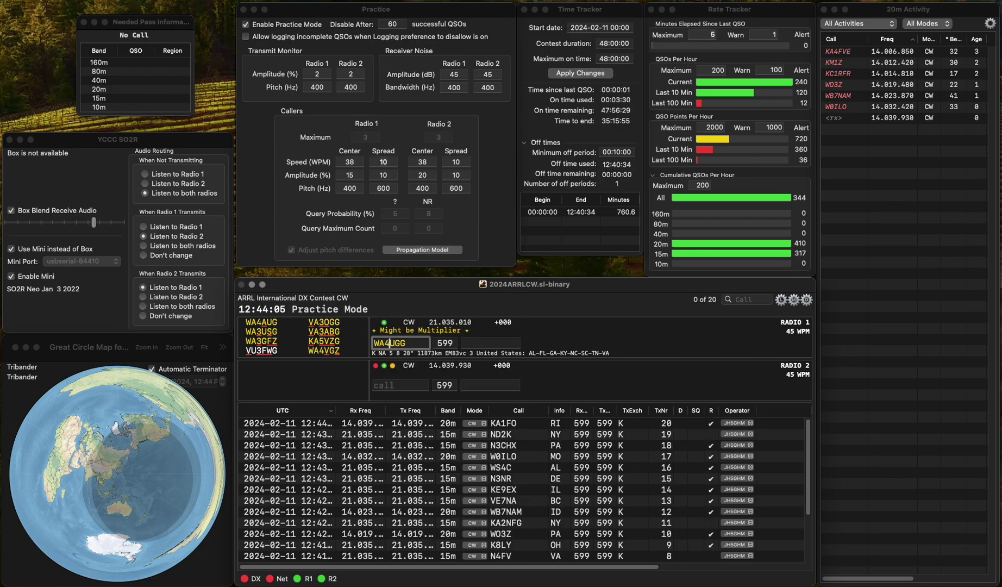
{"action": "key", "text": "Delete"}
{"action": "key", "text": "Delete"}
{"action": "type", "text": "ZZ"}
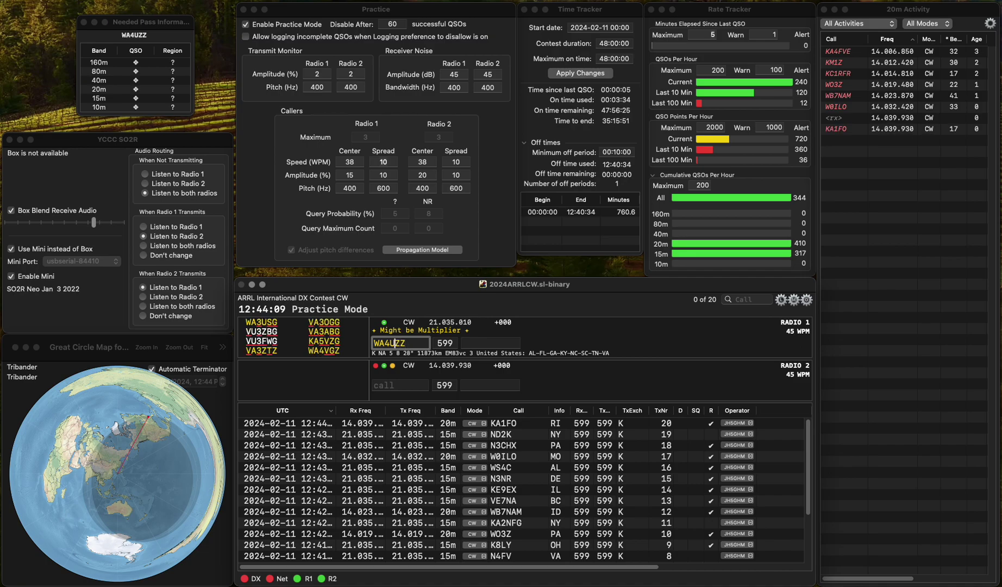
{"action": "key", "text": "Return"}
{"action": "key", "text": "BackSpace"}
{"action": "key", "text": "BackSpace"}
{"action": "key", "text": "BackSpace"}
{"action": "type", "text": "VZ"}
{"action": "type", "text": "G"}
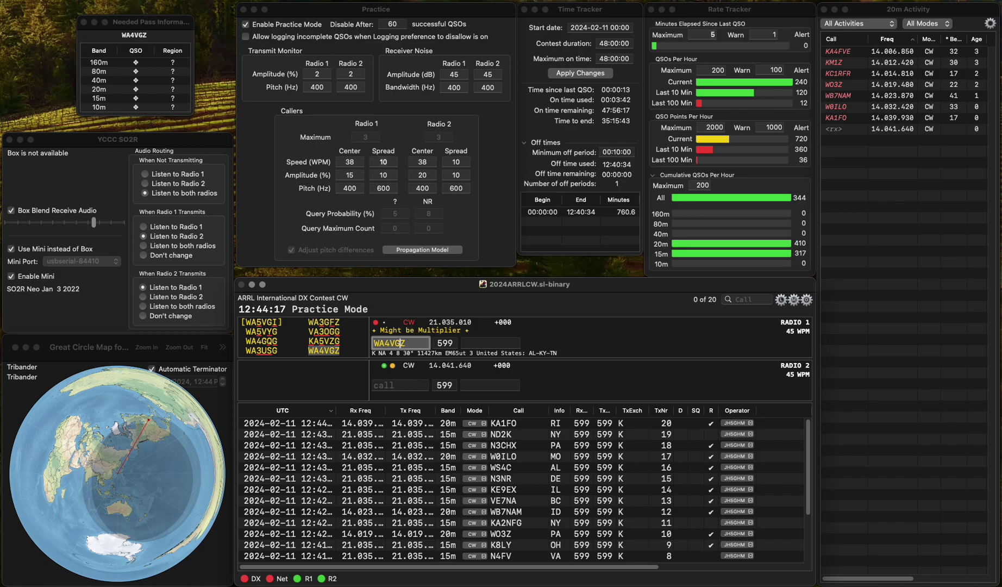
{"action": "key", "text": "Return"}
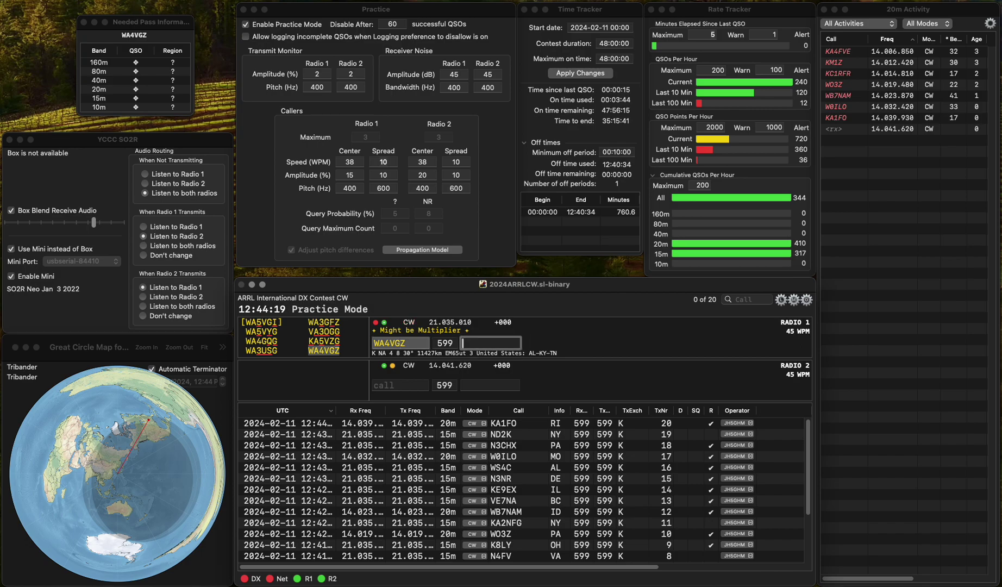
{"action": "type", "text": "AL"}
{"action": "key", "text": "Return"}
{"action": "type", "text": "K"}
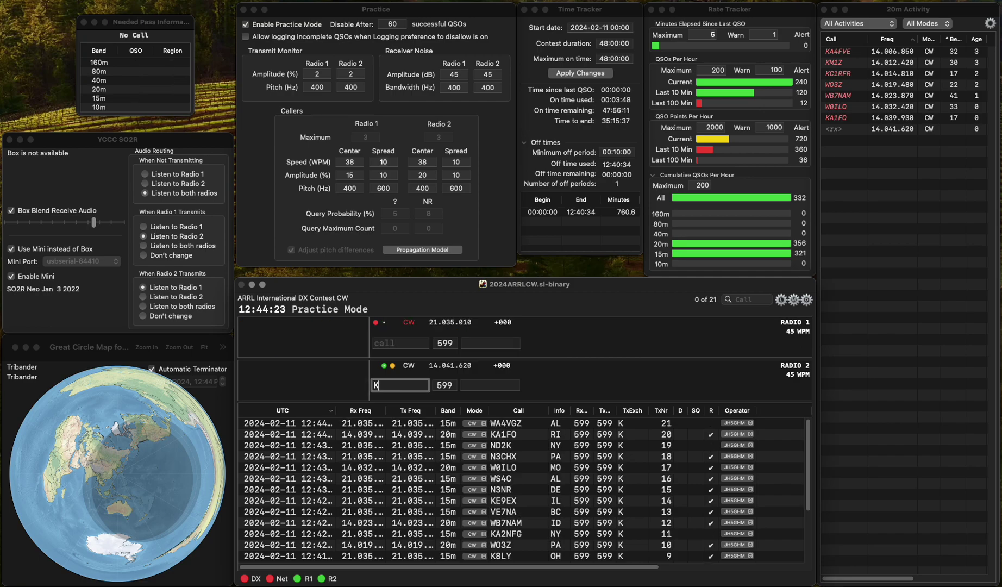
{"action": "type", "text": "4ALE"}
{"action": "key", "text": "Return"}
{"action": "type", "text": "W6BBJ"}
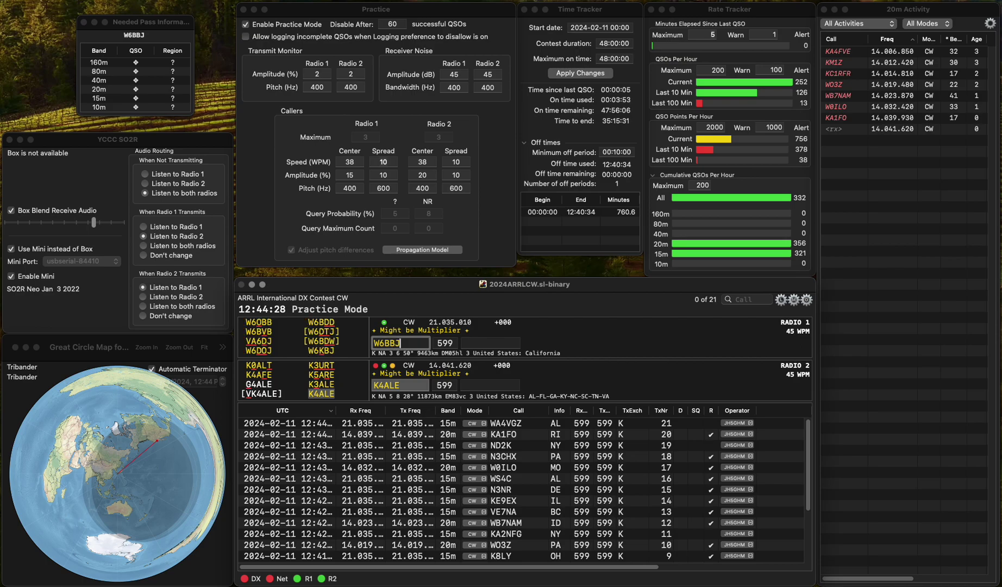
{"action": "key", "text": "Return"}
{"action": "key", "text": "Down"}
{"action": "key", "text": "Return"}
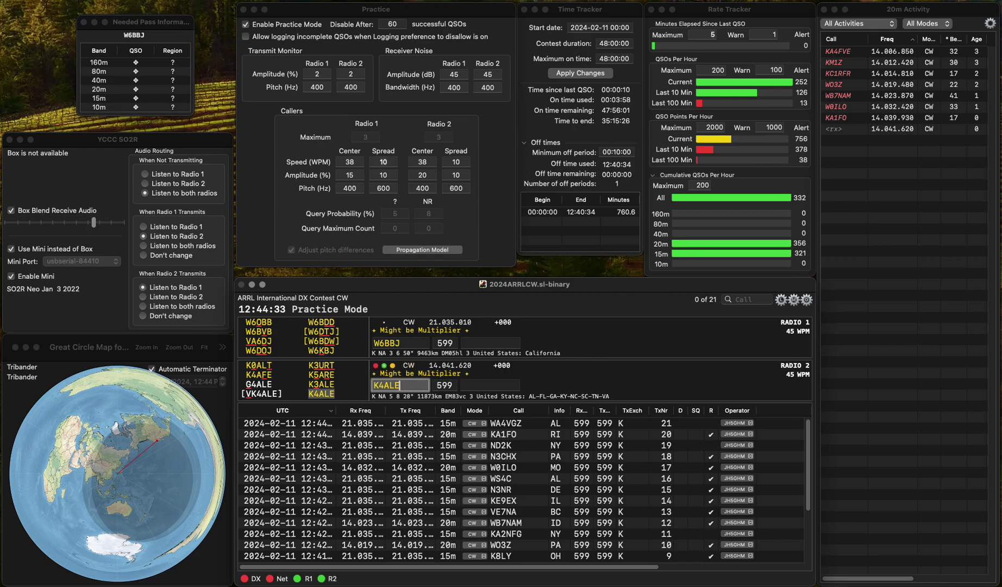
{"action": "key", "text": "Return"}
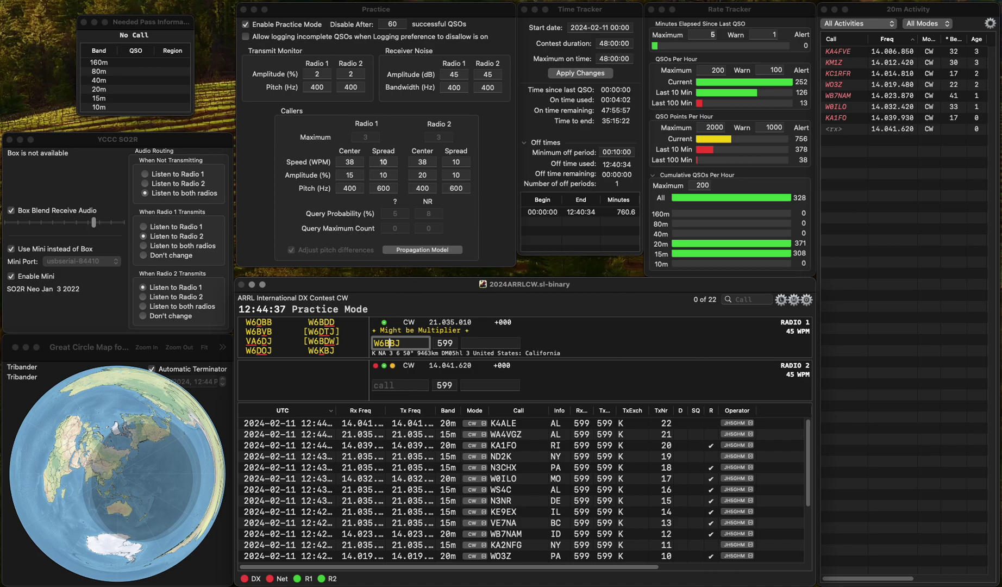
{"action": "key", "text": "BackSpace"}
{"action": "key", "text": "BackSpace"}
{"action": "key", "text": "BackSpace"}
{"action": "type", "text": "DBW"}
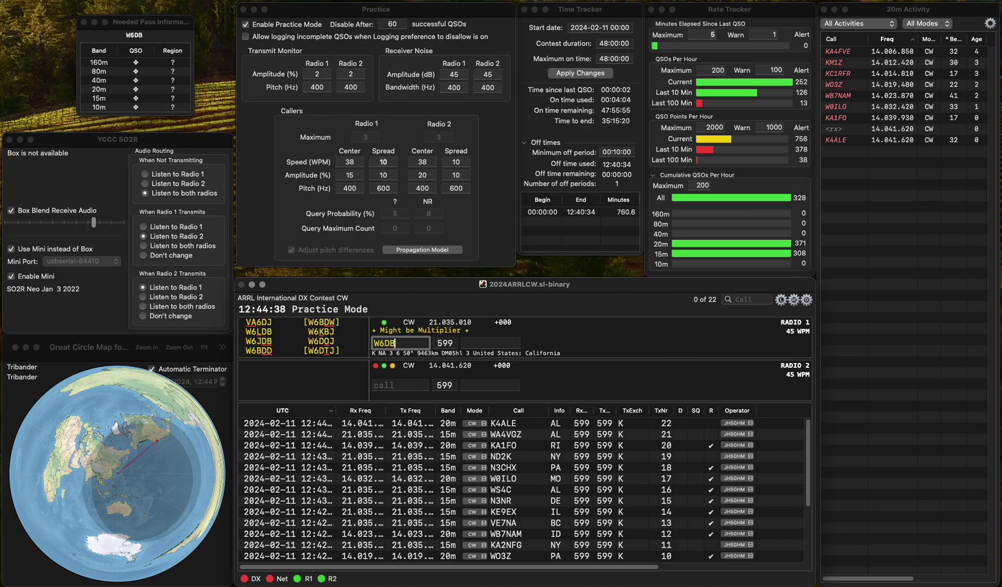
{"action": "key", "text": "Left"}
{"action": "key", "text": "BackSpace"}
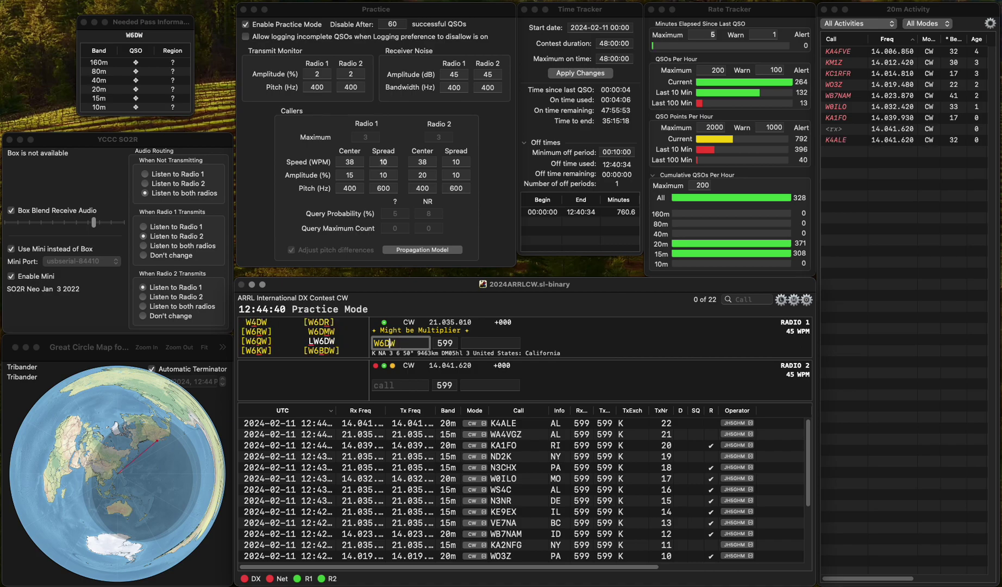
{"action": "key", "text": "Left"}
{"action": "type", "text": "B"}
{"action": "key", "text": "Return"}
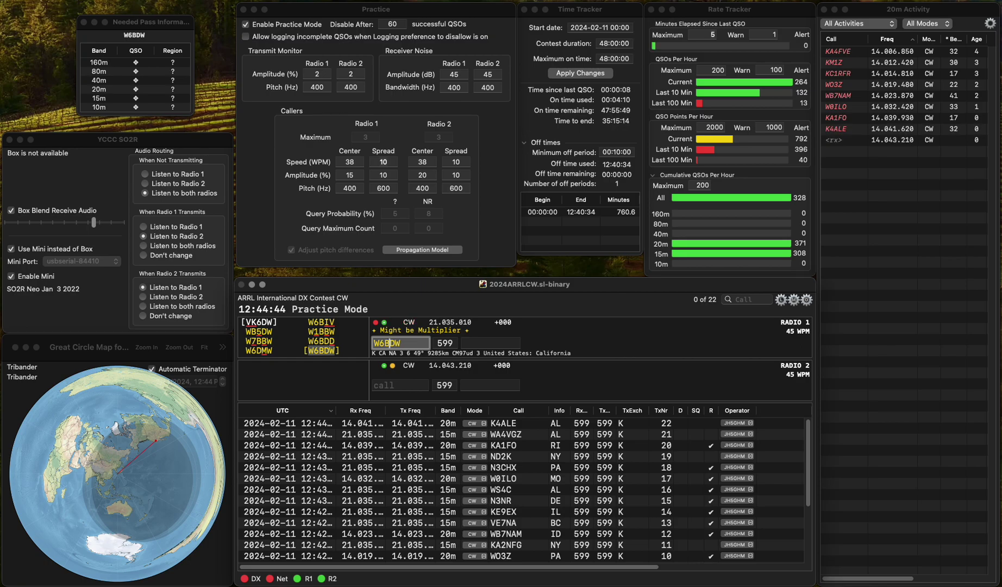
{"action": "key", "text": "space"}
{"action": "key", "text": "Return"}
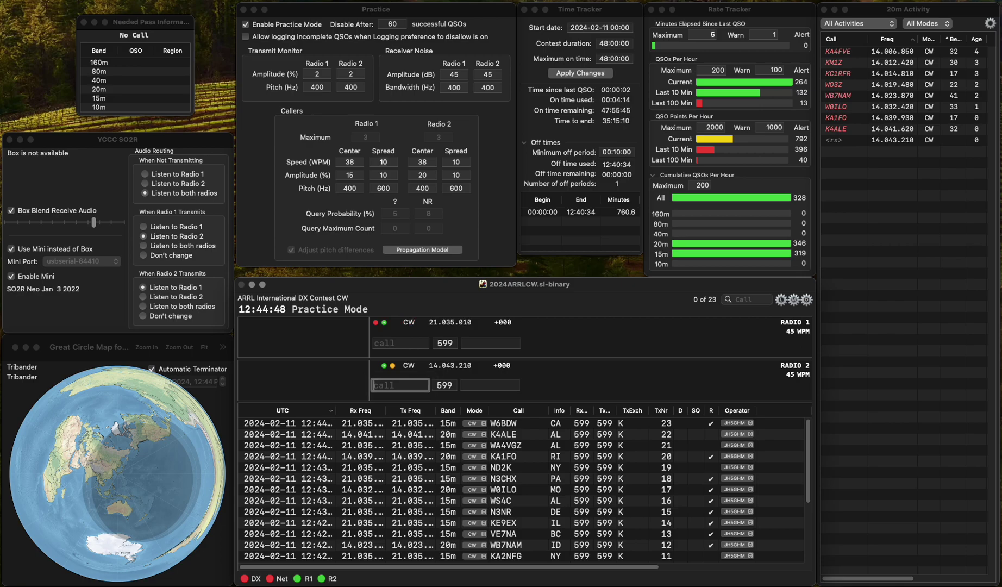
{"action": "key", "text": "Up"}
{"action": "type", "text": "NW1L"}
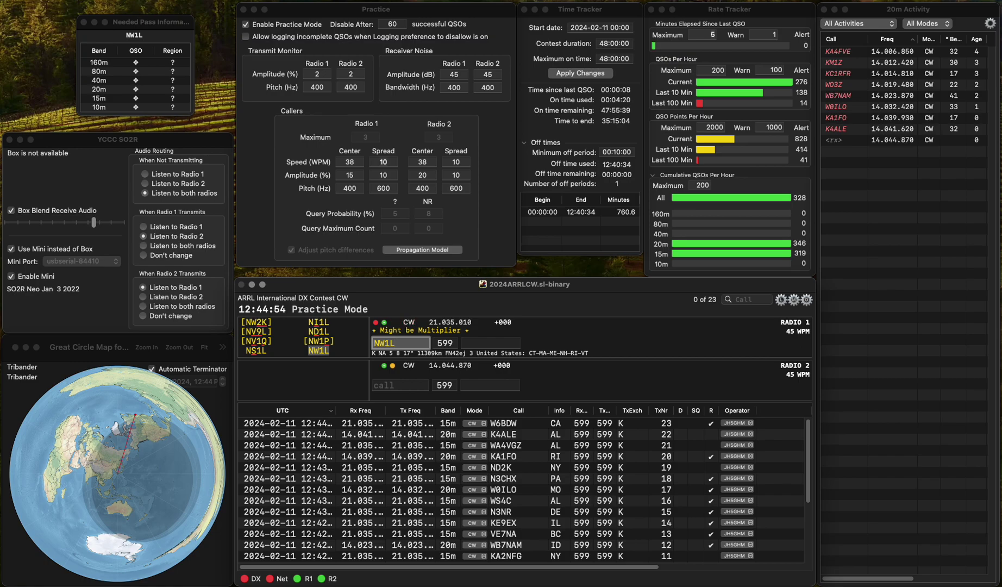
{"action": "left_click", "coordinate": [463, 343]}
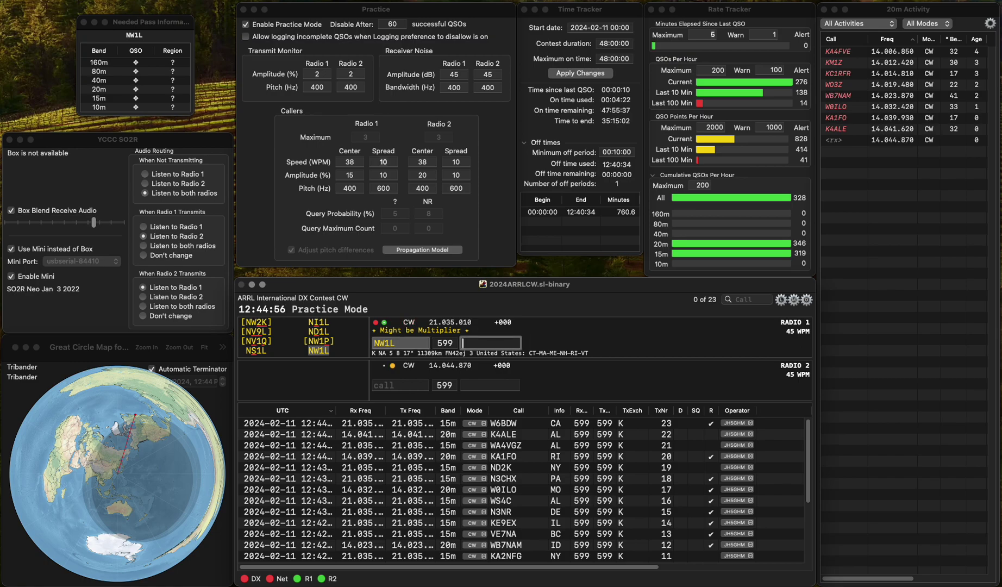
{"action": "key", "text": "Return"}
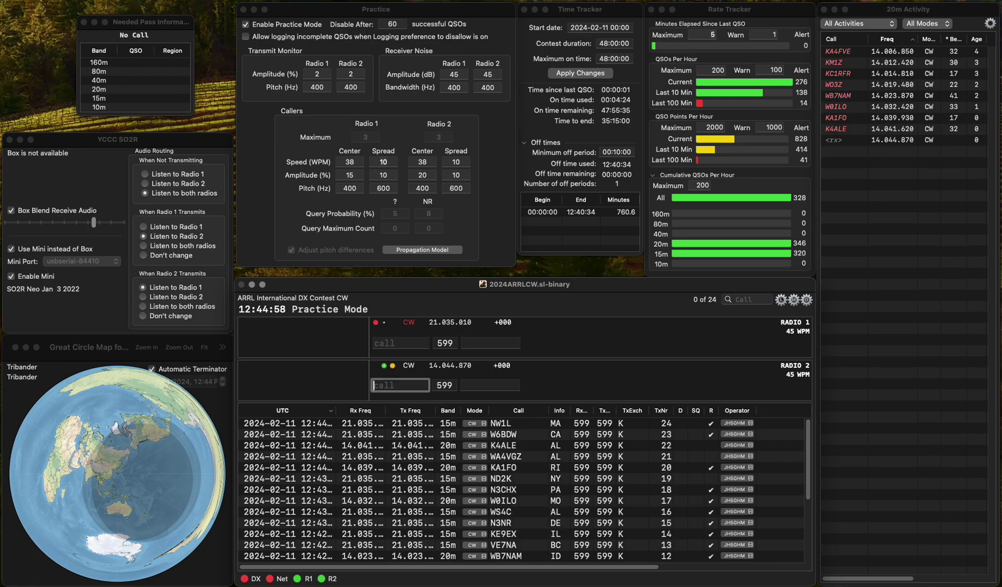
{"action": "type", "text": "NT6X"}
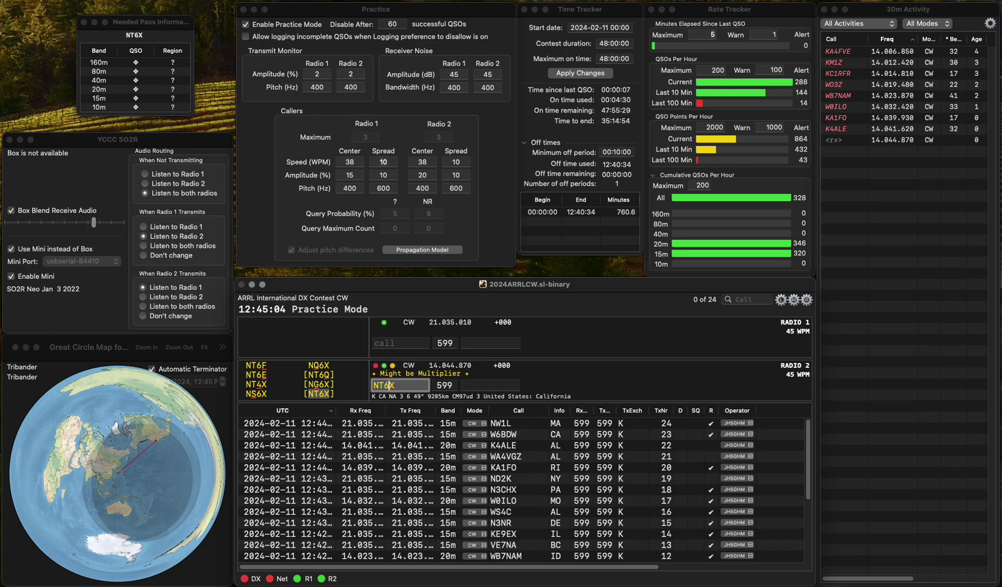
{"action": "key", "text": "Return"}
{"action": "key", "text": "space"}
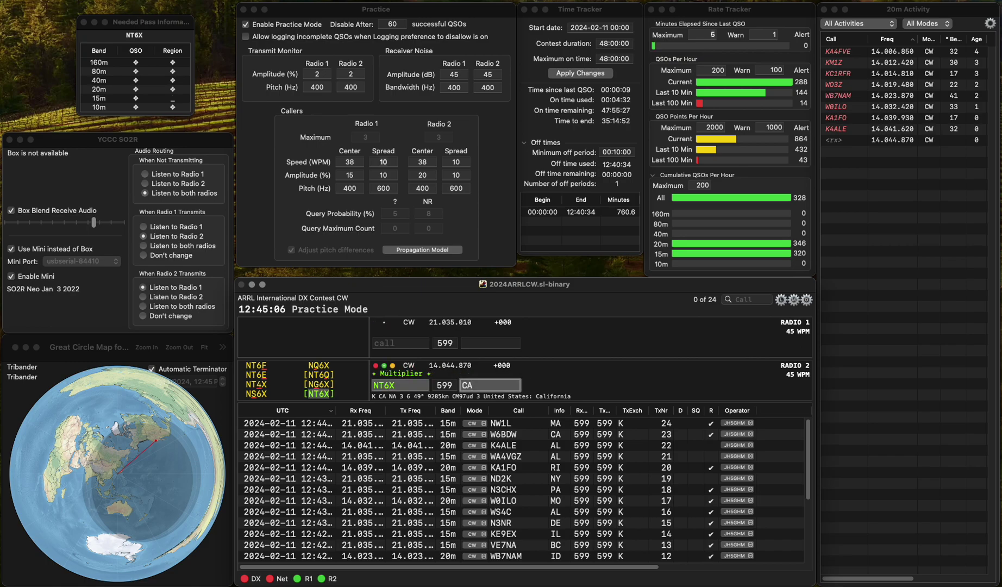
{"action": "key", "text": "Return"}
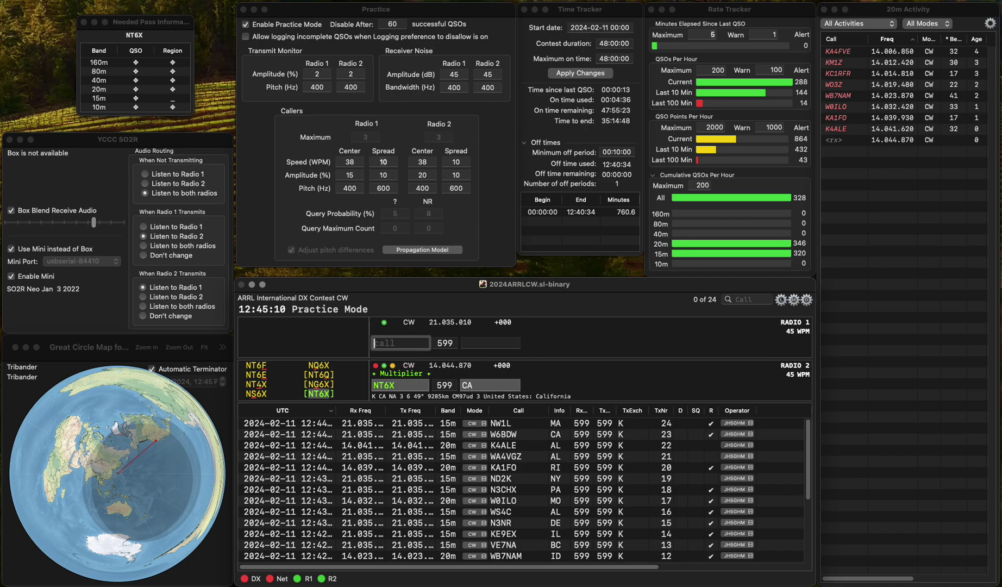
{"action": "key", "text": "Return"}
Work out the Radio 1 caller as W0DCN and log the contact with CO as the received exchange
{"action": "type", "text": "K"}
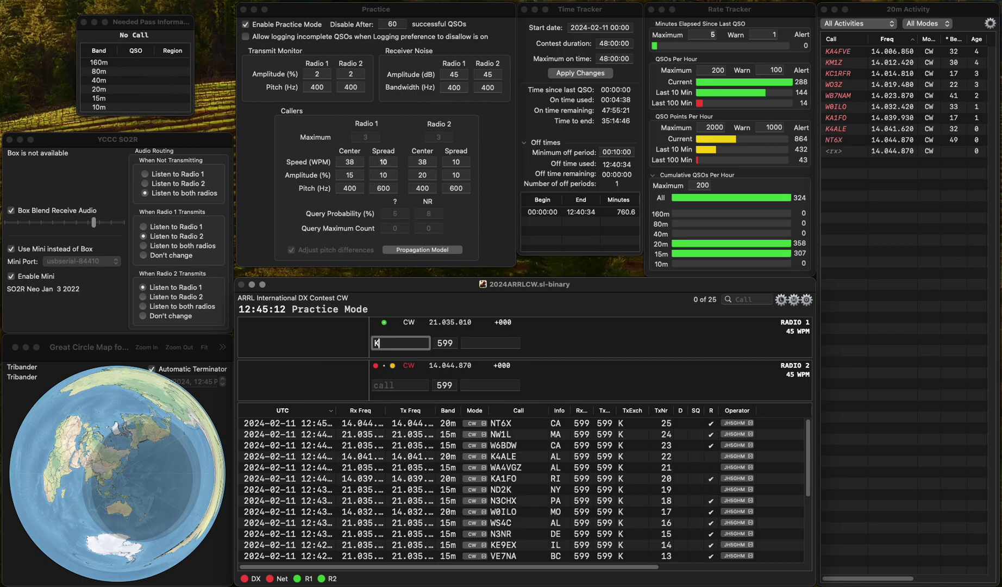
{"action": "key", "text": "BackSpace"}
{"action": "type", "text": "W0CFN"}
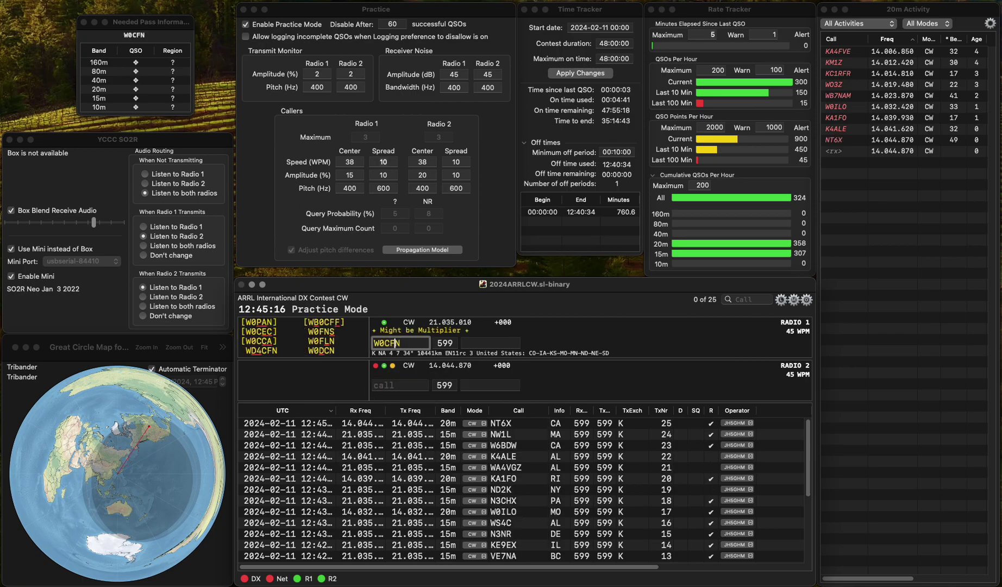
{"action": "key", "text": "Left"}
{"action": "key", "text": "BackSpace"}
{"action": "type", "text": "D"}
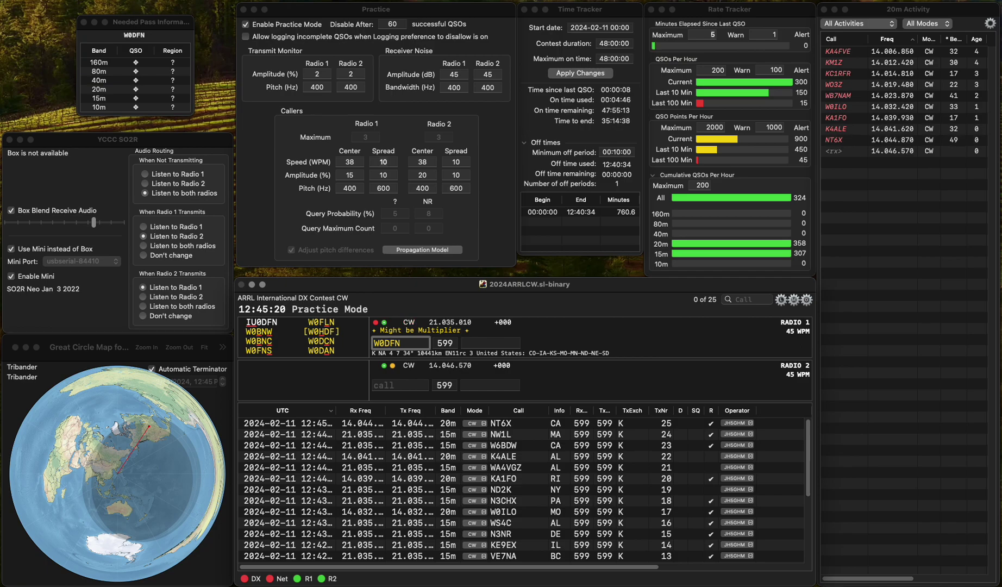
{"action": "type", "text": "C"}
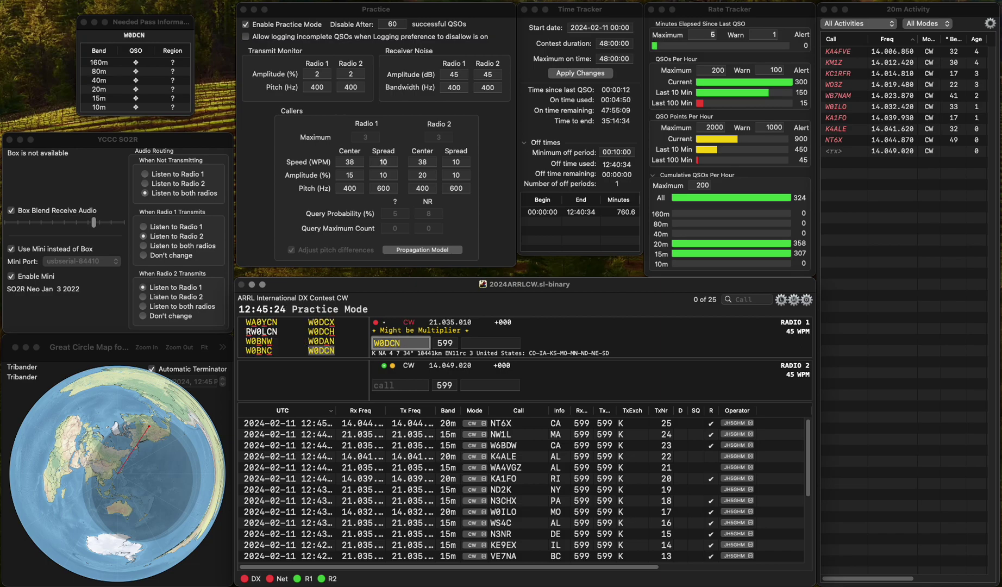
{"action": "key", "text": "Return"}
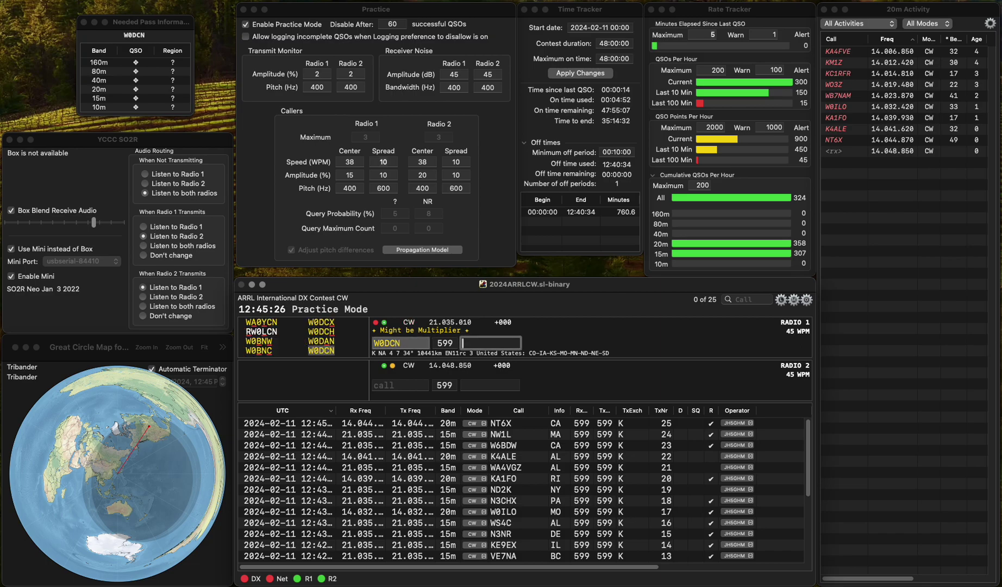
{"action": "type", "text": "CO"}
{"action": "key", "text": "Return"}
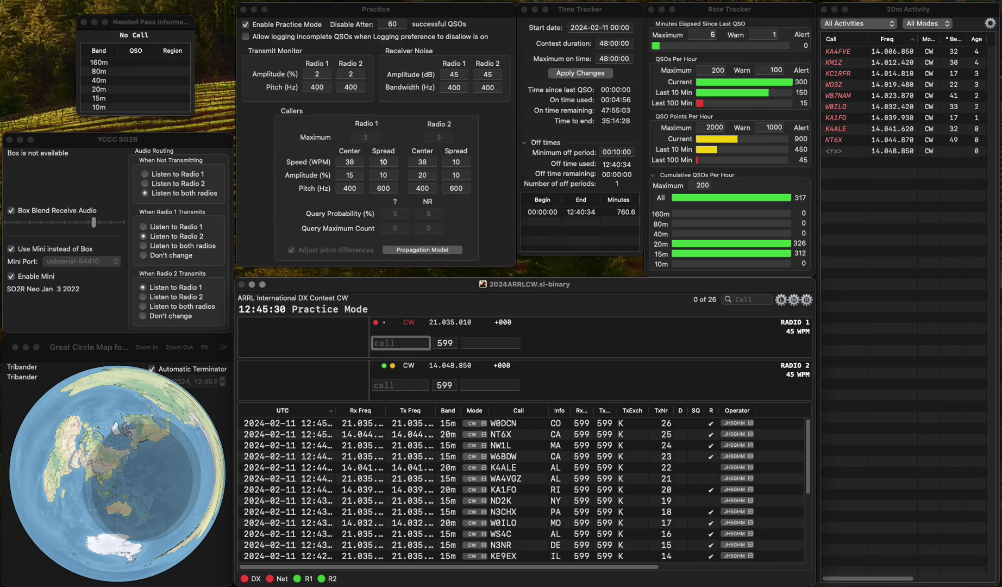
Enter K8LRW on Radio 1 and AF6GA on Radio 2, with CA as the received exchange for AF6GA
{"action": "type", "text": "K8LRW"}
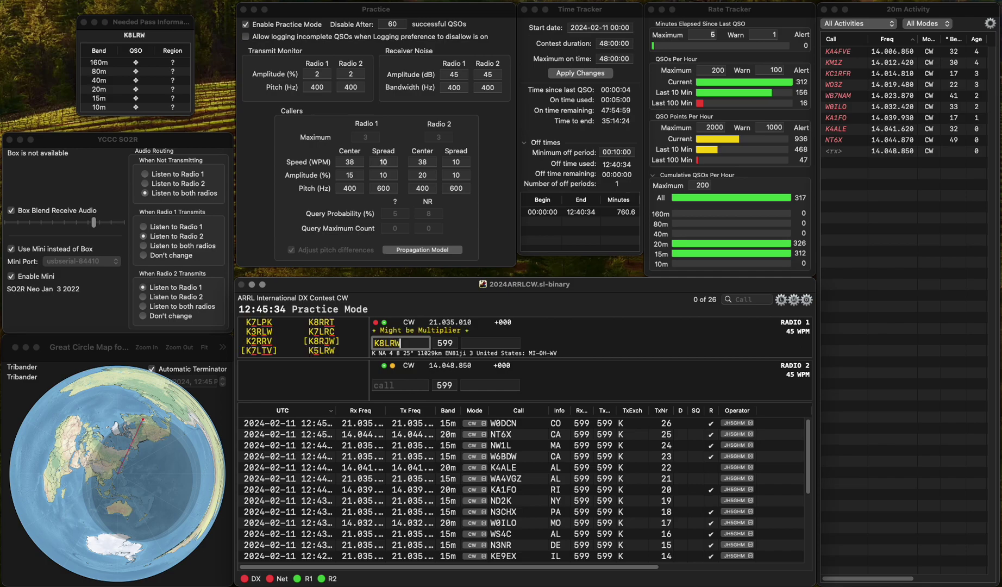
{"action": "left_click", "coordinate": [400, 385]}
{"action": "type", "text": "F6"}
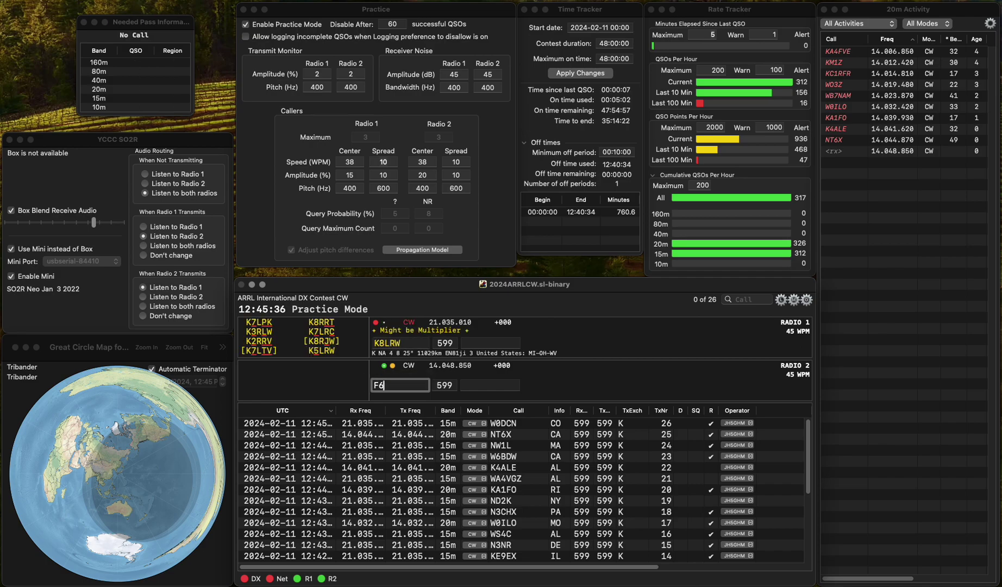
{"action": "type", "text": "DZ"}
{"action": "key", "text": "BackSpace"}
{"action": "type", "text": "GA"}
{"action": "left_click", "coordinate": [373, 385]}
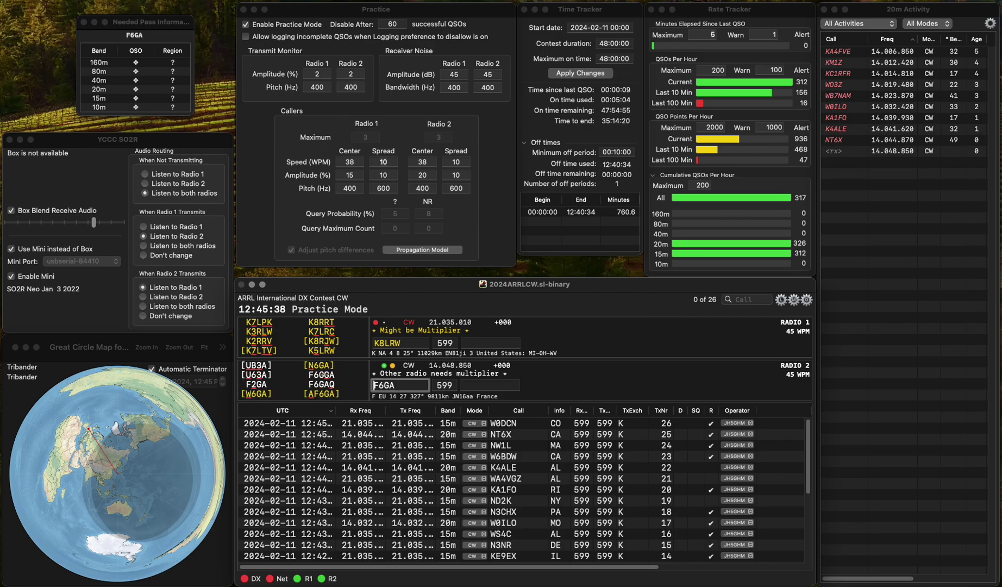
{"action": "type", "text": "A"}
{"action": "key", "text": "Return"}
{"action": "key", "text": "BackSpace"}
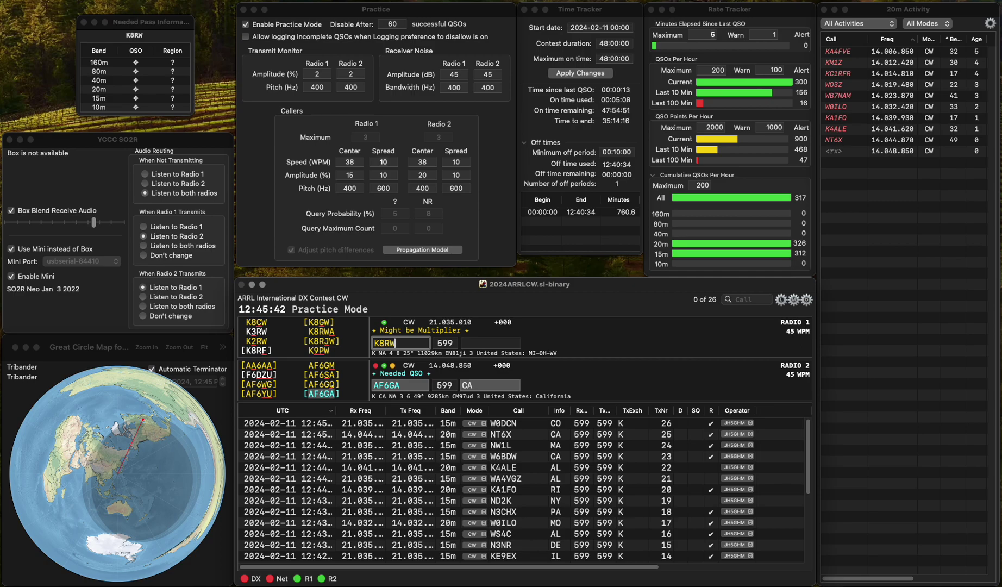
{"action": "type", "text": "A"}
{"action": "key", "text": "Return"}
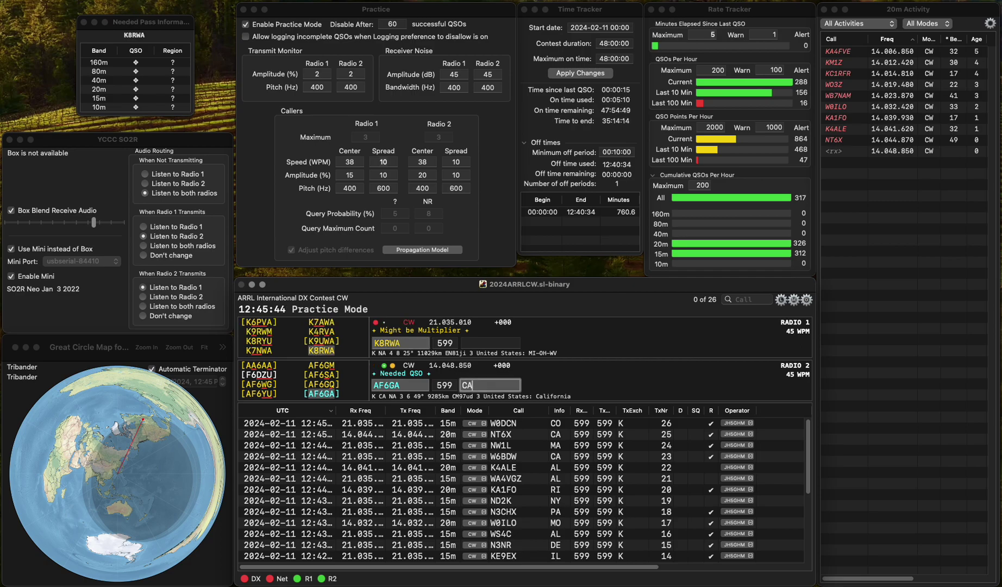
{"action": "key", "text": "Return"}
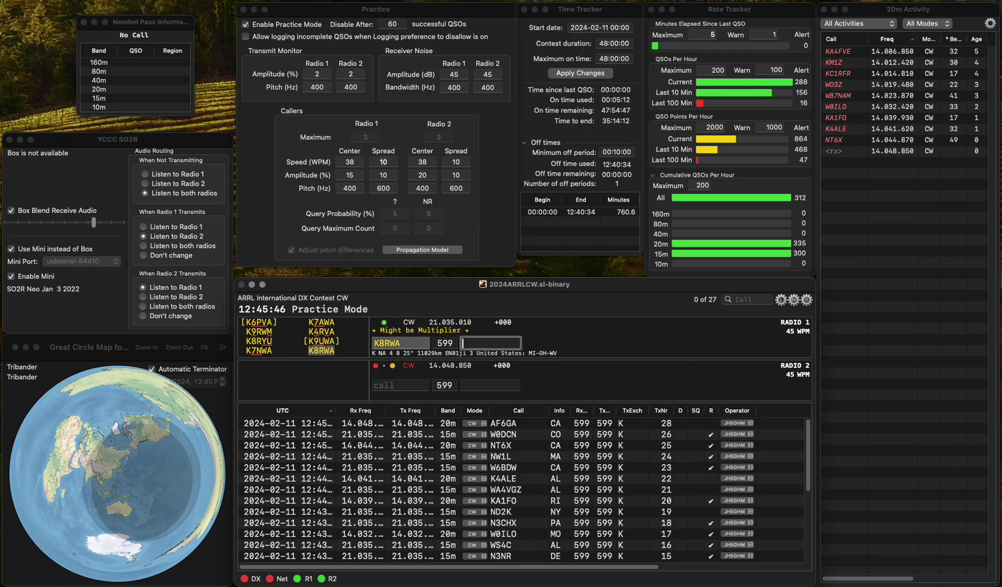
{"action": "type", "text": "MI"}
{"action": "key", "text": "Return"}
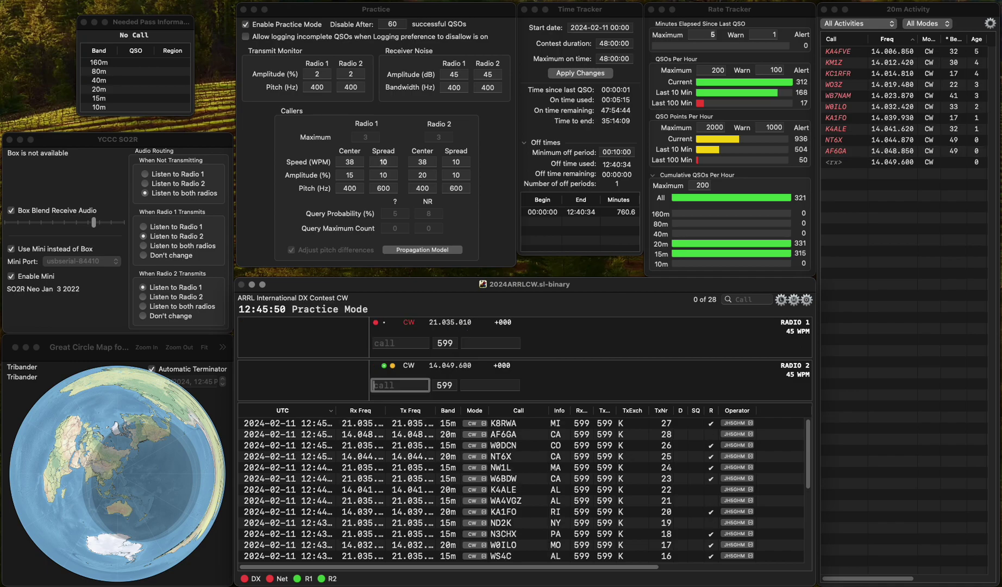
{"action": "key", "text": "Up"}
{"action": "type", "text": "VA2"}
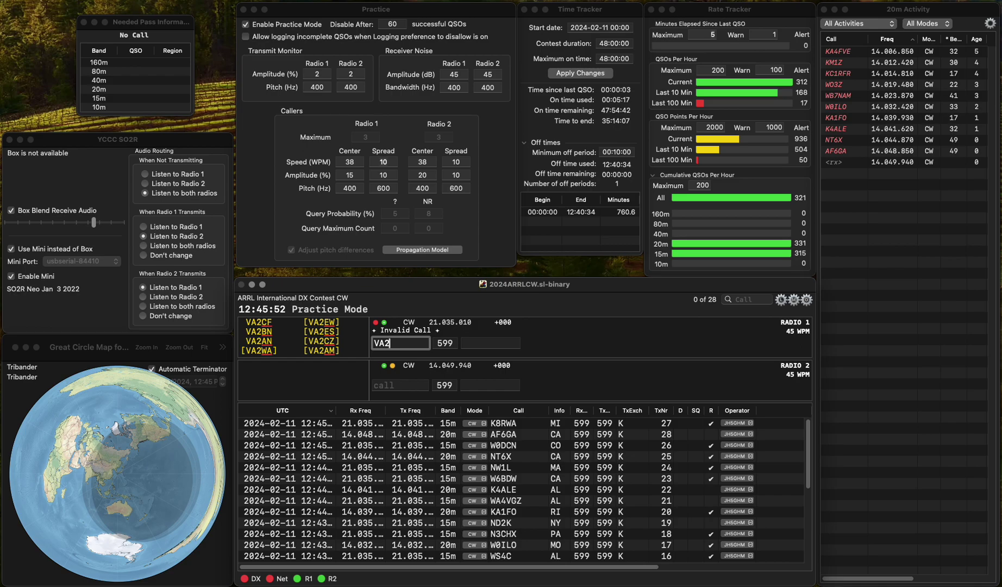
{"action": "type", "text": "GRU"}
{"action": "key", "text": "Return"}
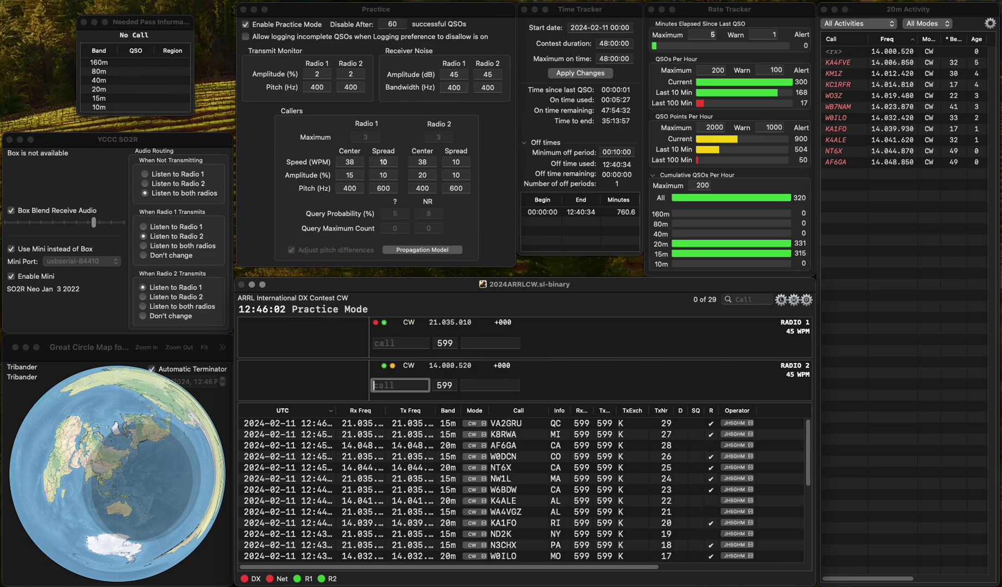
{"action": "left_click", "coordinate": [401, 343]}
{"action": "type", "text": "N7IW"}
{"action": "key", "text": "Return"}
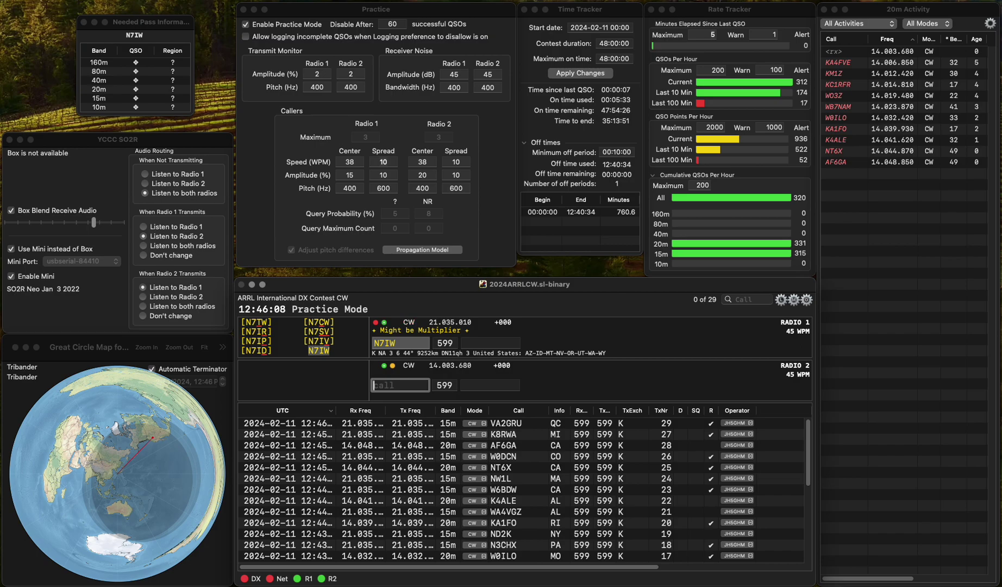
{"action": "left_click", "coordinate": [463, 343]}
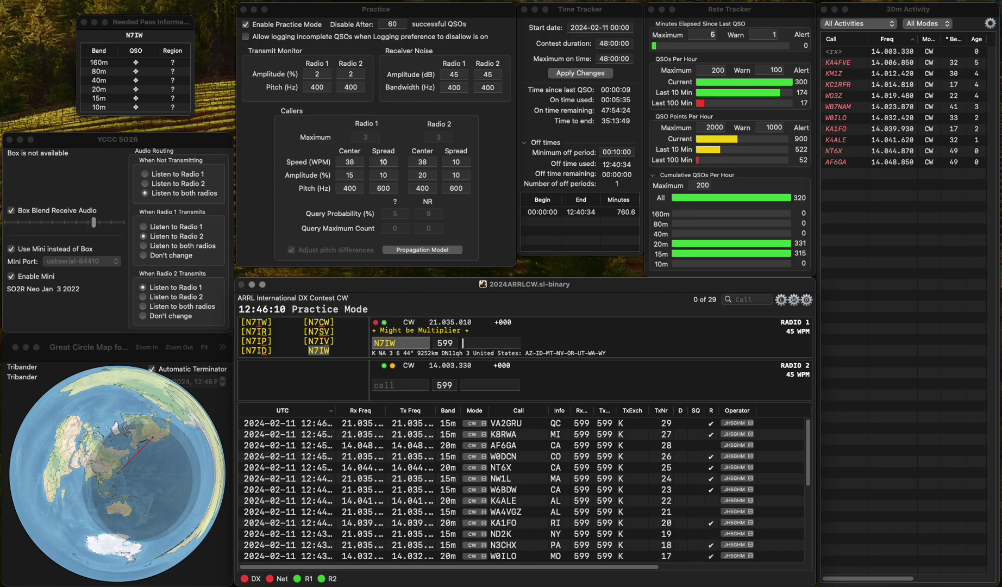
{"action": "key", "text": "Return"}
{"action": "type", "text": "VE3"}
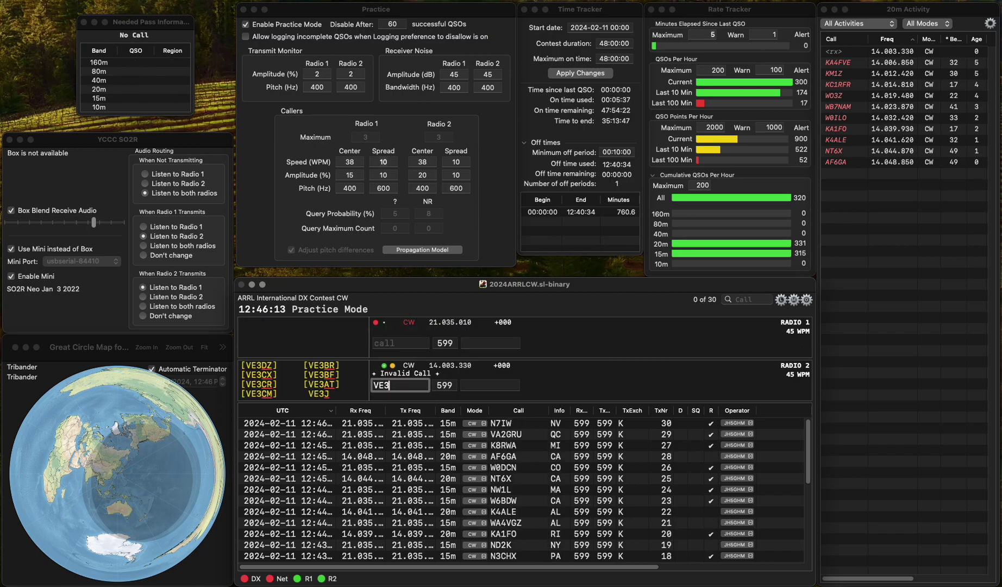
{"action": "type", "text": "LCA"}
{"action": "key", "text": "Return"}
{"action": "type", "text": "K"}
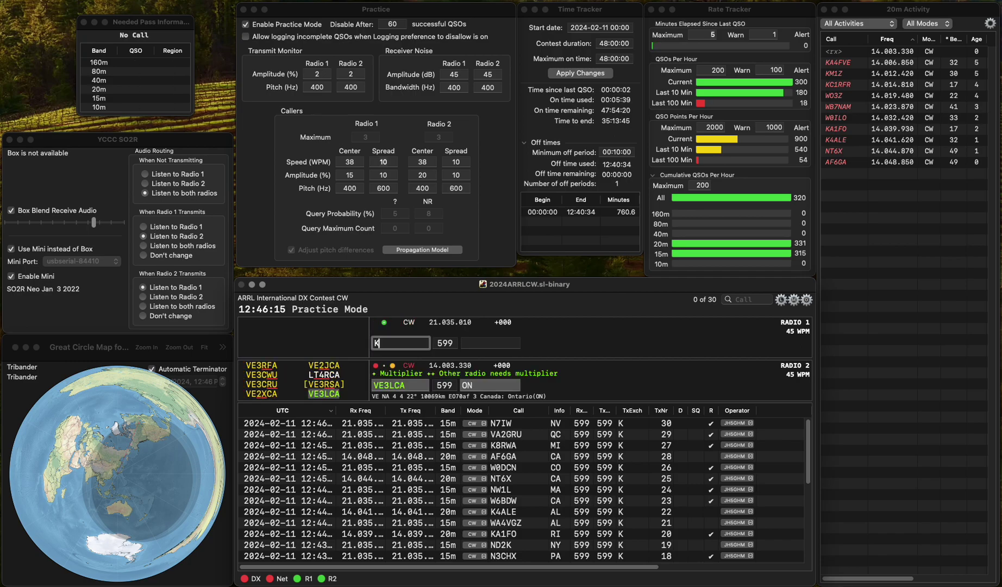
{"action": "type", "text": "A5TBL"}
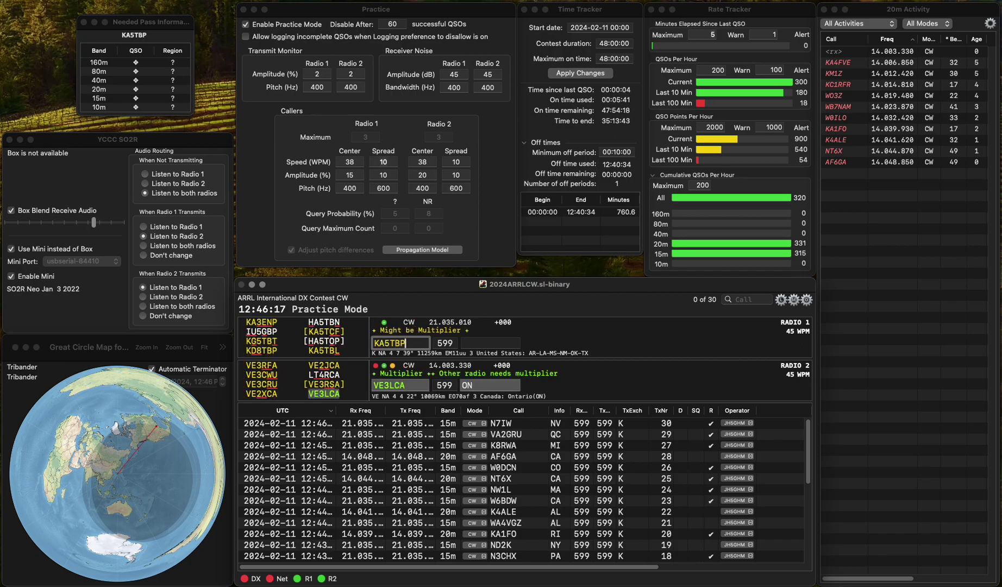
{"action": "key", "text": "Return"}
{"action": "key", "text": "Return"}
{"action": "key", "text": "Return"}
{"action": "key", "text": "space"}
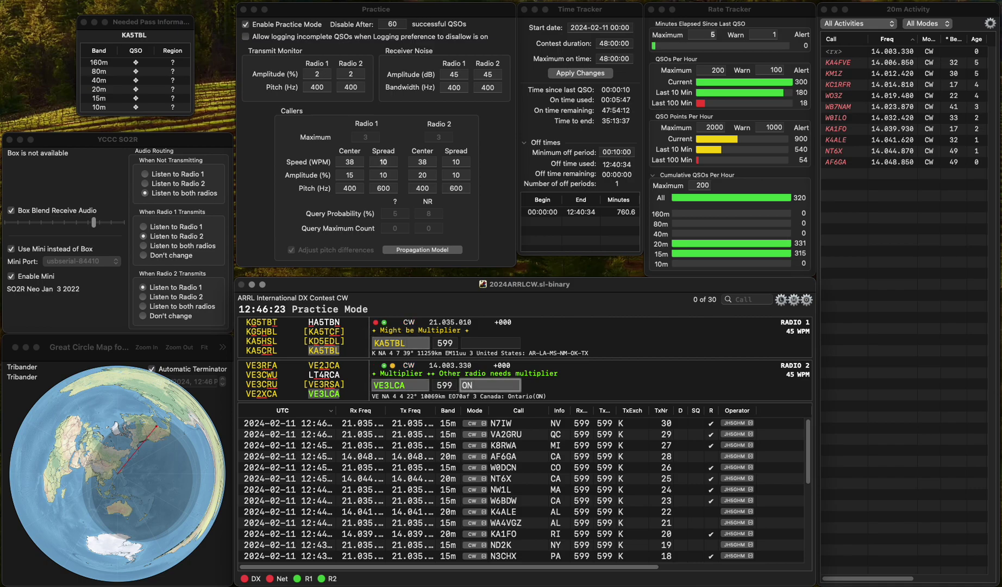
{"action": "key", "text": "Return"}
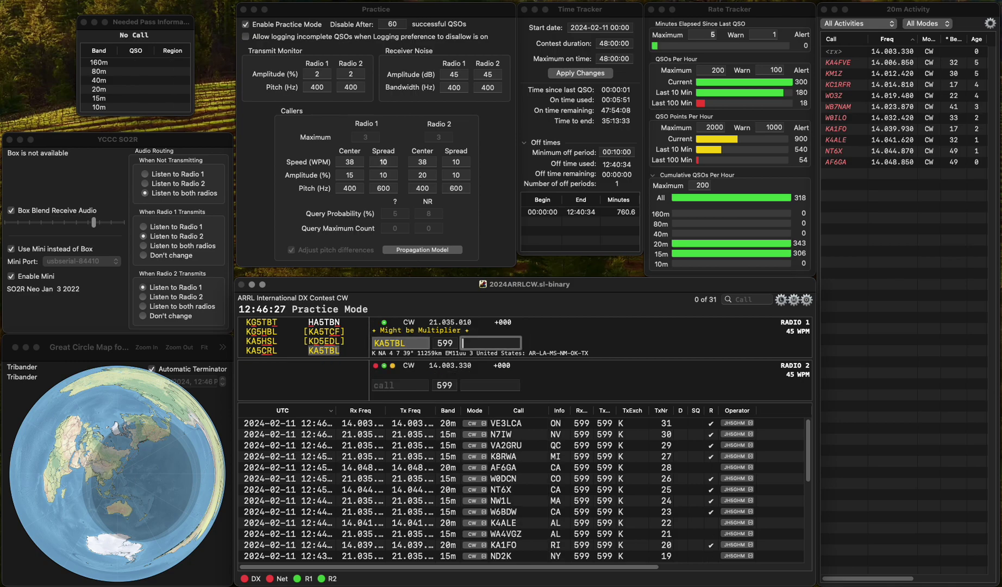
{"action": "key", "text": "Down"}
{"action": "key", "text": "Return"}
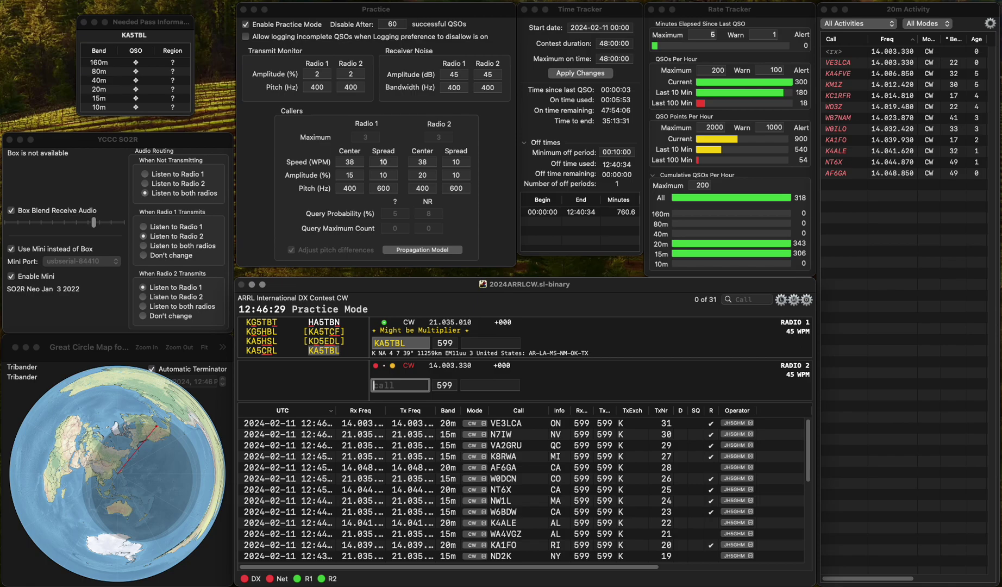
{"action": "key", "text": "Up"}
{"action": "key", "text": "Return"}
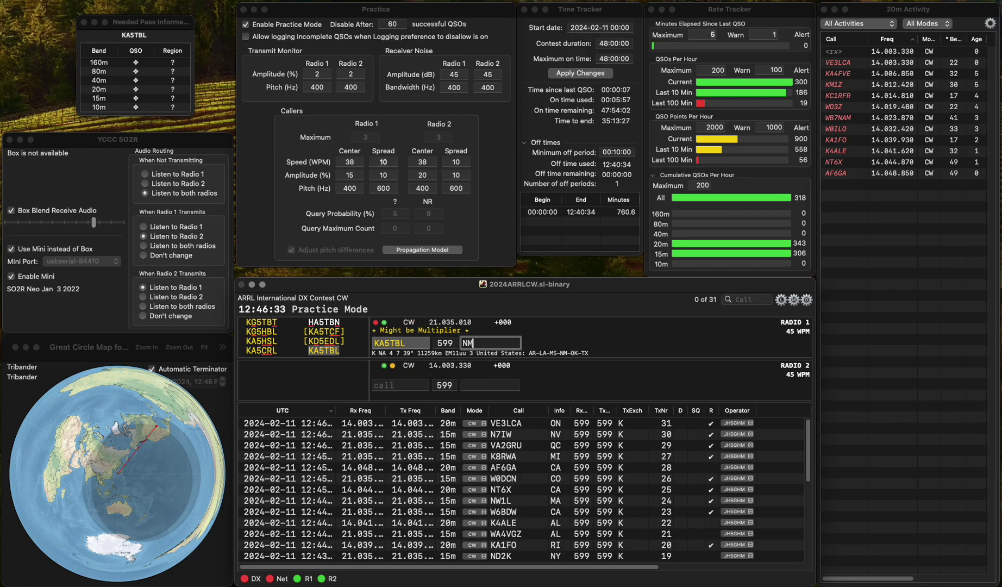
{"action": "key", "text": "Return"}
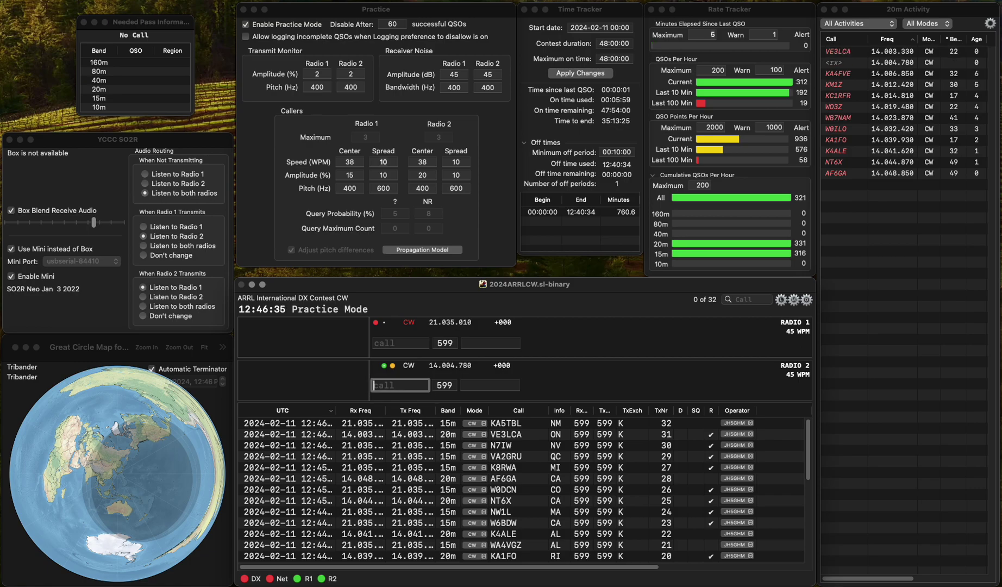
{"action": "left_click", "coordinate": [400, 343]}
{"action": "type", "text": "N"}
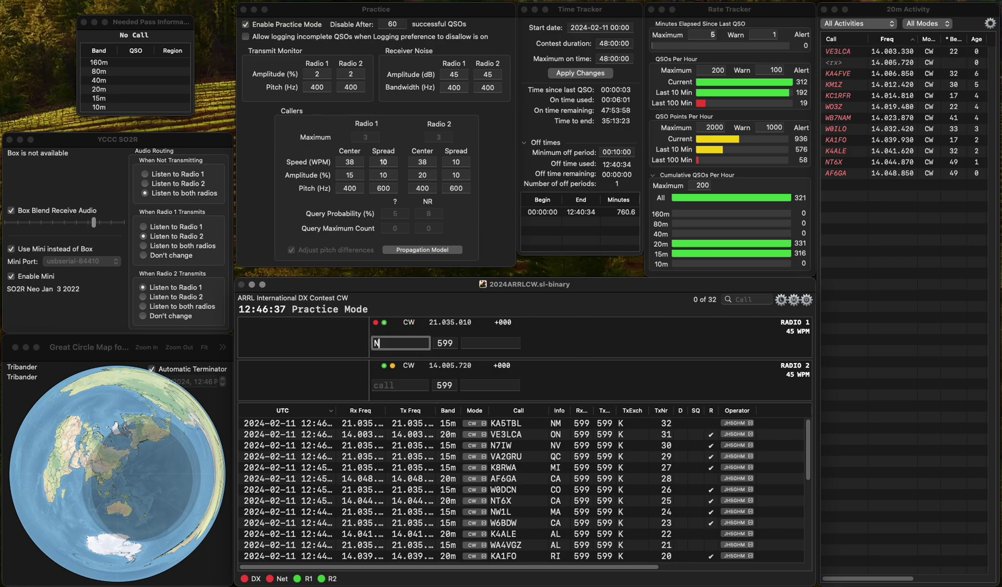
{"action": "type", "text": "4DAN"}
{"action": "left_click", "coordinate": [379, 343]}
{"action": "key", "text": "BackSpace"}
{"action": "type", "text": "W"}
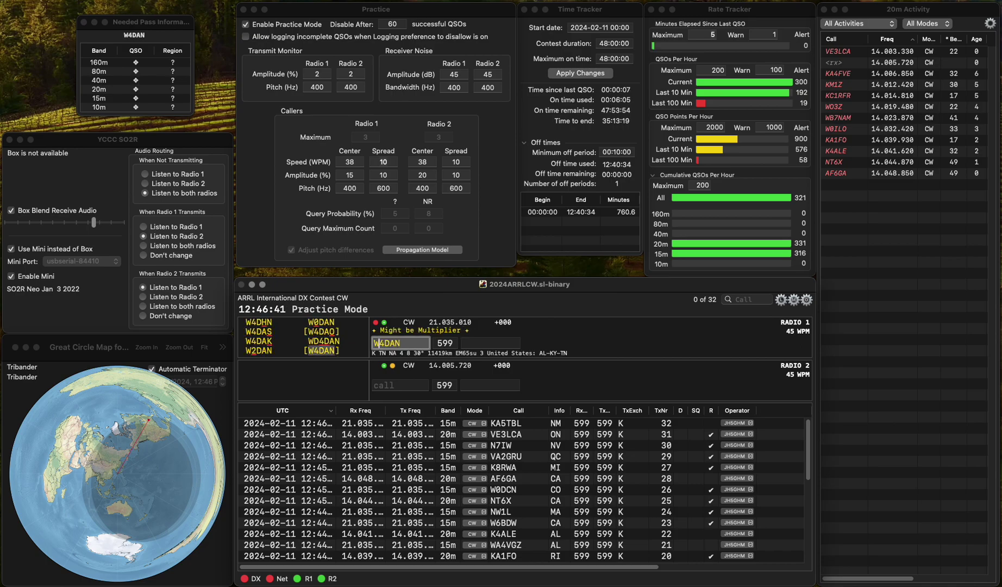
{"action": "type", "text": "D"}
{"action": "key", "text": "Return"}
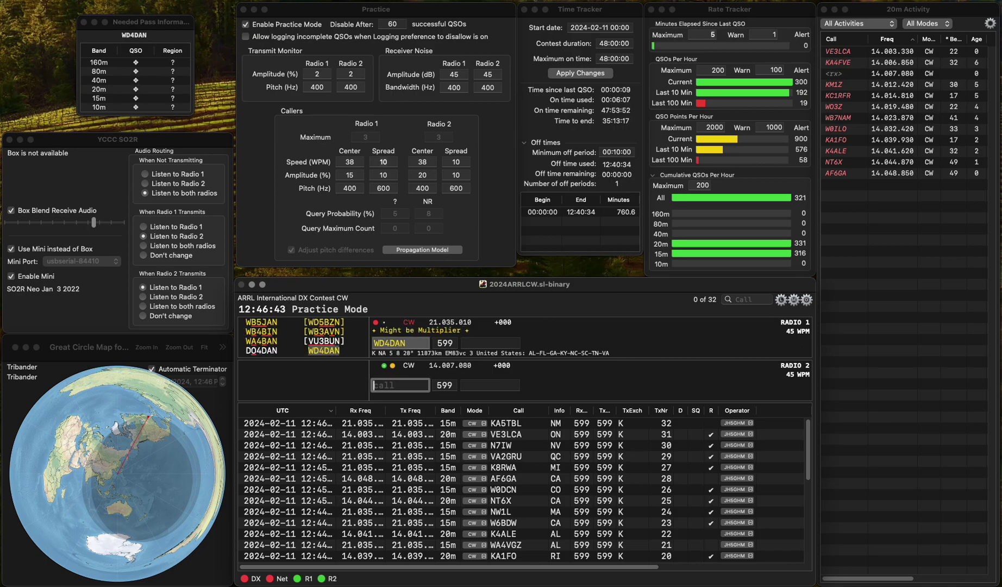
{"action": "key", "text": "Up"}
{"action": "key", "text": "space"}
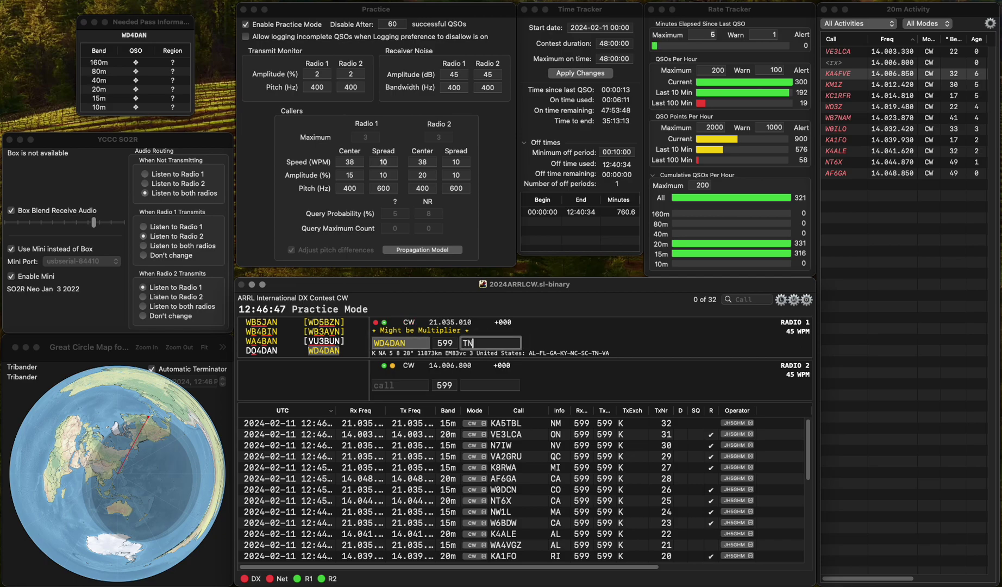
{"action": "type", "text": "TN"}
{"action": "key", "text": "Return"}
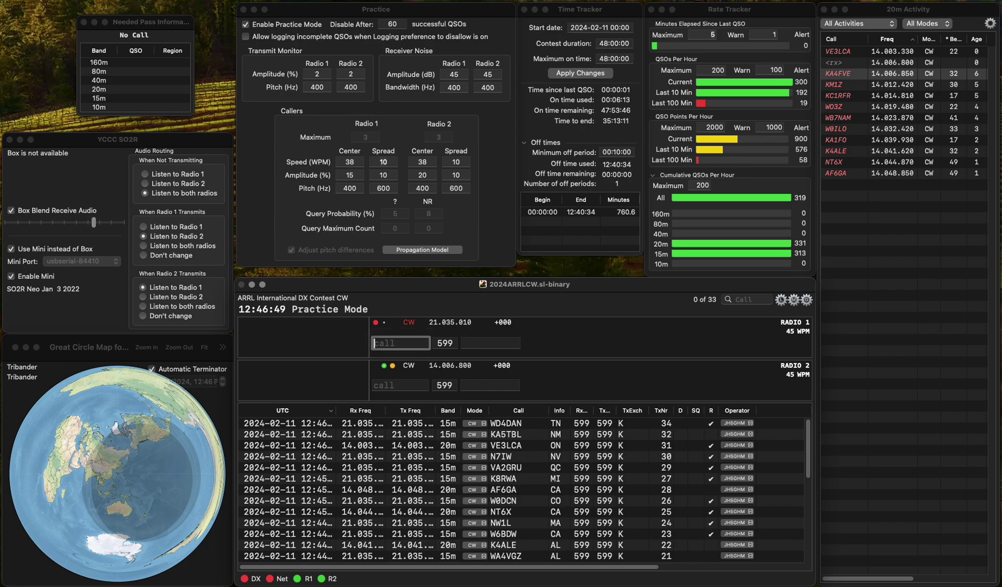
Enter the call NA7V on Radio 1 and answer the caller
{"action": "type", "text": "NA"}
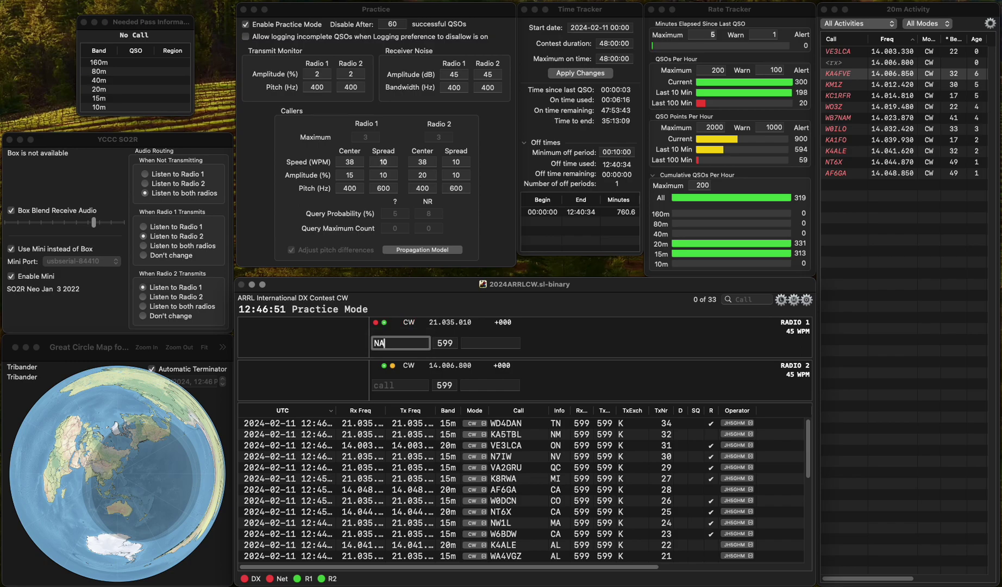
{"action": "type", "text": "7V"}
{"action": "key", "text": "Return"}
{"action": "type", "text": "K"}
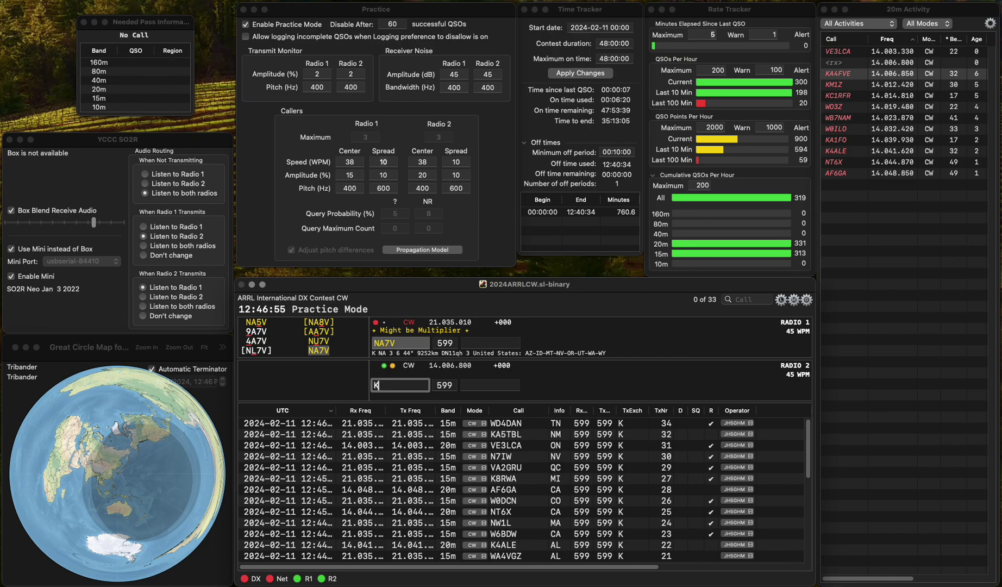
{"action": "type", "text": "A4FVE"}
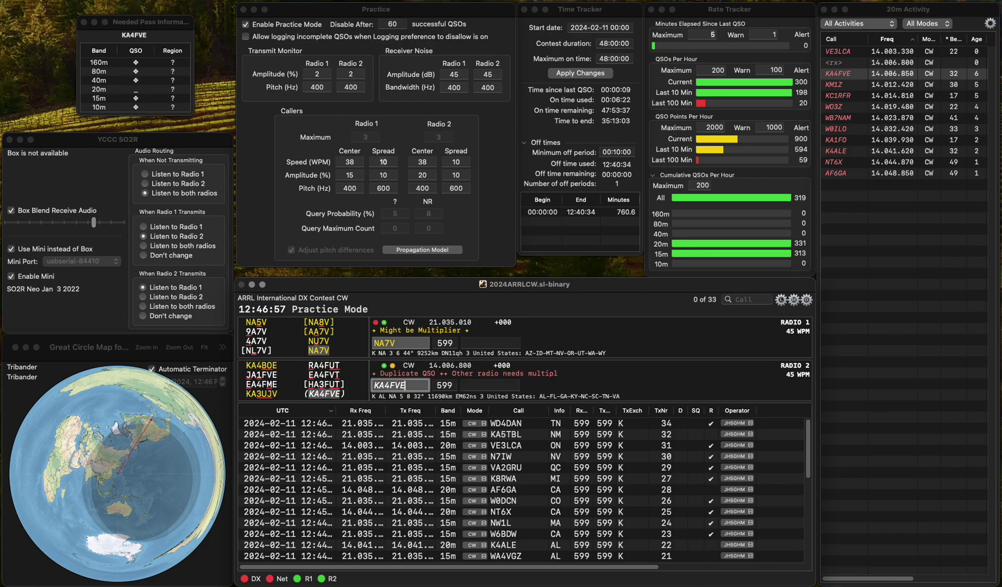
{"action": "key", "text": "Return"}
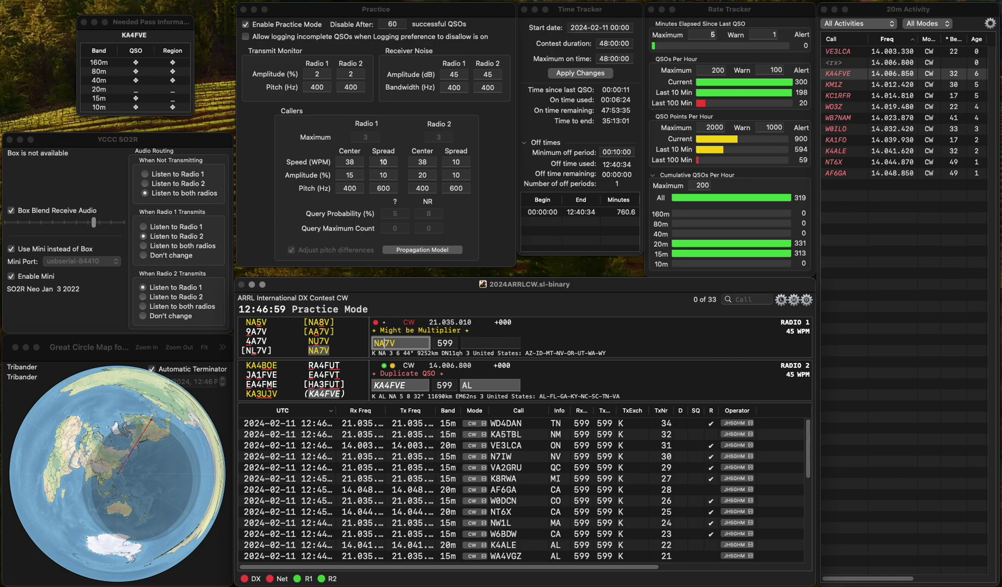
Enter UT as the received exchange for NA7V on Radio 1 and log the contact
{"action": "left_click", "coordinate": [490, 343]}
{"action": "type", "text": "UT"}
{"action": "key", "text": "Return"}
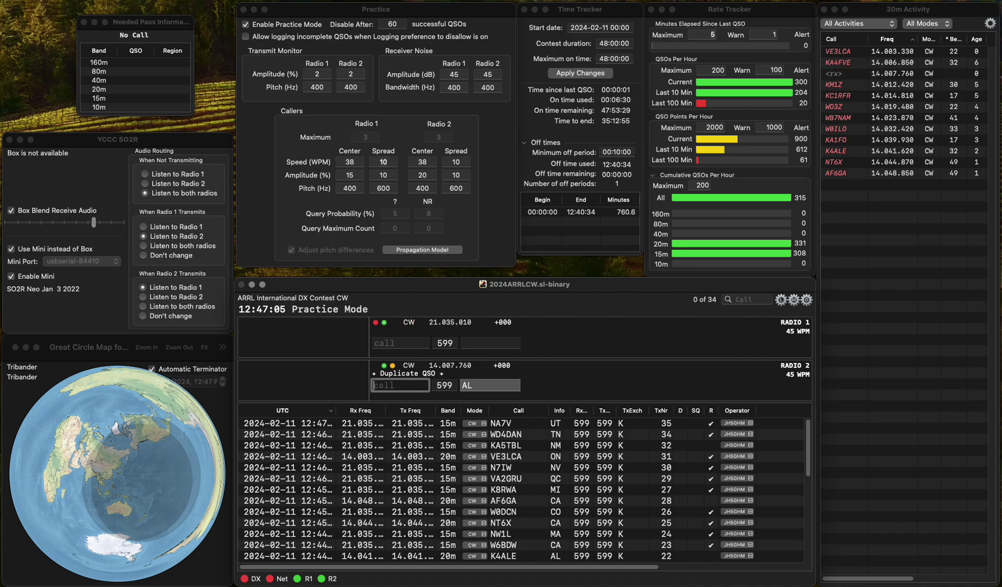
{"action": "left_click", "coordinate": [401, 343]}
{"action": "type", "text": "KGP"}
{"action": "key", "text": "Home"}
{"action": "type", "text": "W6"}
{"action": "key", "text": "Return"}
{"action": "key", "text": "space"}
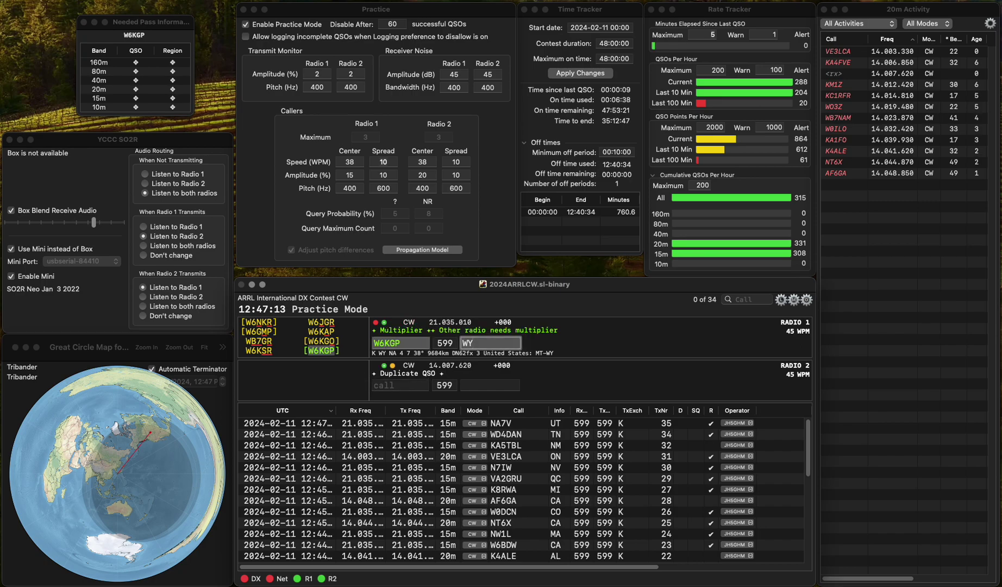
{"action": "key", "text": "Return"}
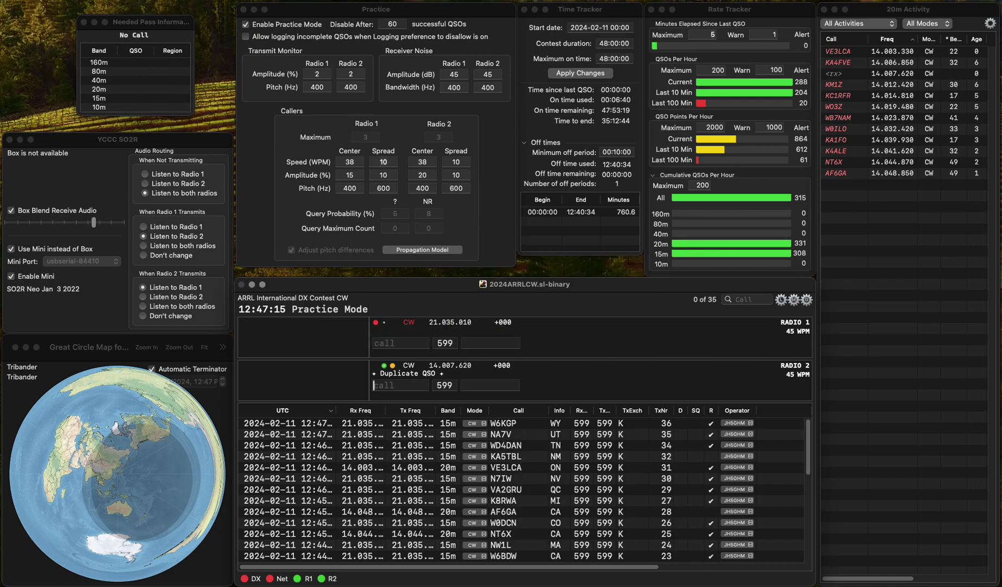
Enter the call W0IL on Radio 1, and VE7GOG with BC as the received exchange on Radio 2
{"action": "left_click", "coordinate": [400, 343]}
{"action": "type", "text": "0IL"}
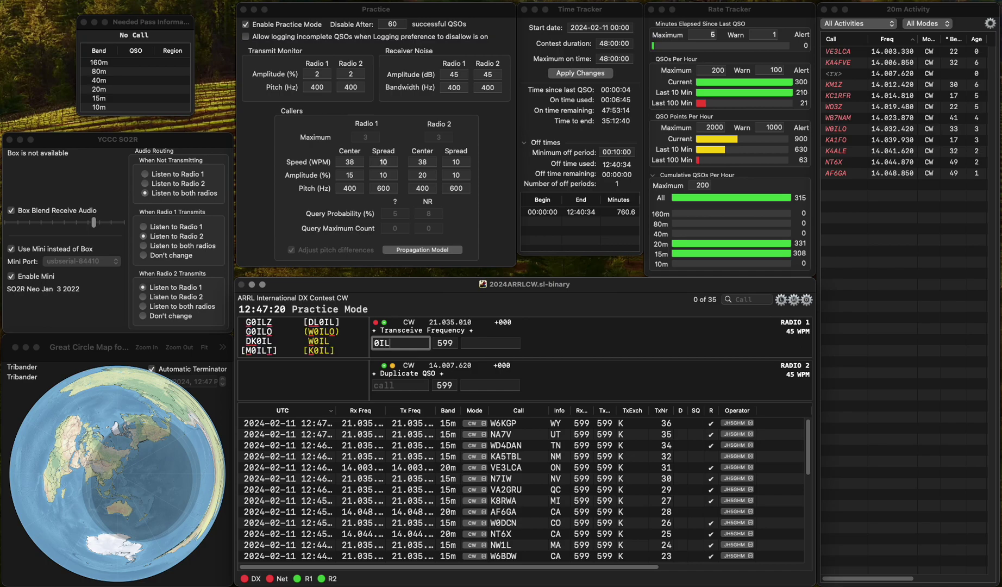
{"action": "left_click", "coordinate": [374, 343]}
{"action": "type", "text": "W0IL"}
{"action": "key", "text": "Return"}
{"action": "type", "text": "VE7GOG"}
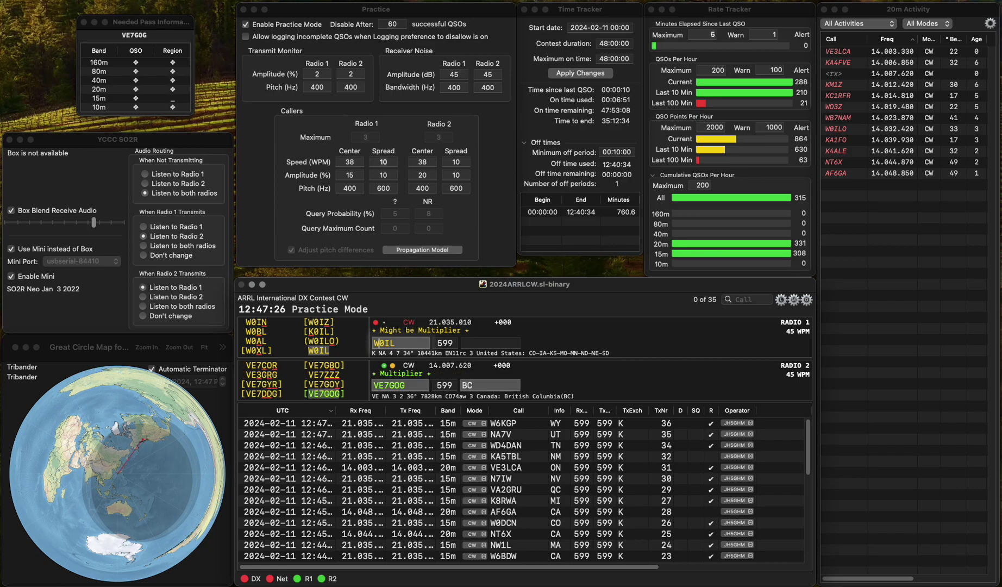
{"action": "key", "text": "Return"}
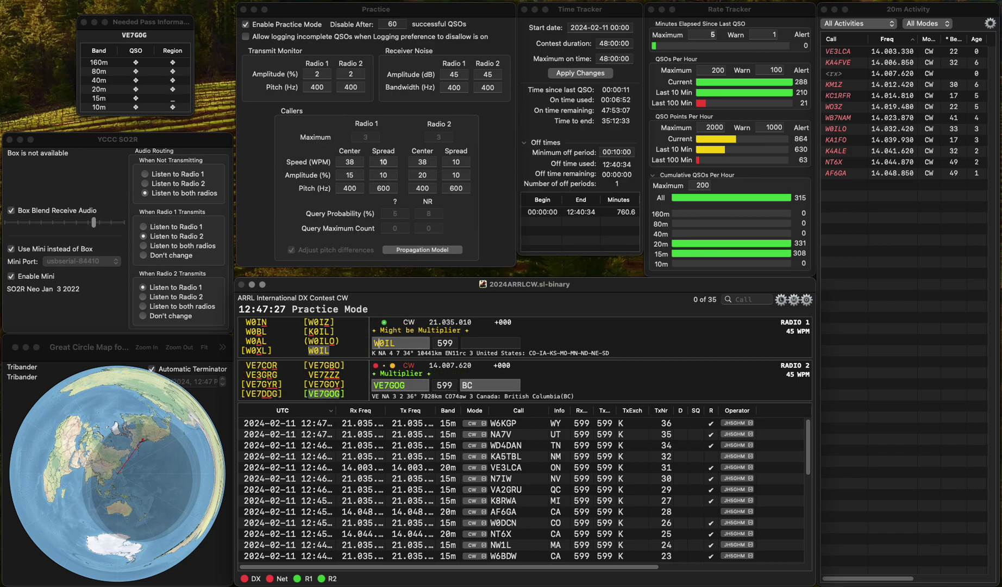
{"action": "type", "text": "K0IL"}
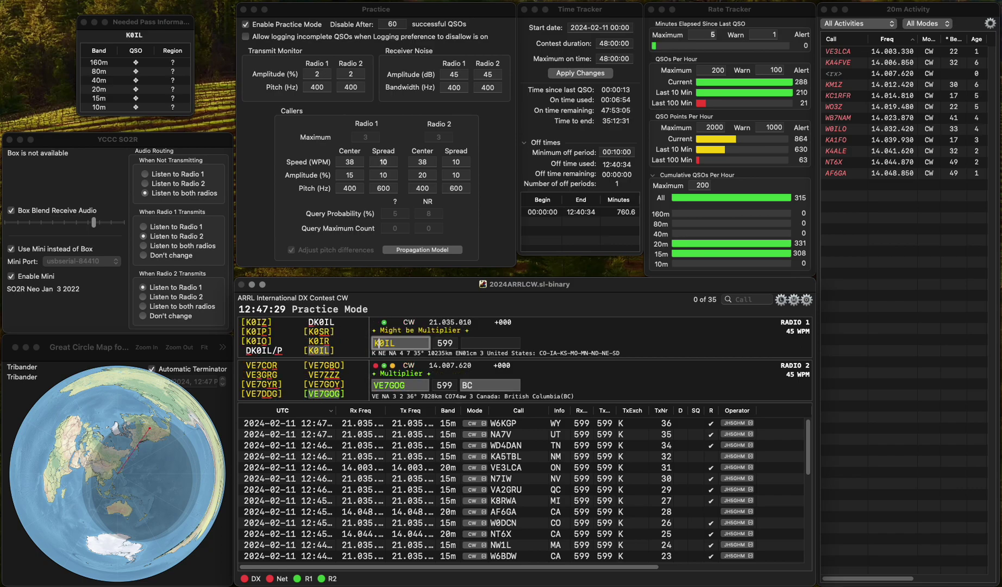
{"action": "key", "text": "Return"}
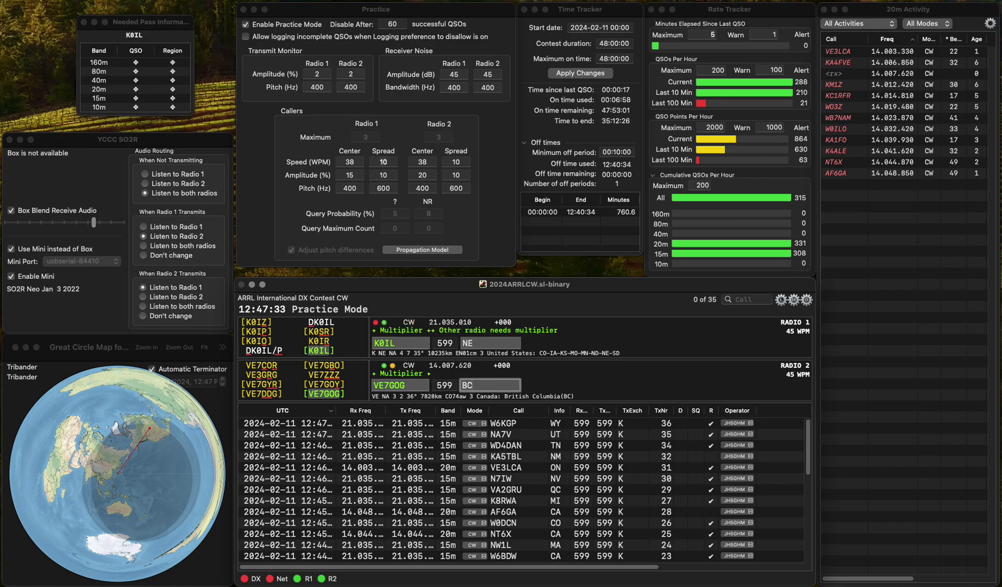
{"action": "key", "text": "Return"}
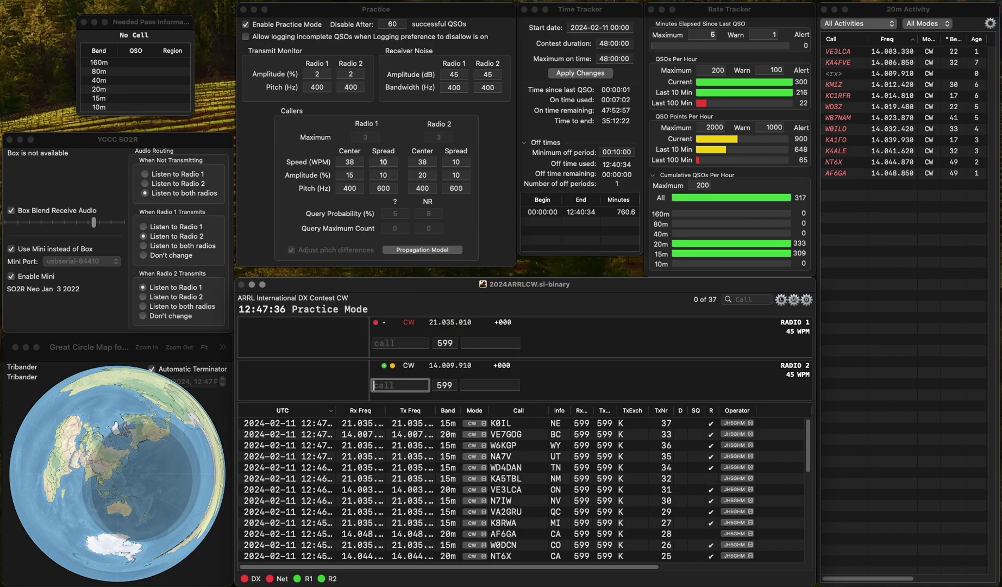
{"action": "key", "text": "backslash"}
{"action": "type", "text": "N6"}
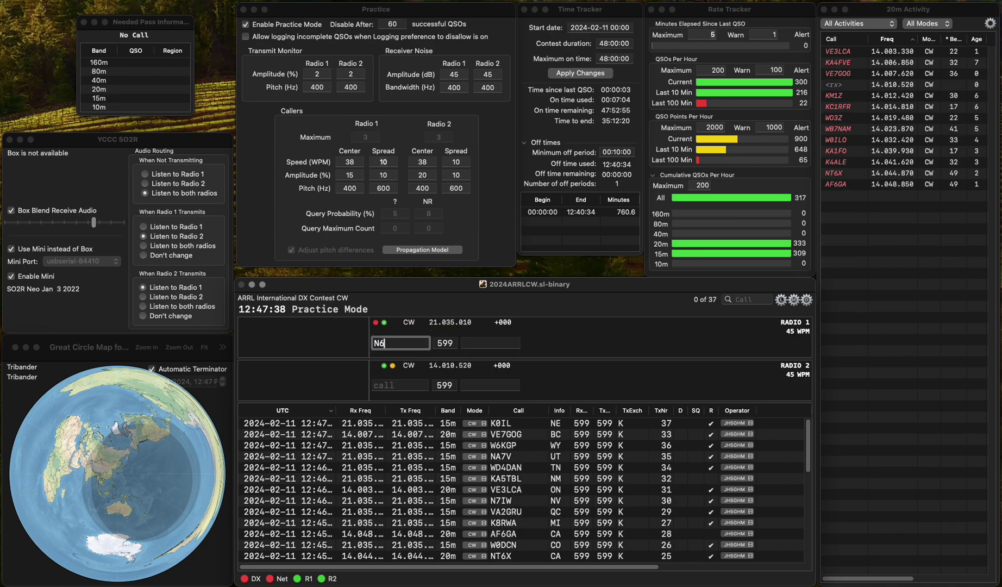
{"action": "type", "text": "JRL"}
{"action": "key", "text": "Return"}
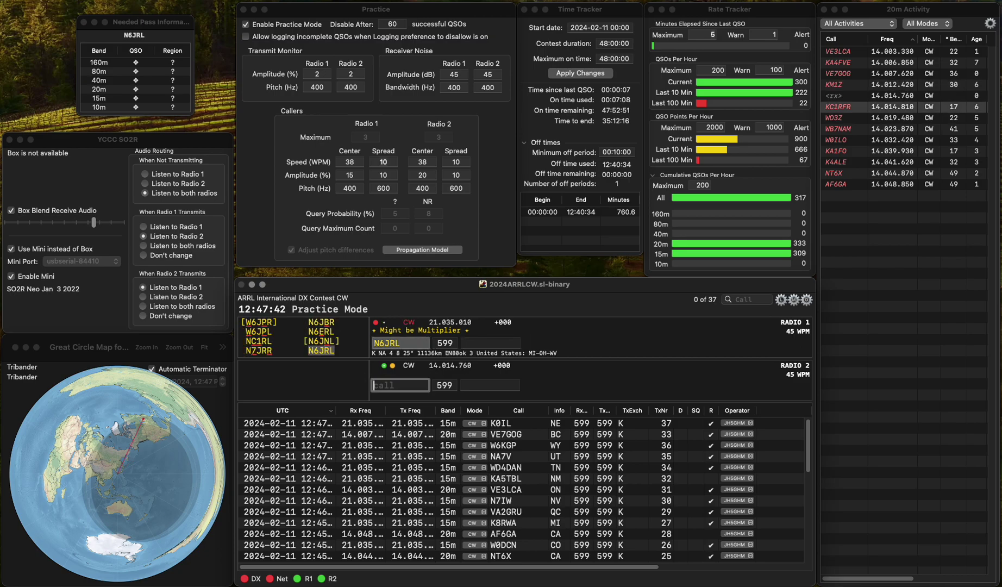
{"action": "key", "text": "backslash"}
{"action": "type", "text": "WV"}
{"action": "key", "text": "Return"}
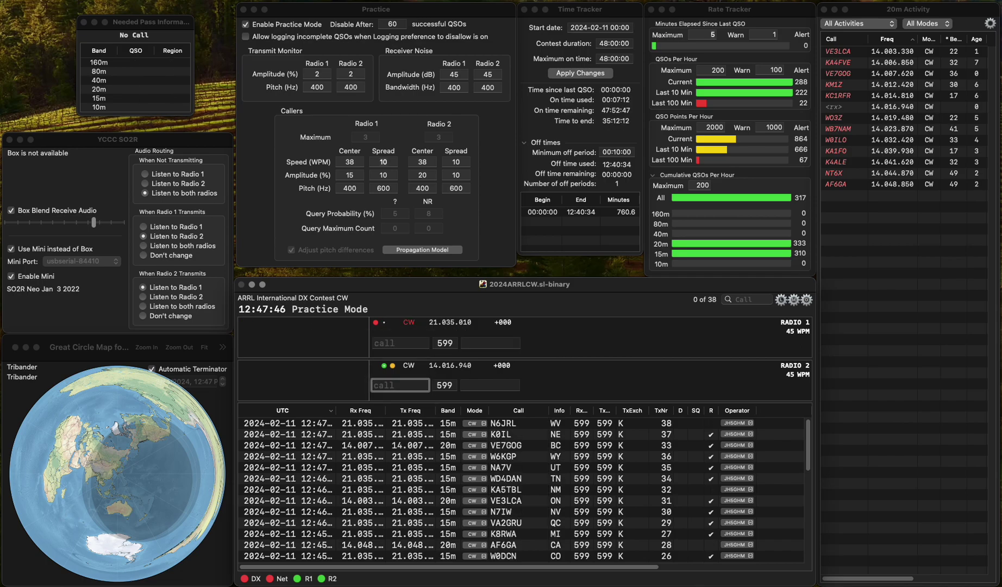
{"action": "key", "text": "backslash"}
{"action": "type", "text": "WBZWC"}
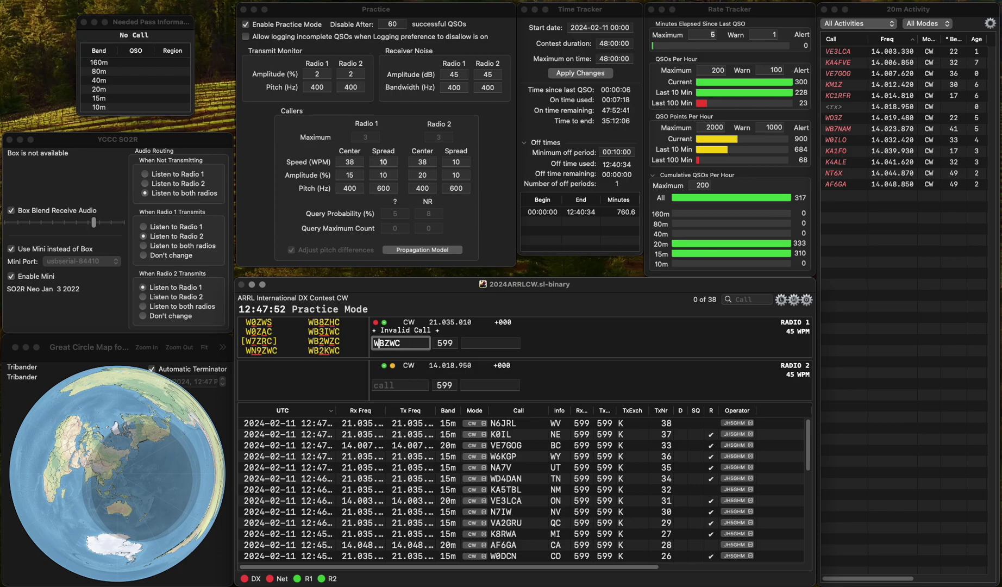
{"action": "key", "text": "Delete"}
{"action": "type", "text": "N9"}
{"action": "key", "text": "Return"}
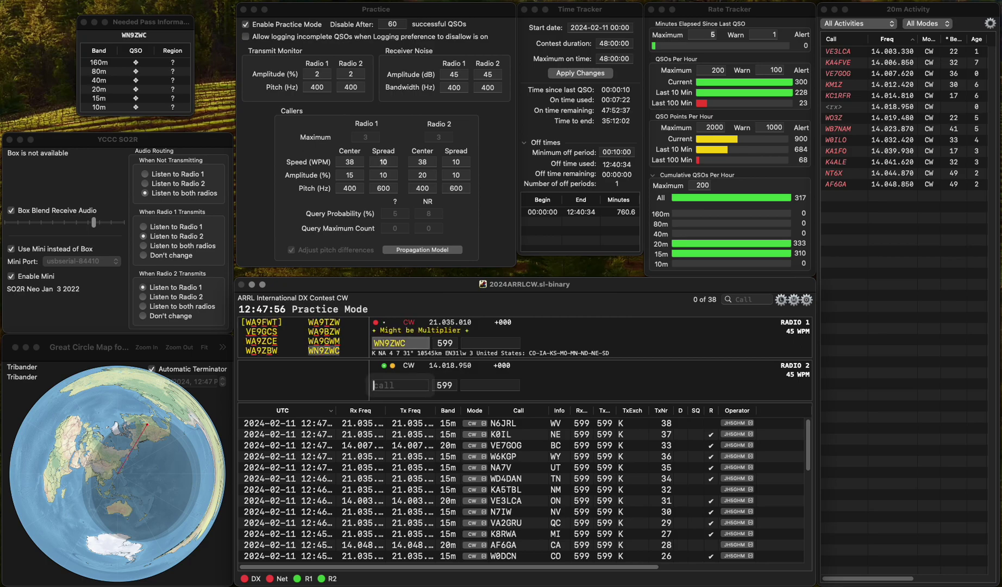
{"action": "type", "text": "K6ITR"}
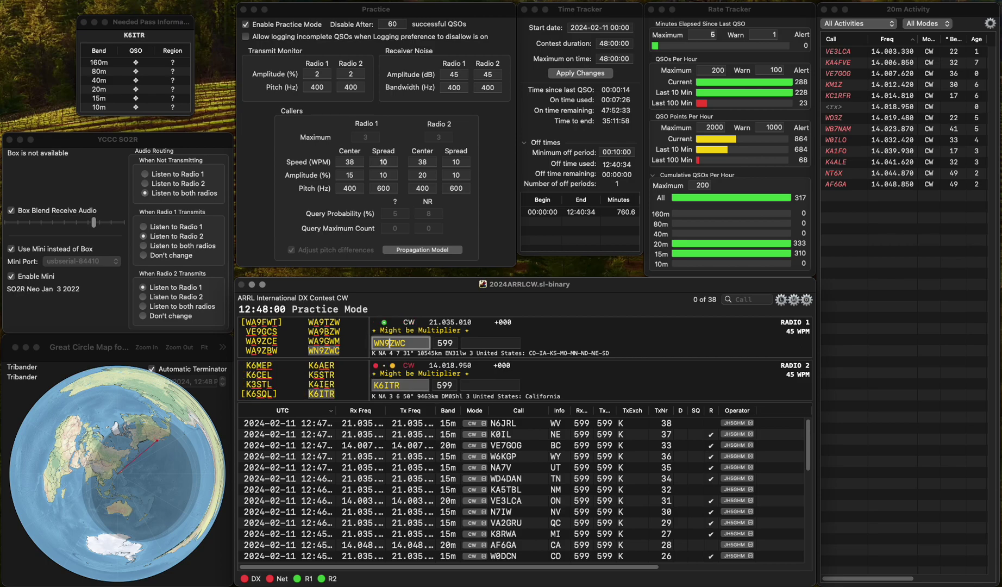
{"action": "key", "text": "space"}
{"action": "type", "text": "ND"}
{"action": "key", "text": "Return"}
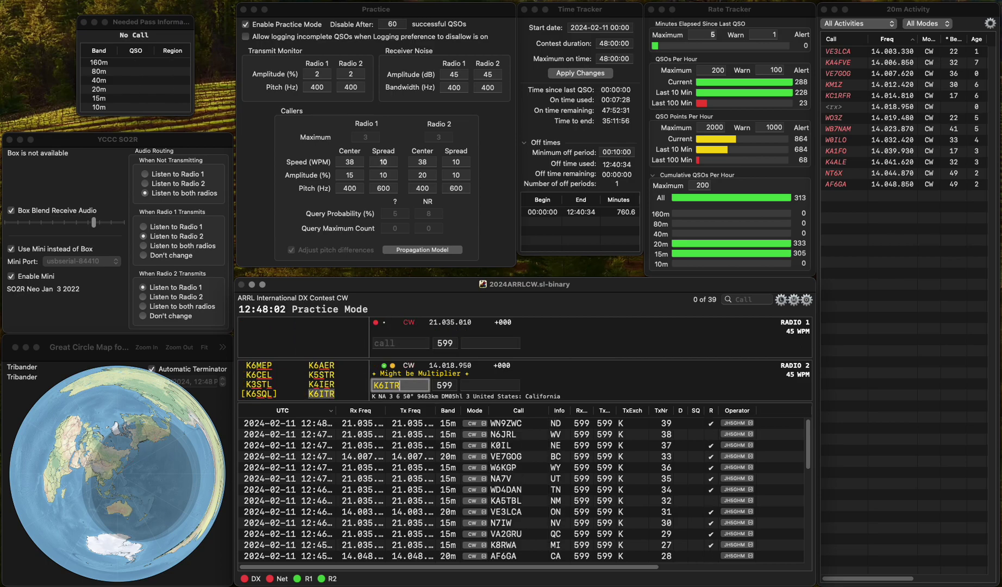
Enter CA as the received exchange for K6ITR on Radio 2 and log the contact
{"action": "key", "text": "Tab"}
{"action": "type", "text": "CA"}
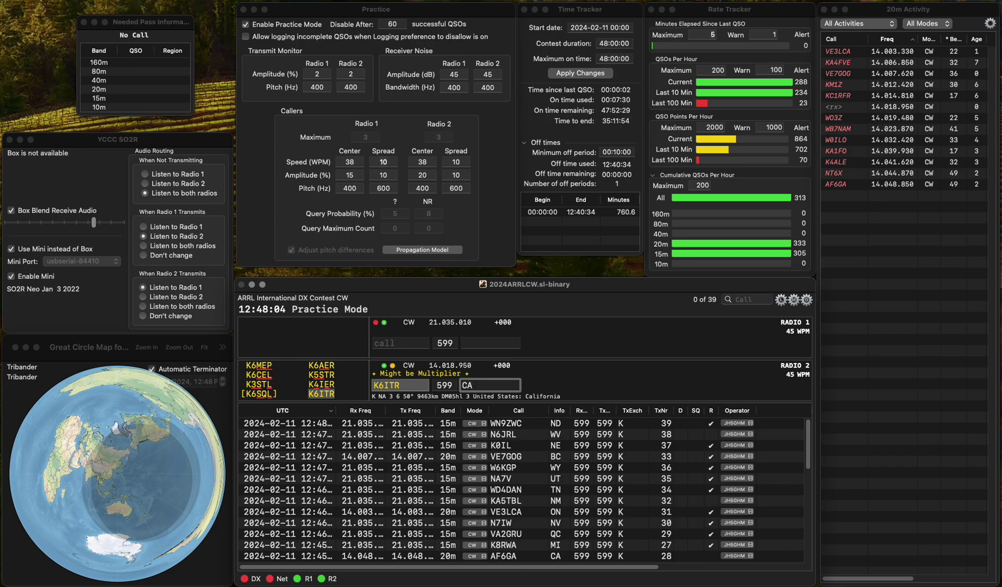
{"action": "key", "text": "Return"}
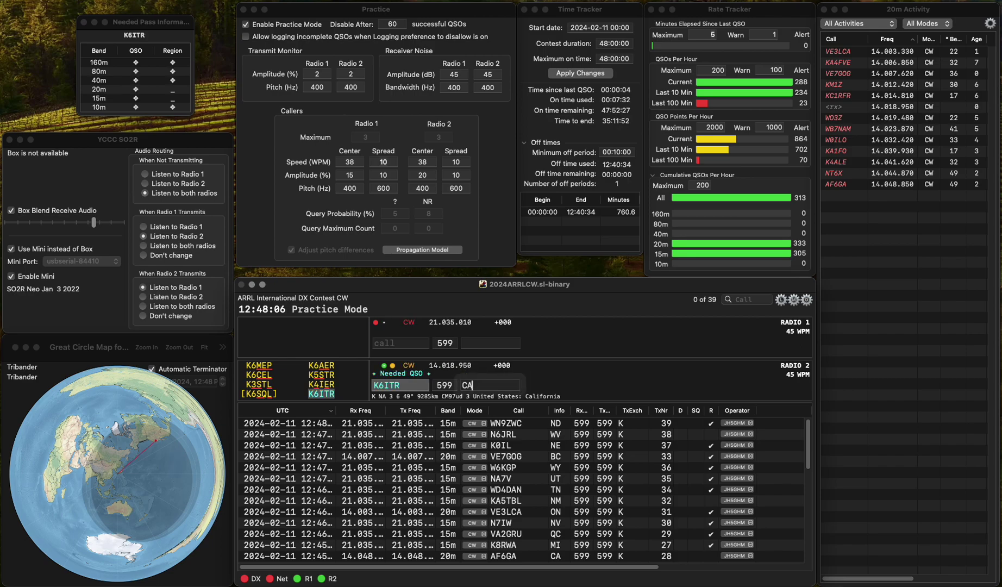
{"action": "type", "text": "W"}
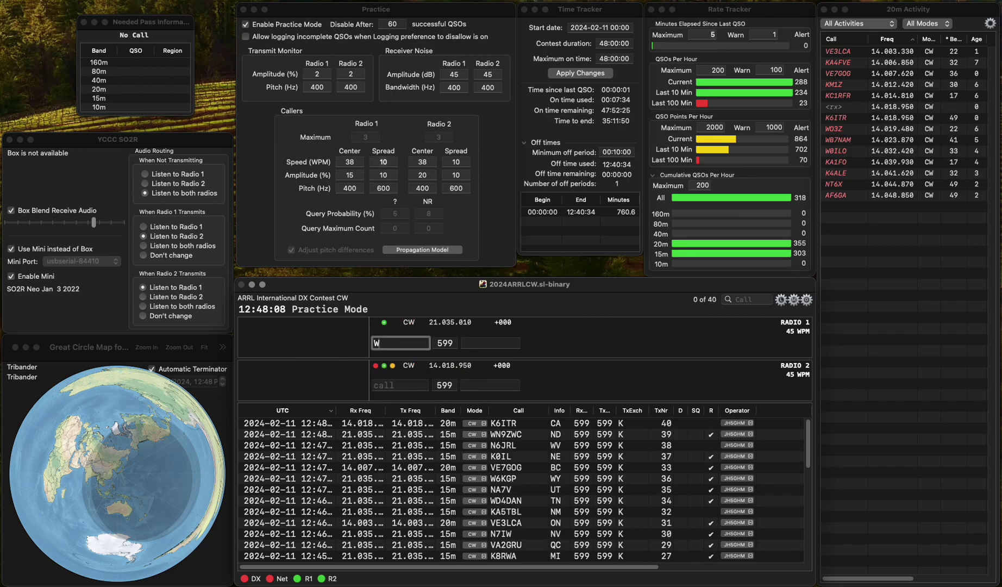
{"action": "type", "text": "9S"}
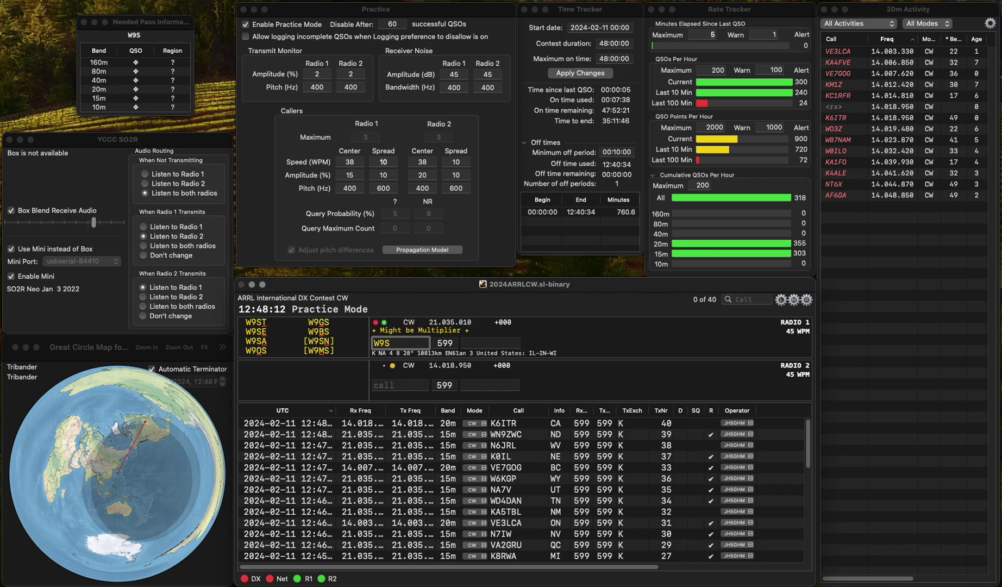
{"action": "type", "text": "NH"}
{"action": "key", "text": "Return"}
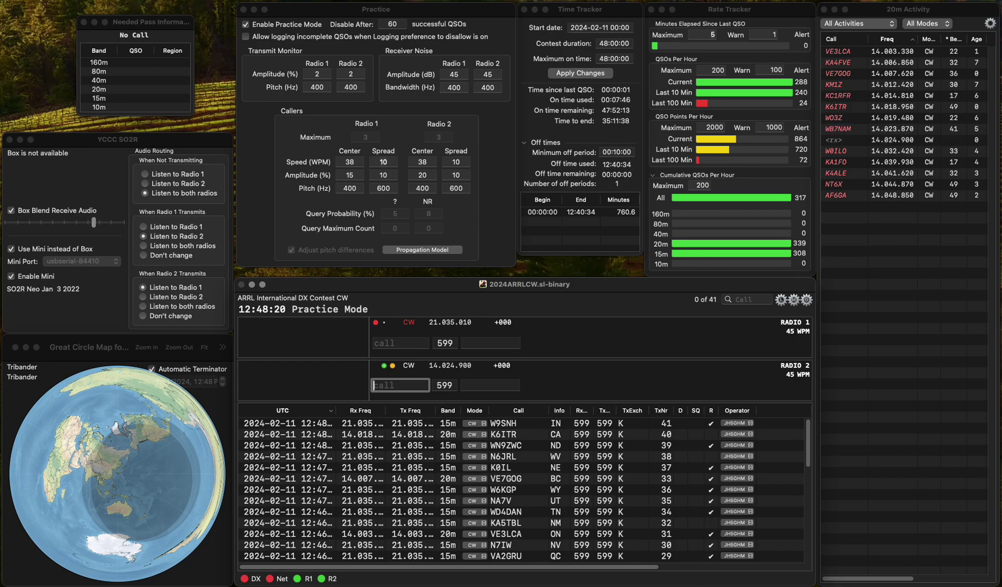
{"action": "left_click", "coordinate": [374, 343]}
{"action": "type", "text": "W8DLA"}
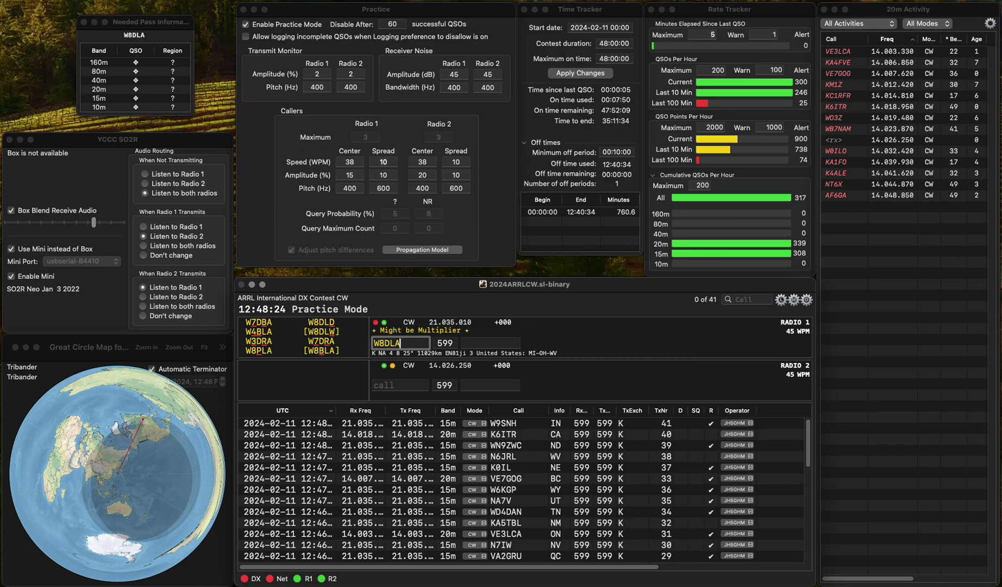
{"action": "key", "text": "BackSpace"}
{"action": "type", "text": "B"}
{"action": "key", "text": "Return"}
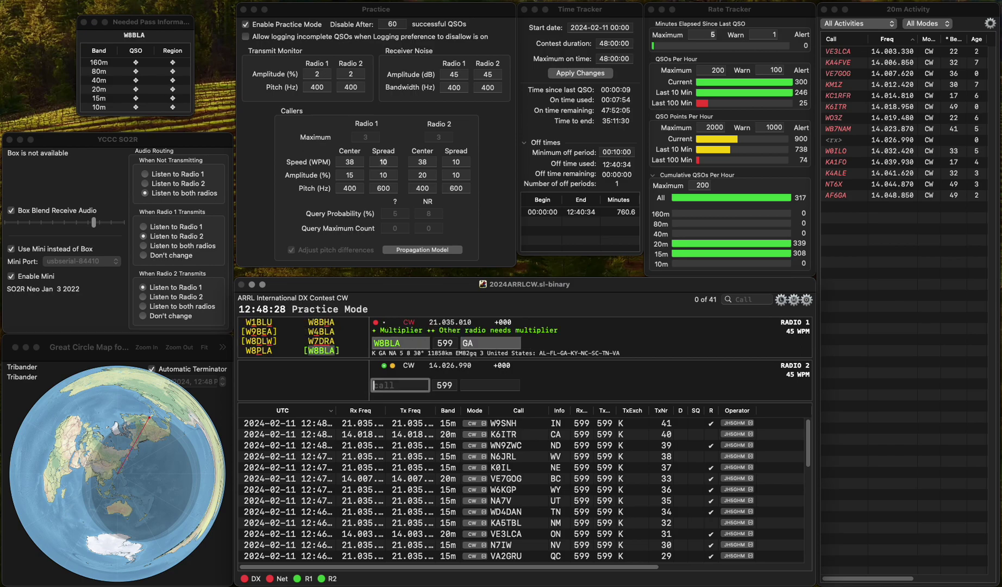
{"action": "key", "text": "Up"}
{"action": "key", "text": "Tab"}
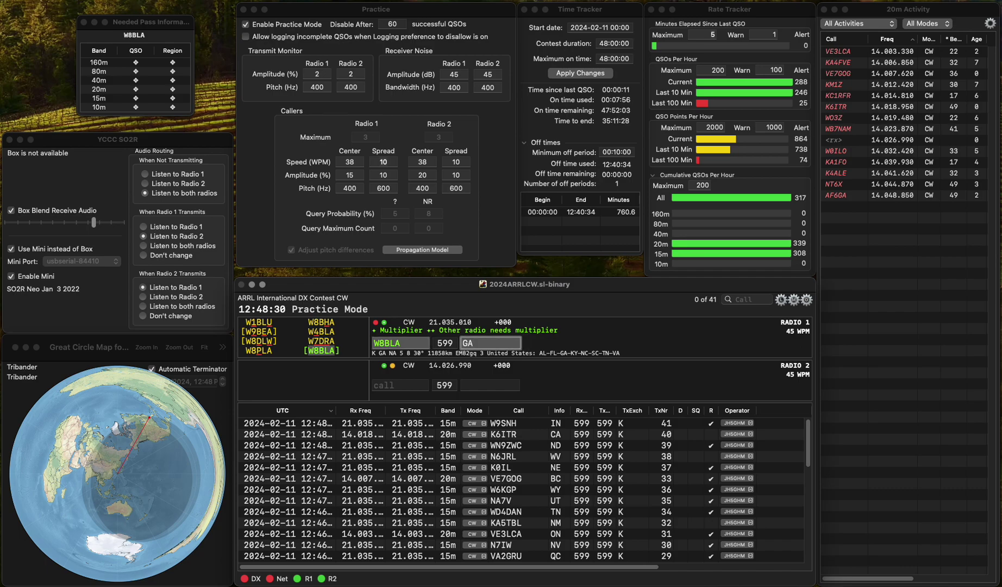
{"action": "key", "text": "Return"}
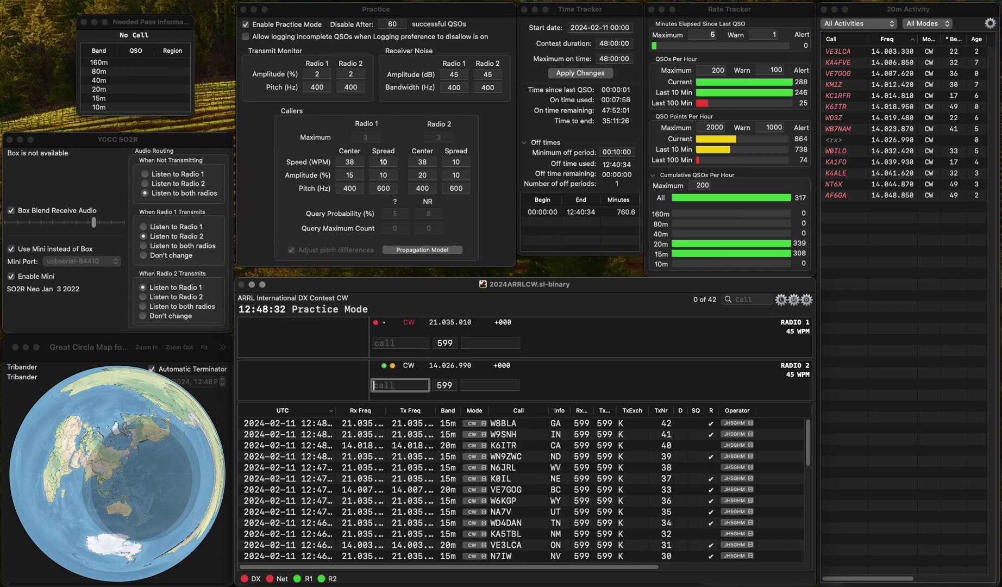
Enter the caller on Radio 1, correct the call to VA3AAA, and answer the station
{"action": "key", "text": "Up"}
{"action": "type", "text": "VE"}
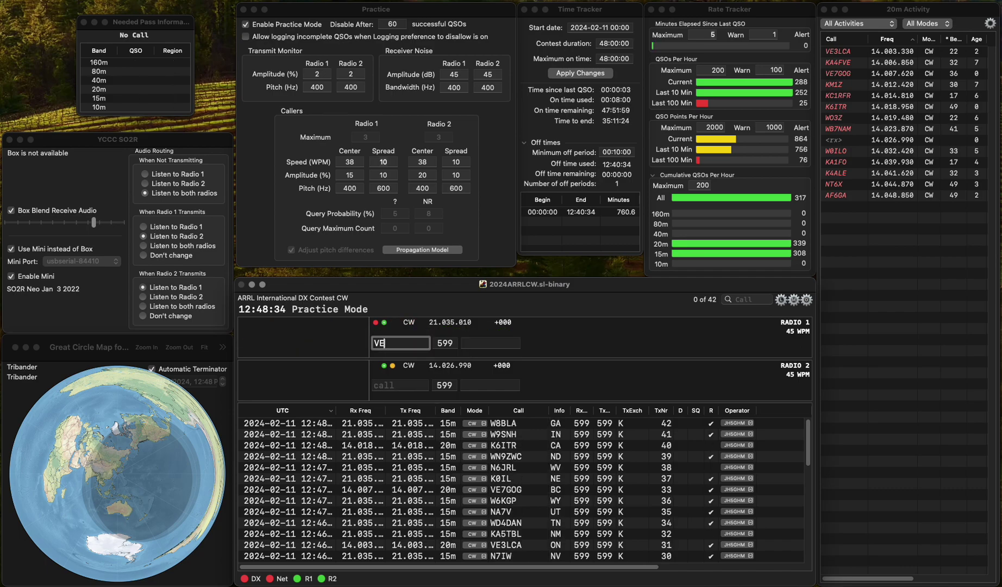
{"action": "type", "text": "A3AAA"}
{"action": "key", "text": "Left"}
{"action": "key", "text": "Left"}
{"action": "key", "text": "Left"}
{"action": "key", "text": "Left"}
{"action": "key", "text": "Left"}
{"action": "key", "text": "BackSpace"}
{"action": "key", "text": "Return"}
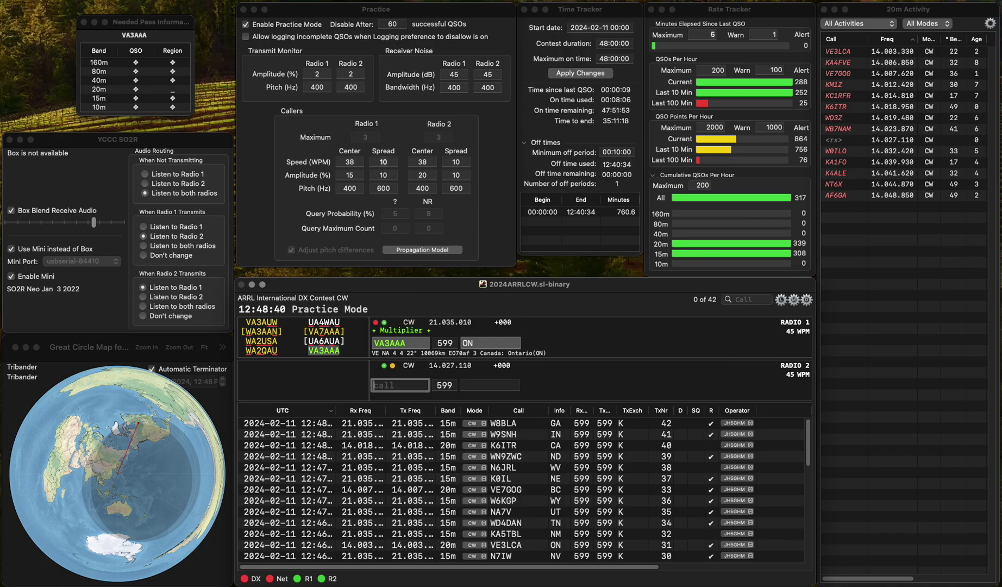
Log the VA3AAA contact on Radio 1 with ON as the received exchange
{"action": "key", "text": "Up"}
{"action": "key", "text": "space"}
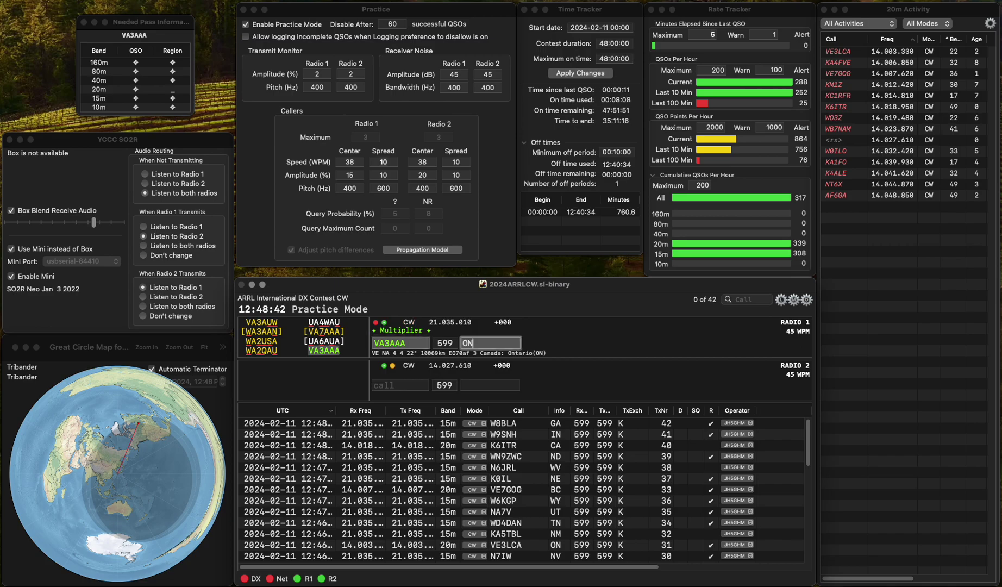
{"action": "key", "text": "Return"}
{"action": "key", "text": "Down"}
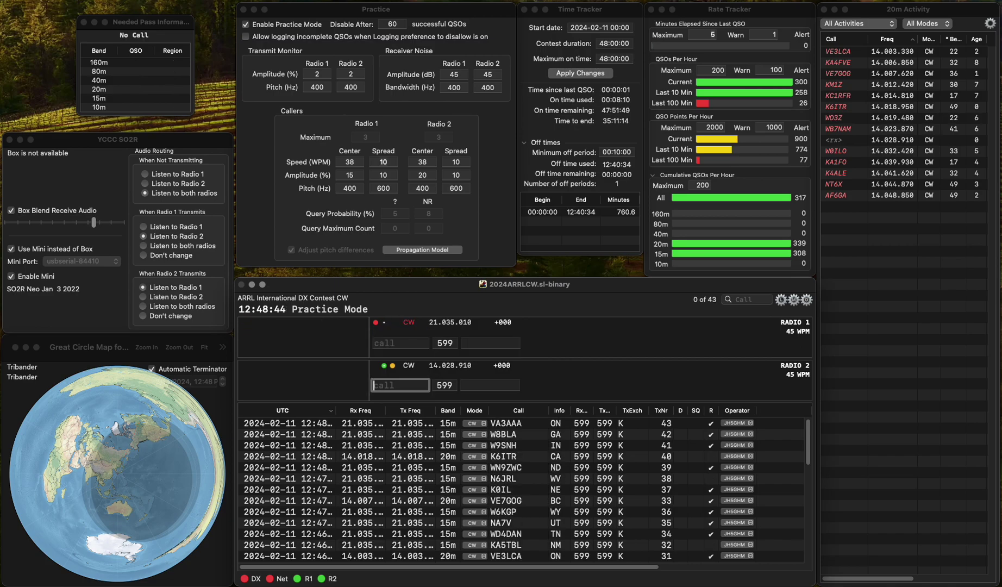
{"action": "key", "text": "Up"}
{"action": "type", "text": "K"}
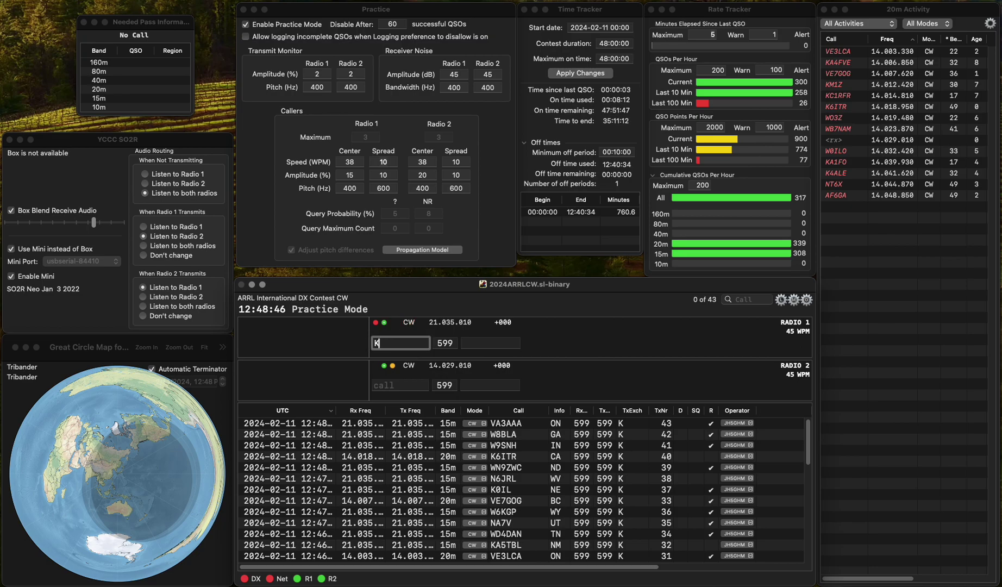
{"action": "type", "text": "GV"}
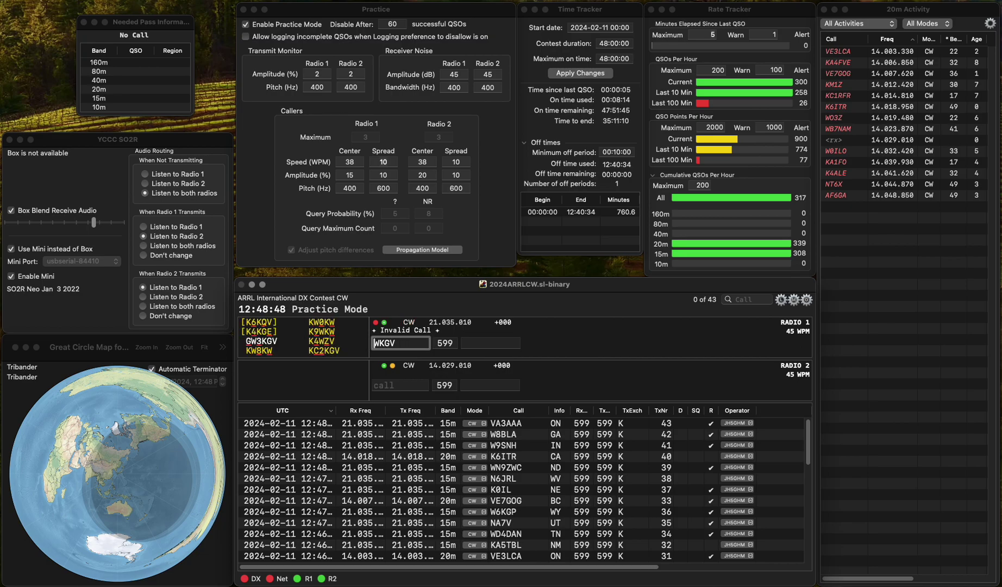
{"action": "key", "text": "Return"}
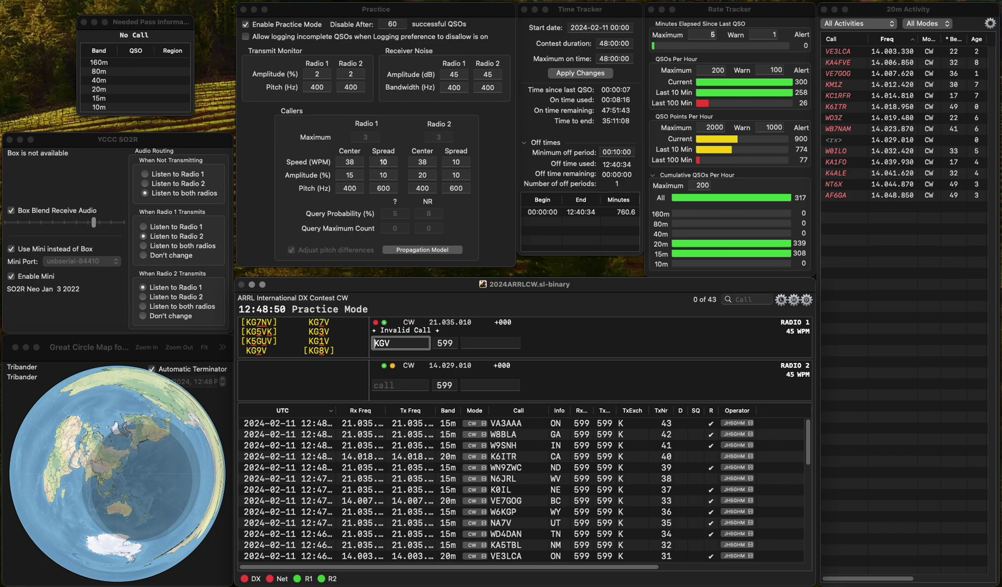
{"action": "type", "text": "KC2"}
{"action": "key", "text": "Return"}
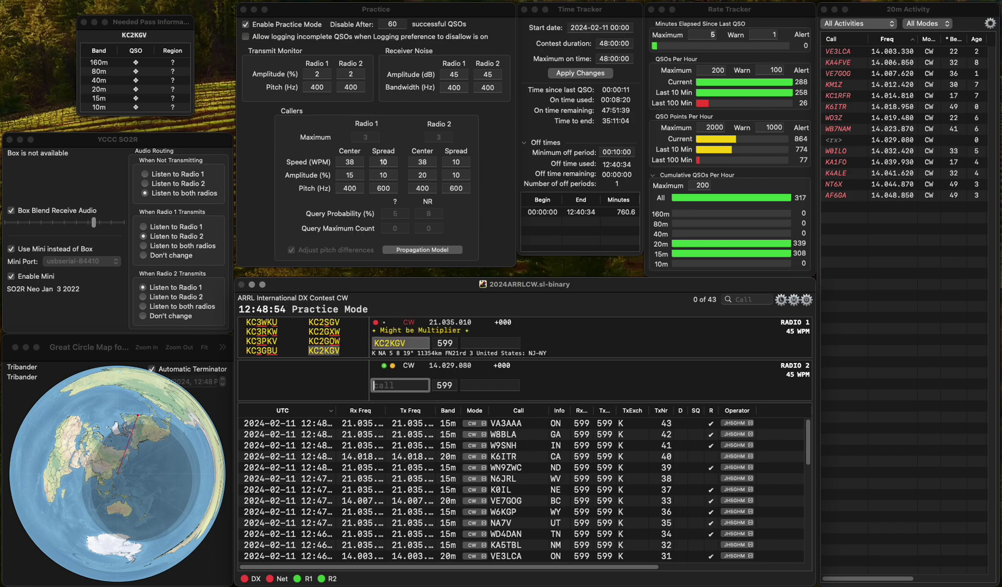
{"action": "type", "text": "8"}
{"action": "type", "text": "N"}
{"action": "key", "text": "Up"}
{"action": "key", "text": "space"}
{"action": "type", "text": "N"}
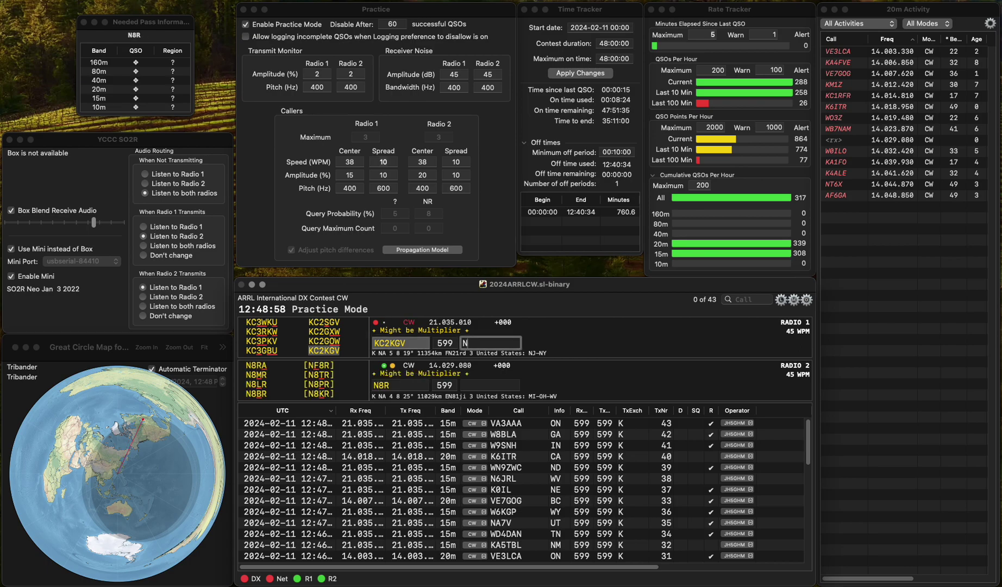
{"action": "type", "text": "Y"}
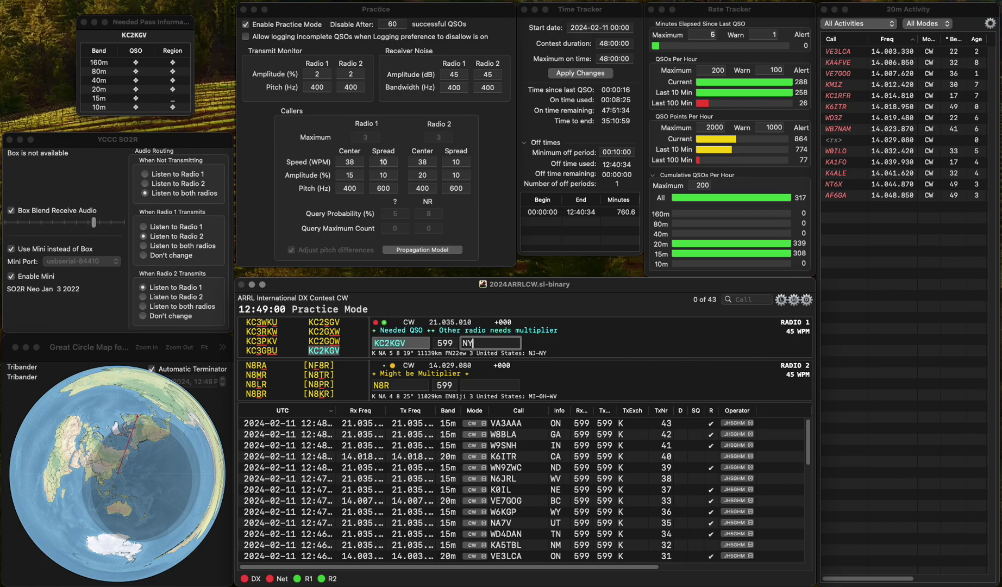
{"action": "key", "text": "Return"}
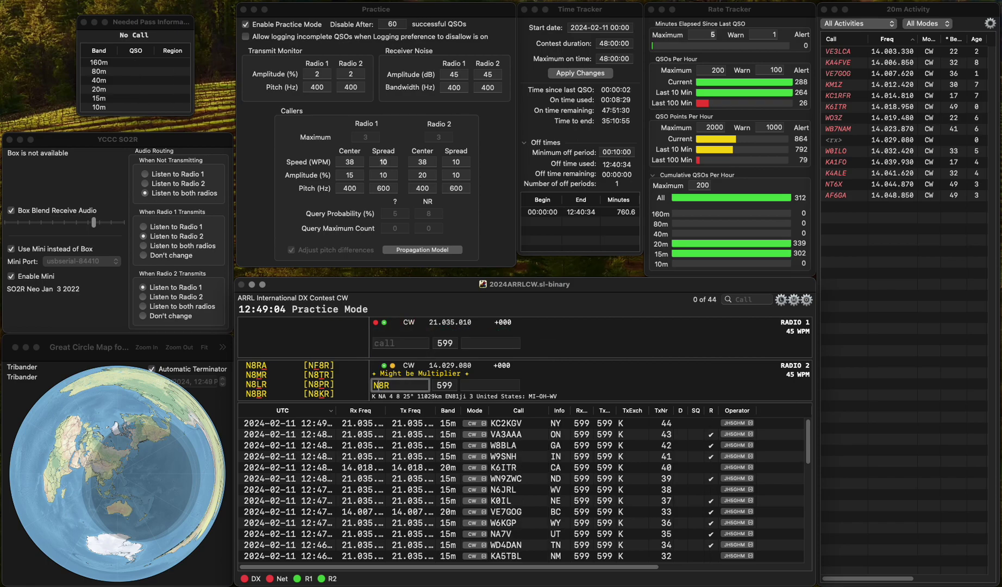
Enter the partial call K2 on Radio 1, then correct the Radio 2 call to NJ9R and answer that station
{"action": "key", "text": "Up"}
{"action": "type", "text": "K2"}
{"action": "key", "text": "Down"}
{"action": "key", "text": "Left"}
{"action": "key", "text": "Left"}
{"action": "type", "text": "W"}
{"action": "key", "text": "BackSpace"}
{"action": "type", "text": "J"}
{"action": "key", "text": "Delete"}
{"action": "type", "text": "9"}
{"action": "key", "text": "Up"}
{"action": "key", "text": "Return"}
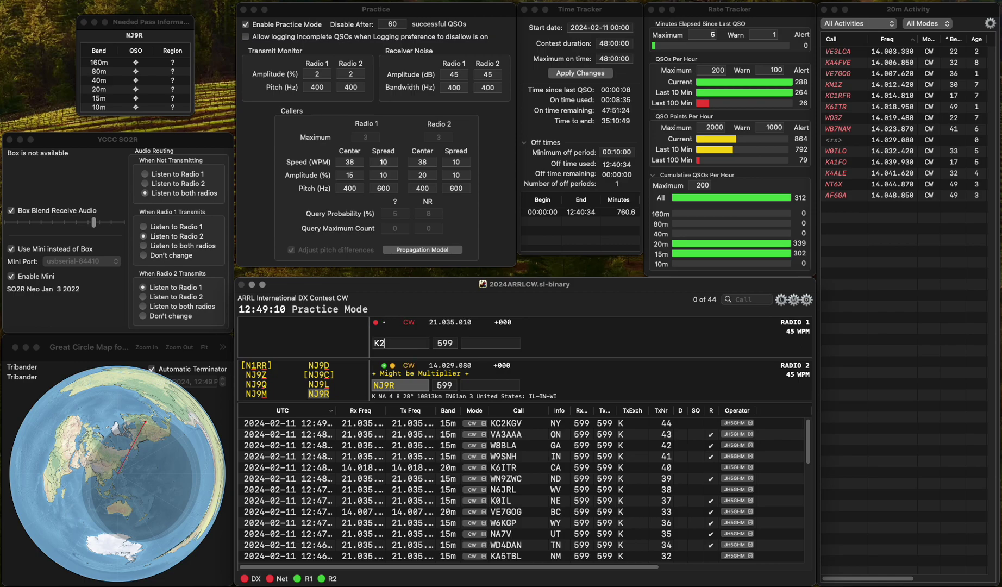
Complete the Radio 1 call as K2PUT and answer the station
{"action": "type", "text": "PVT"}
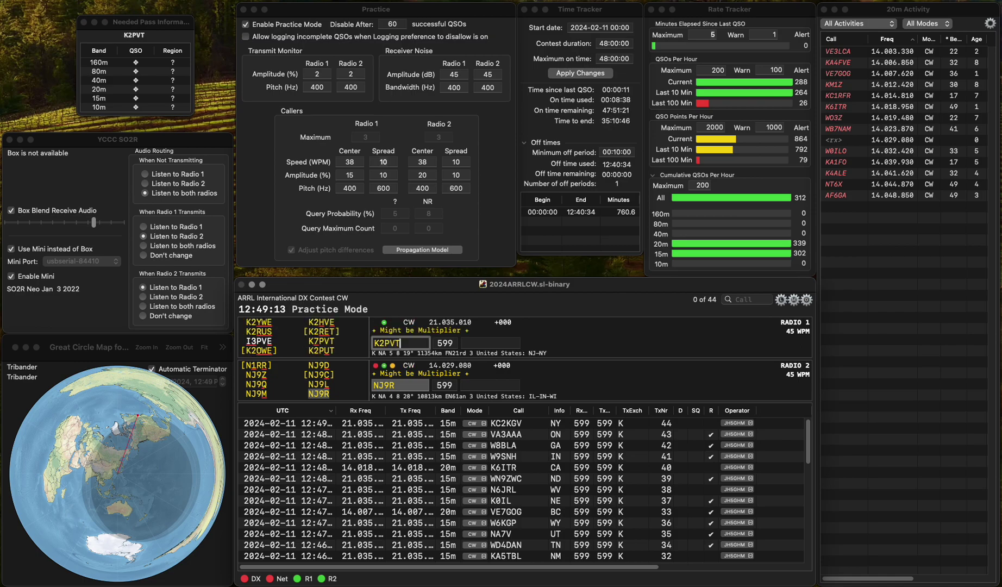
{"action": "key", "text": "Left"}
{"action": "key", "text": "BackSpace"}
{"action": "type", "text": "U"}
{"action": "key", "text": "Return"}
{"action": "type", "text": "WI"}
{"action": "key", "text": "Return"}
{"action": "key", "text": "Return"}
{"action": "type", "text": "NJ"}
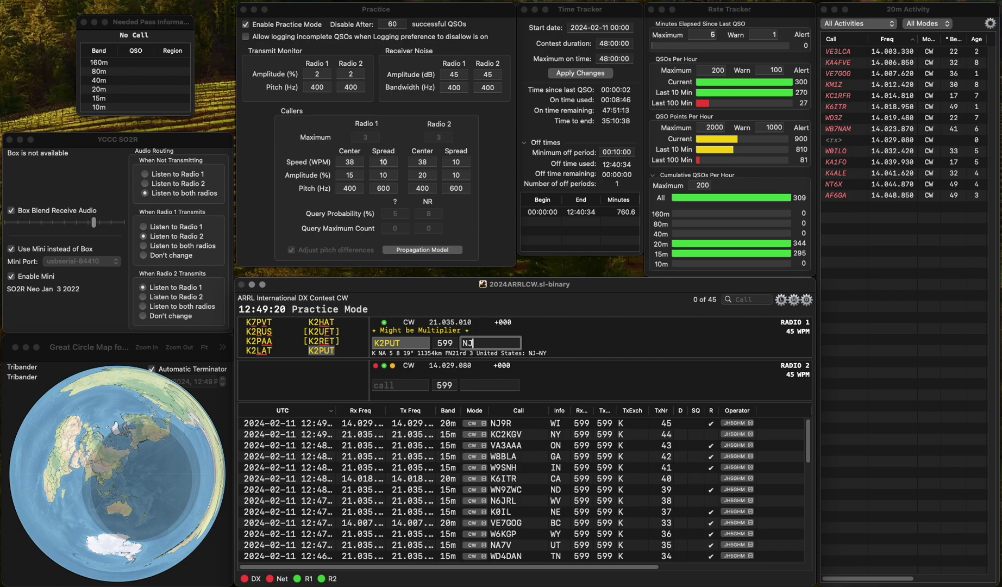
{"action": "key", "text": "Return"}
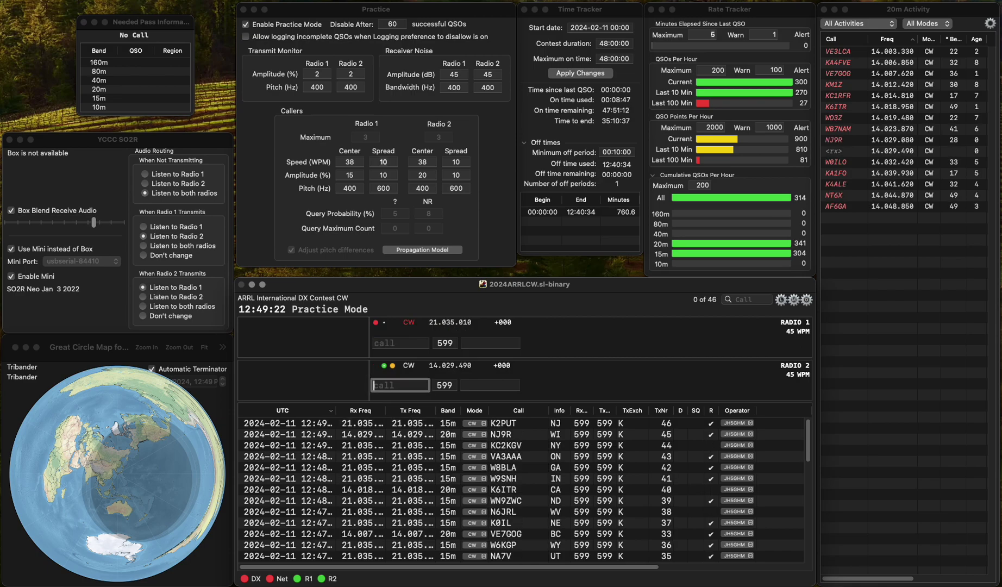
{"action": "left_click", "coordinate": [400, 343]}
{"action": "type", "text": "N"}
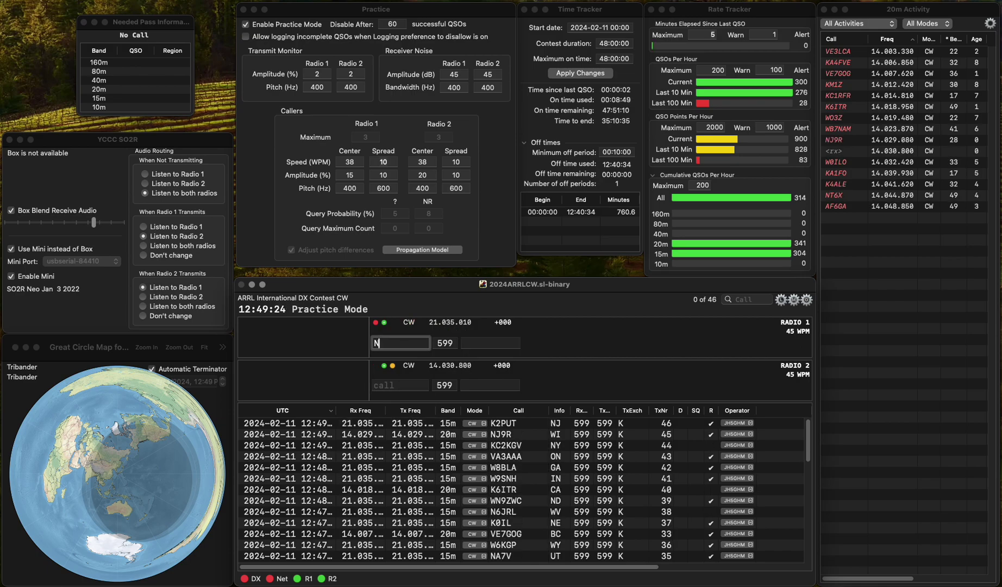
{"action": "type", "text": "8BE"}
{"action": "key", "text": "Return"}
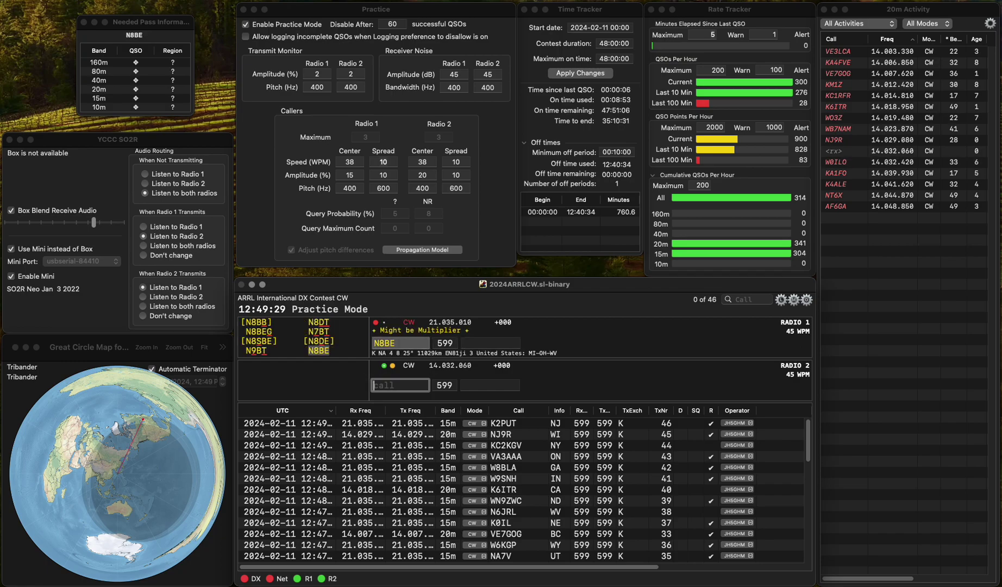
{"action": "key", "text": "Up"}
{"action": "key", "text": "space"}
{"action": "key", "text": "space"}
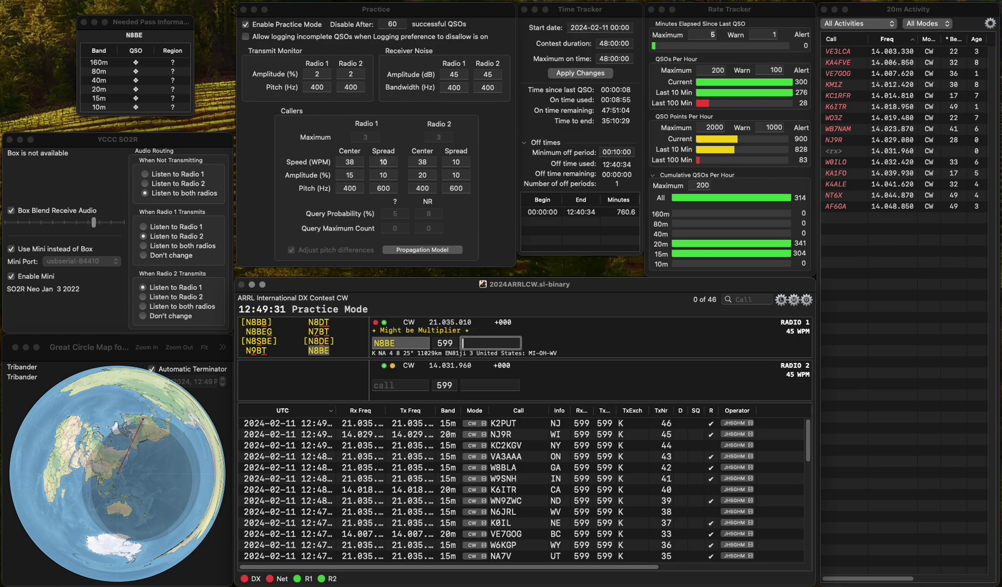
{"action": "key", "text": "space"}
{"action": "key", "text": "BackSpace"}
{"action": "key", "text": "BackSpace"}
{"action": "type", "text": "DE"}
{"action": "key", "text": "Return"}
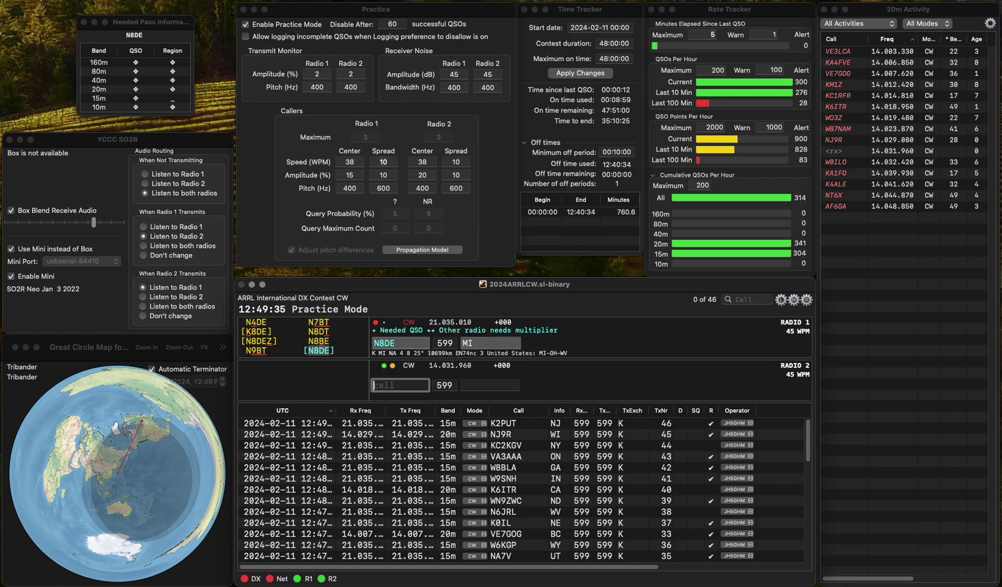
{"action": "type", "text": "WI9P"}
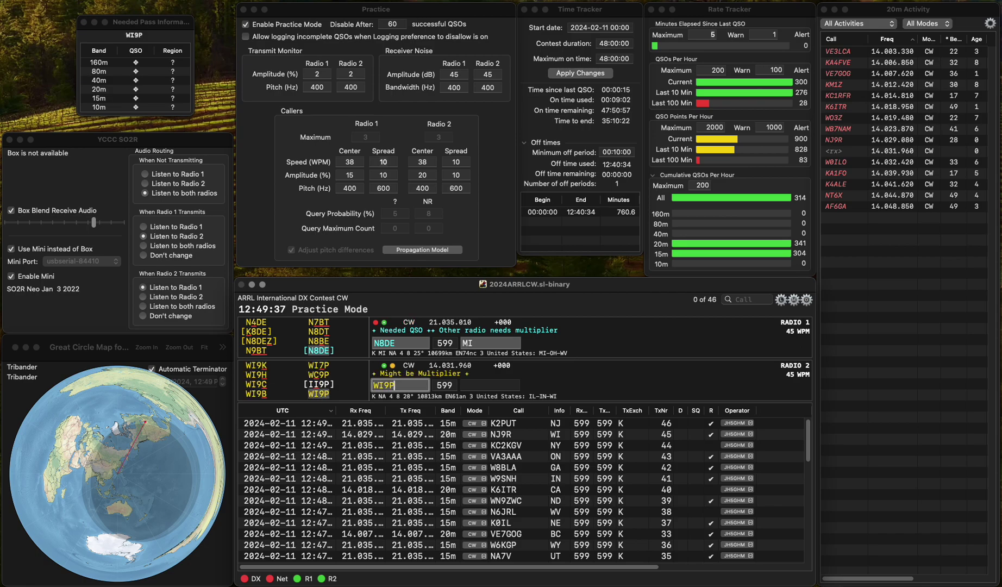
{"action": "key", "text": "Return"}
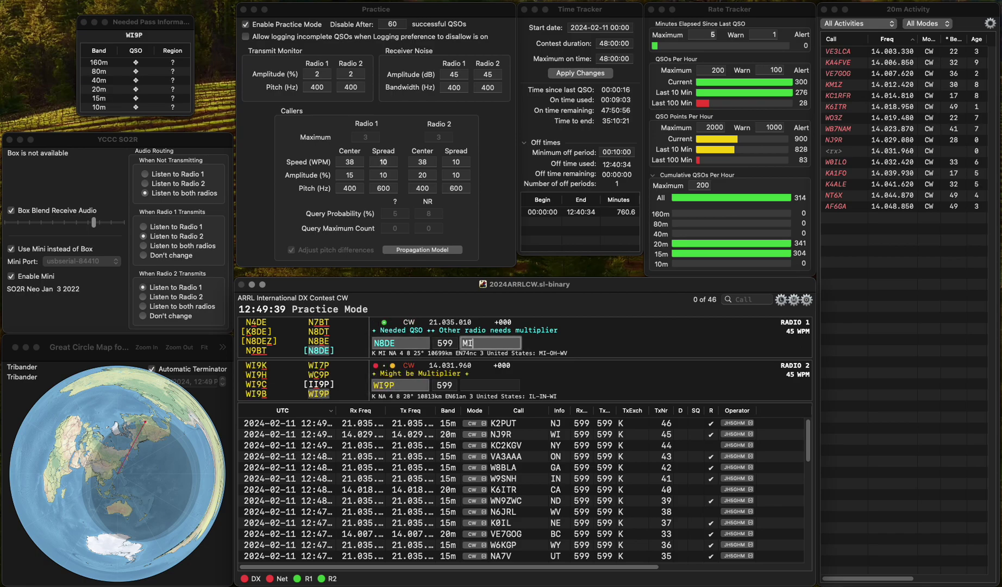
{"action": "key", "text": "Return"}
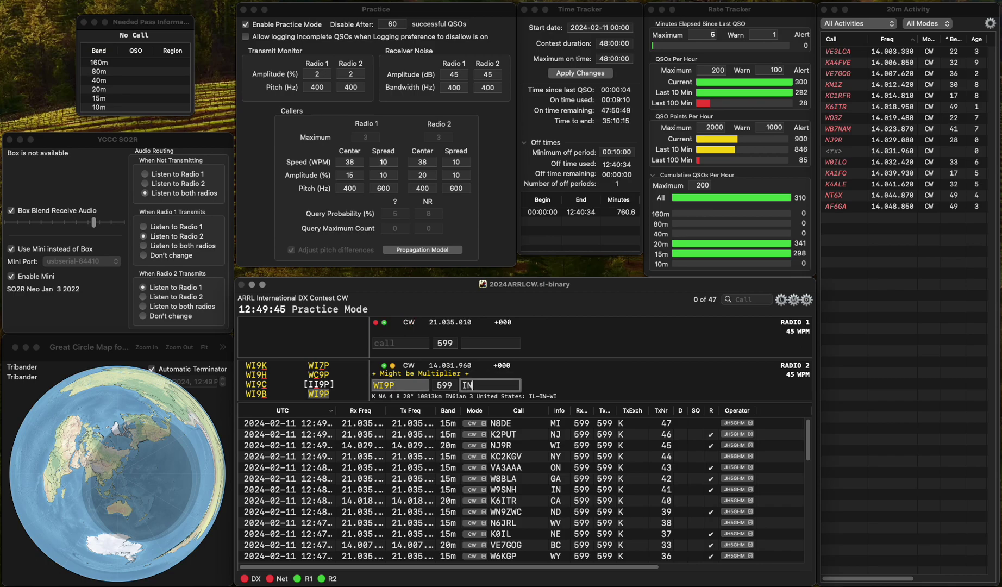
{"action": "key", "text": "Return"}
{"action": "type", "text": "KS6"}
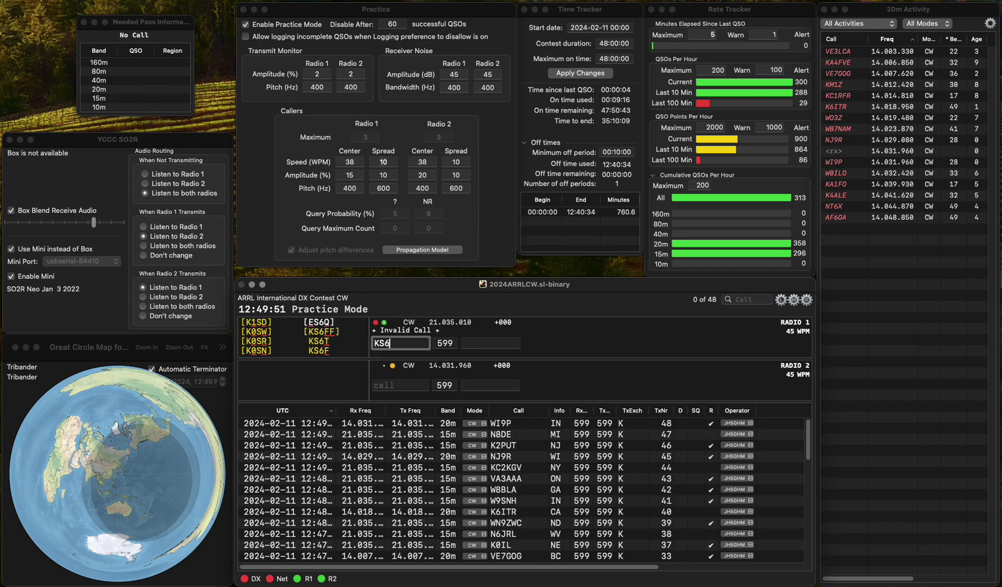
{"action": "type", "text": "3P"}
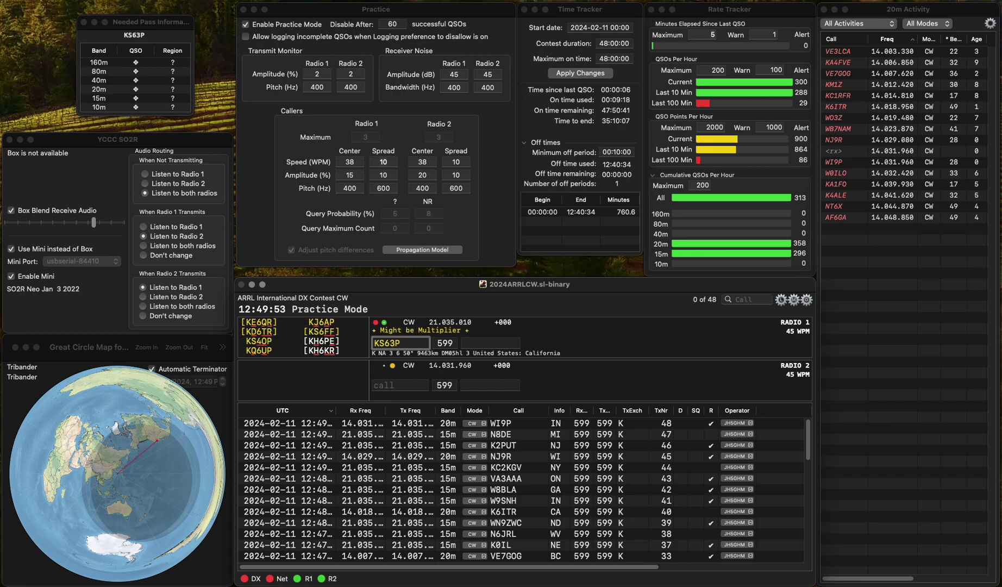
{"action": "key", "text": "Escape"}
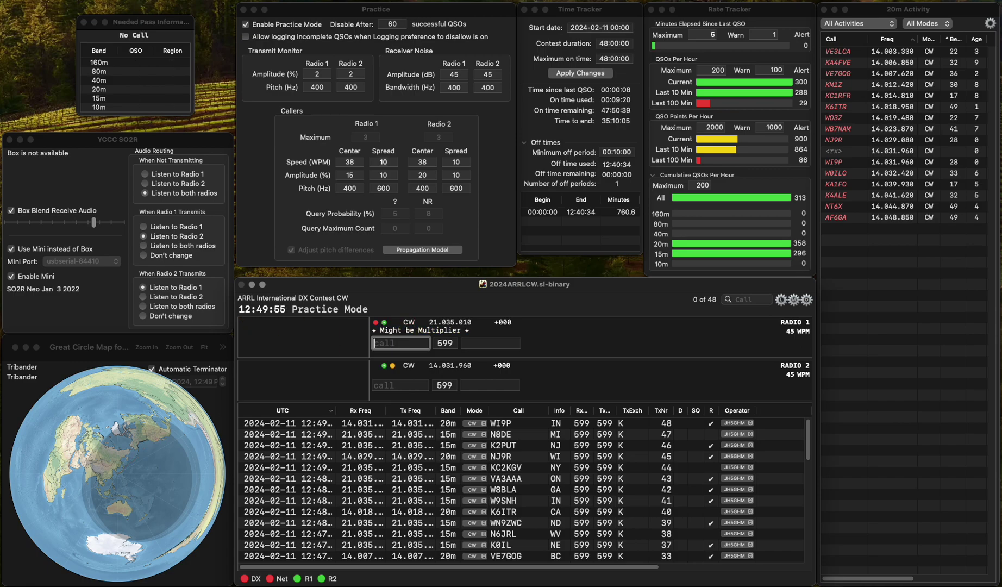
Enter KB3PSN on Radio 1 and log the contact with DE as the received exchange
{"action": "type", "text": "KB3"}
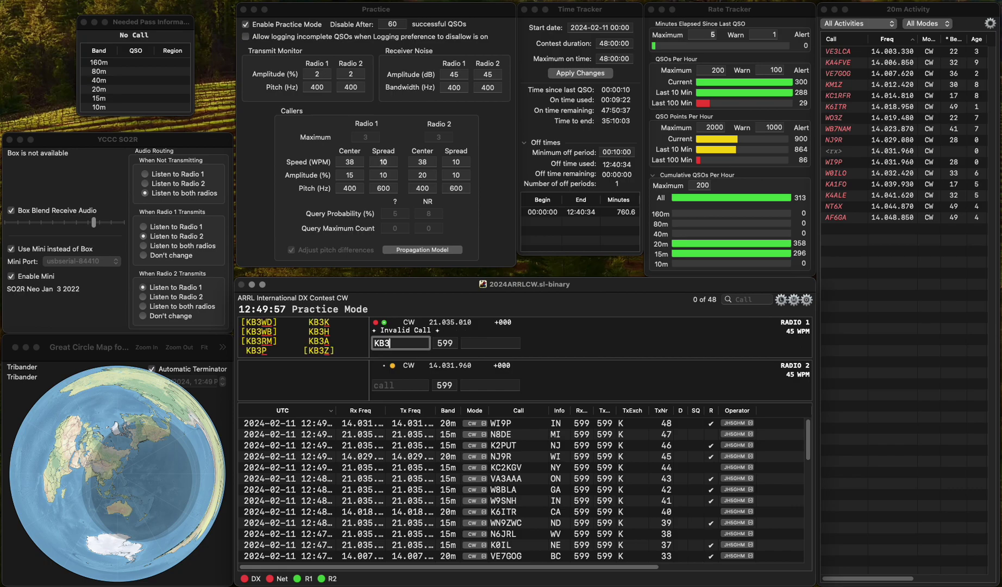
{"action": "type", "text": "PSN"}
{"action": "key", "text": "Return"}
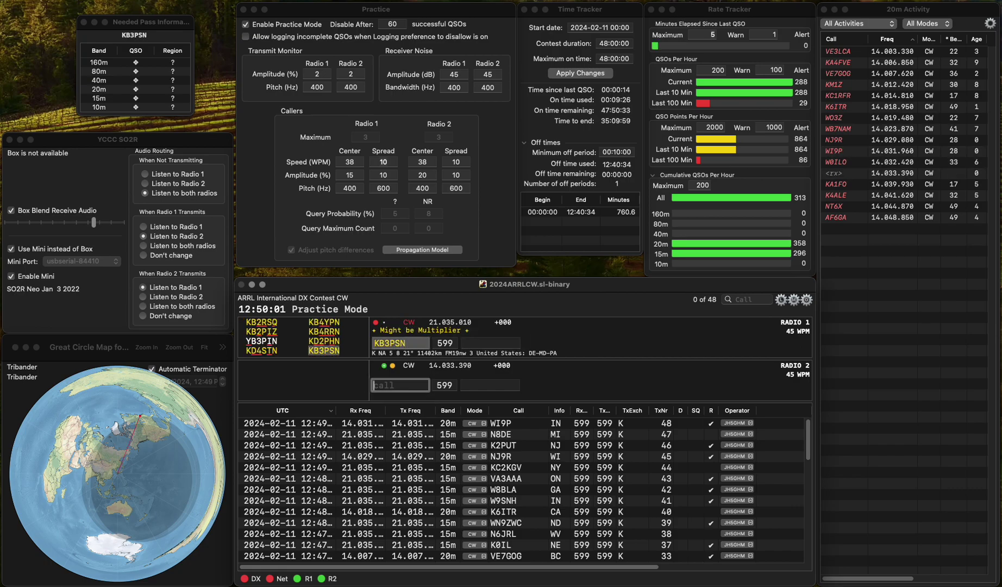
{"action": "key", "text": "Up"}
{"action": "key", "text": "space"}
{"action": "key", "text": "space"}
{"action": "type", "text": "DE"}
{"action": "key", "text": "Return"}
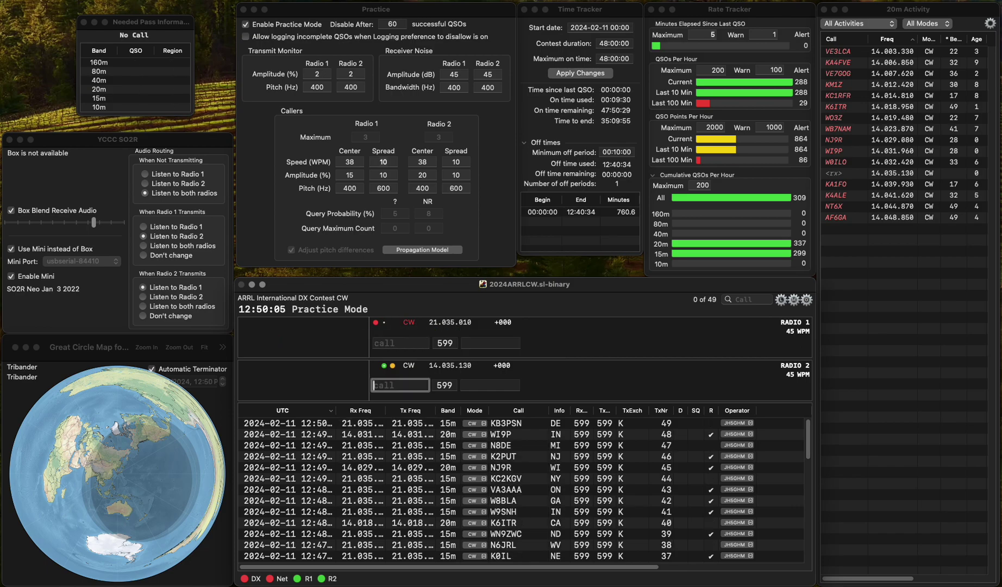
{"action": "key", "text": "Up"}
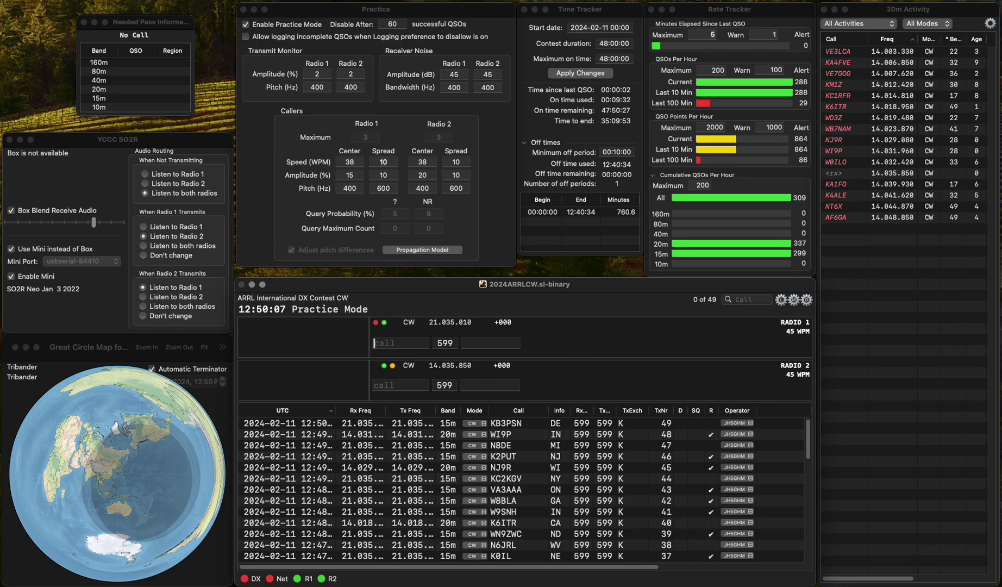
{"action": "type", "text": "K5YZW"}
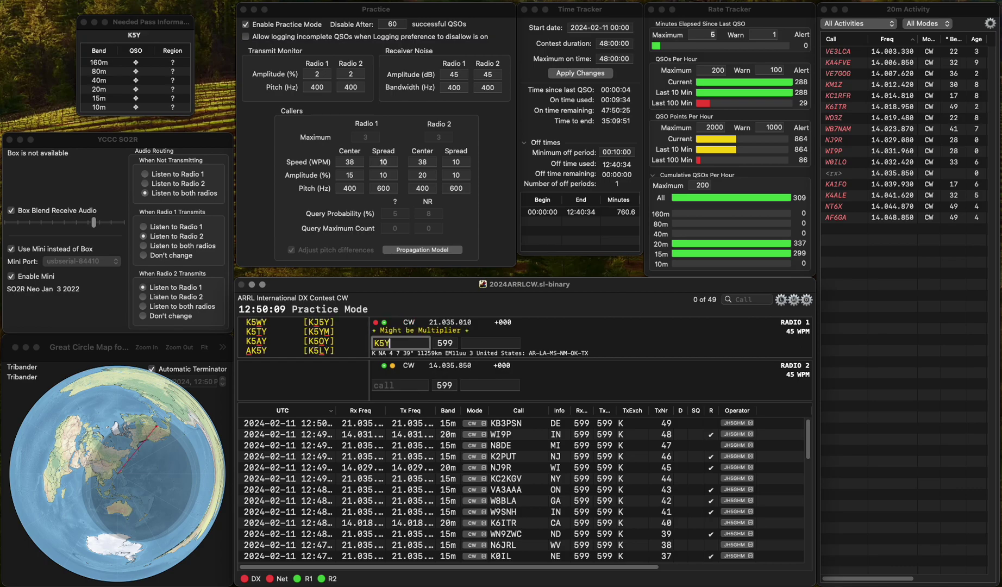
{"action": "key", "text": "Return"}
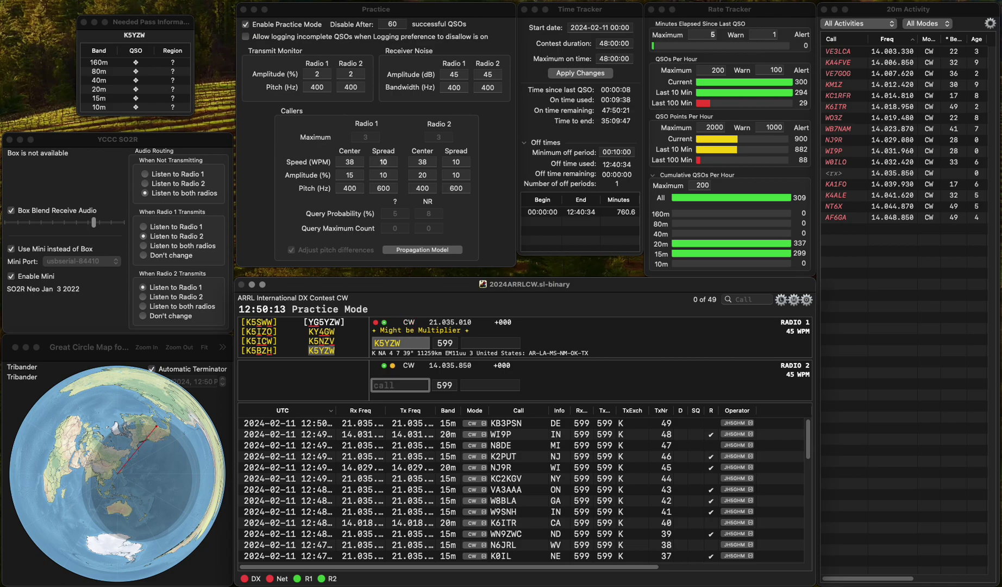
{"action": "key", "text": "Up"}
{"action": "type", "text": "O"}
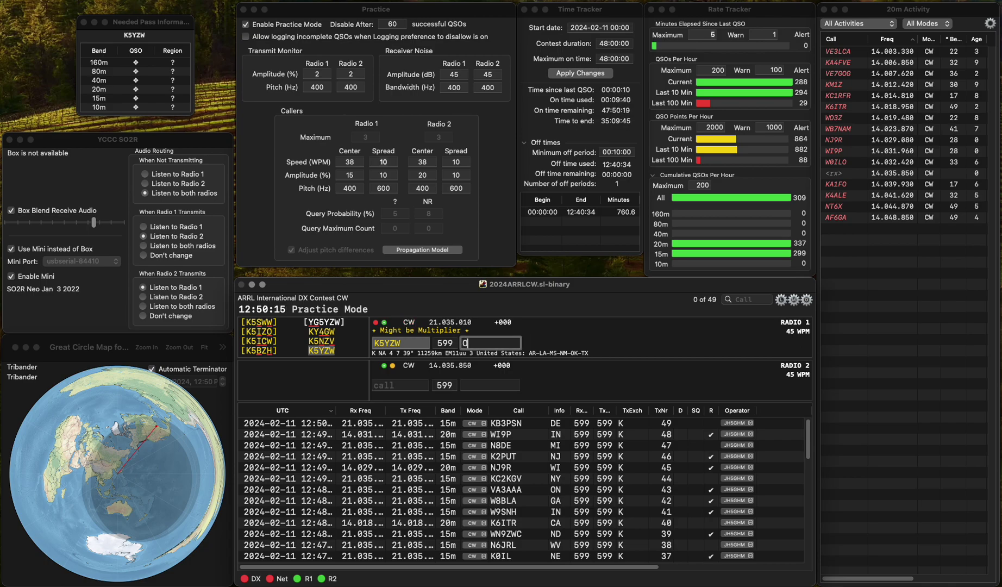
{"action": "type", "text": "K"}
{"action": "key", "text": "Return"}
{"action": "type", "text": "J1MK"}
{"action": "type", "text": "W"}
{"action": "key", "text": "Return"}
{"action": "type", "text": "K5CM"}
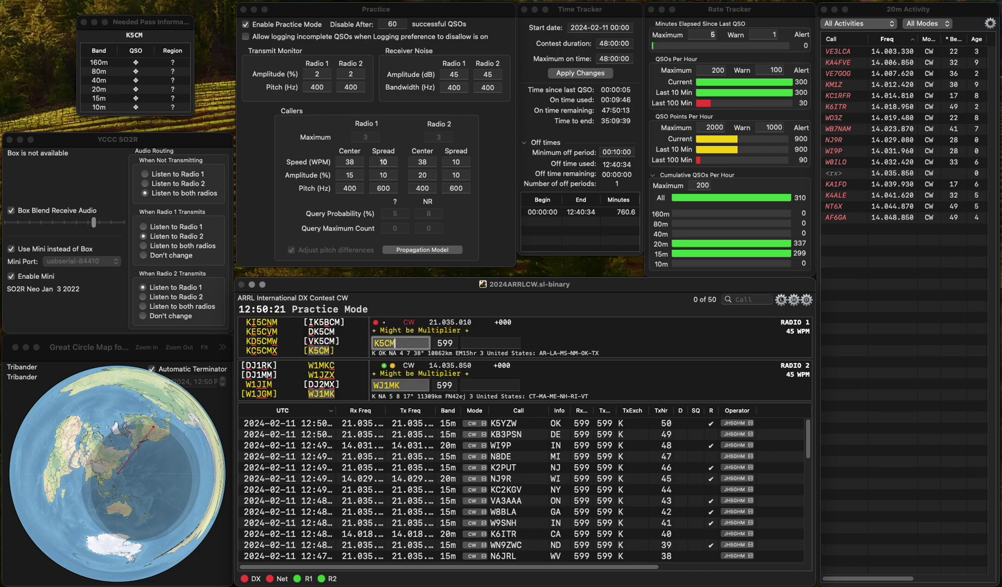
{"action": "key", "text": "Return"}
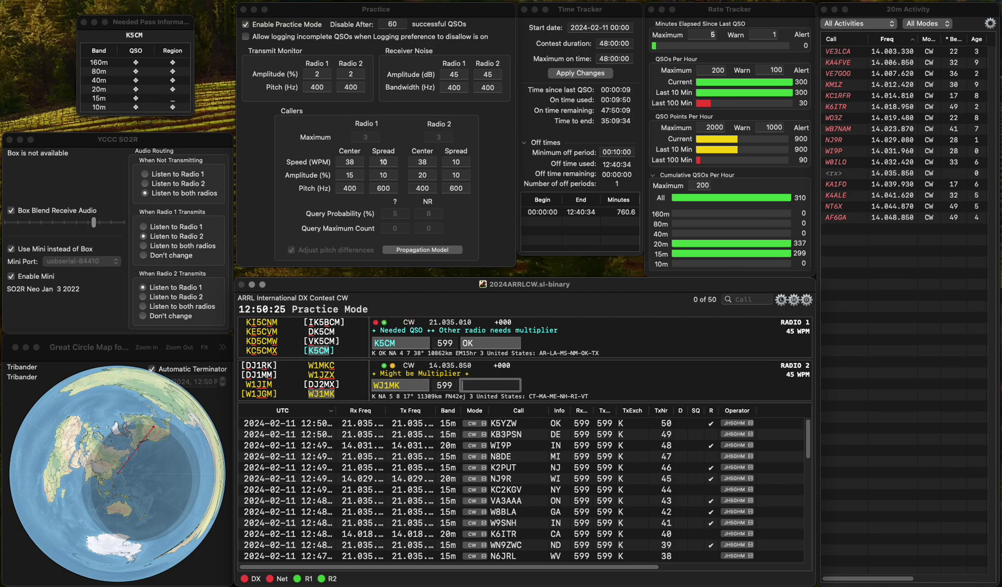
{"action": "type", "text": "H"}
{"action": "key", "text": "Return"}
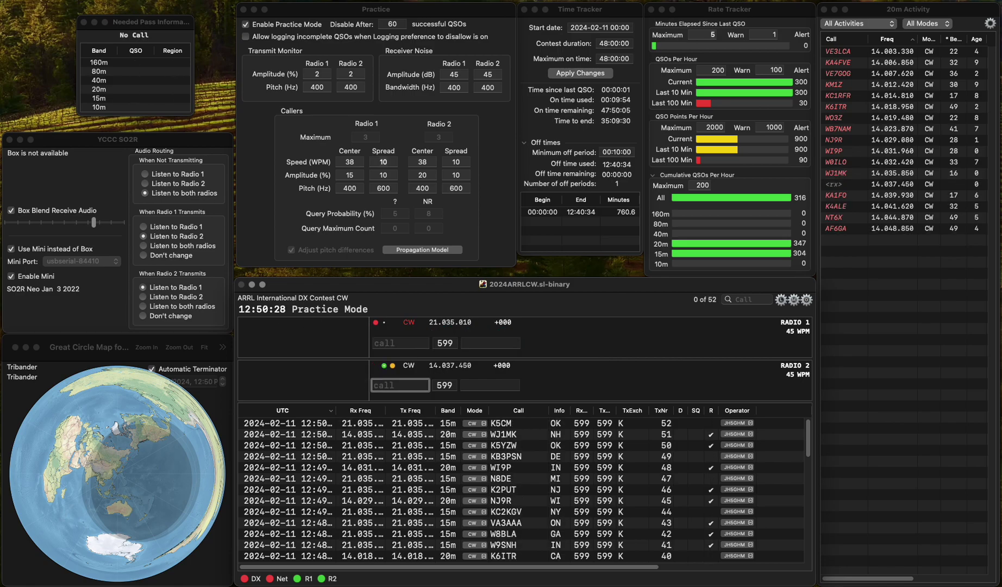
{"action": "left_click", "coordinate": [400, 343]}
{"action": "type", "text": "K"}
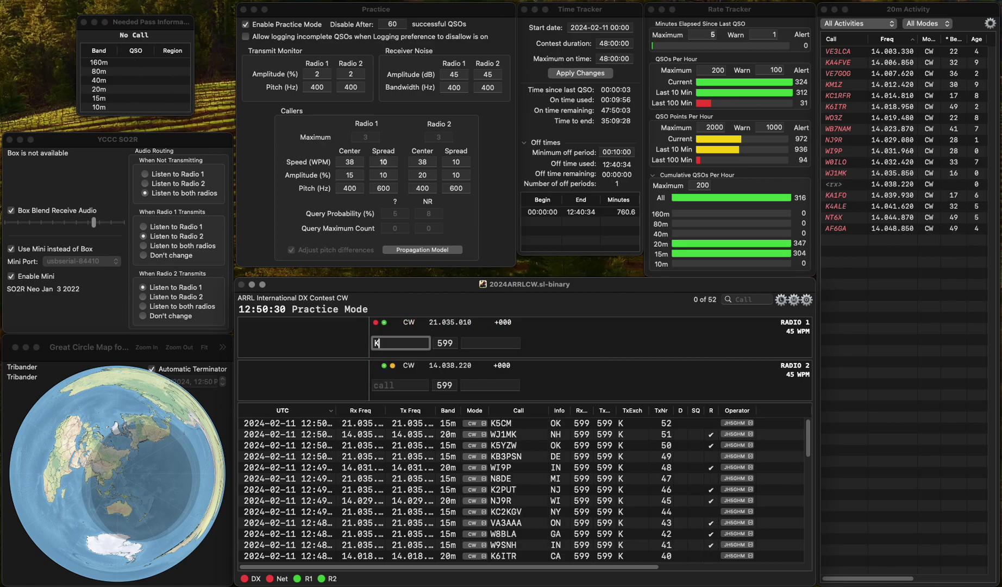
{"action": "type", "text": "D4ULD"}
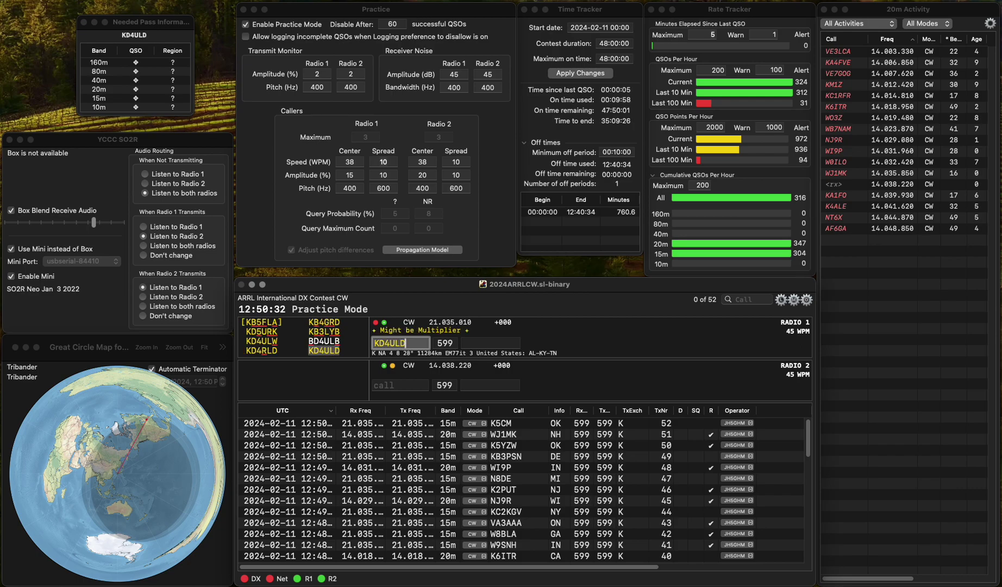
{"action": "key", "text": "Return"}
{"action": "key", "text": "Down"}
{"action": "key", "text": "Up"}
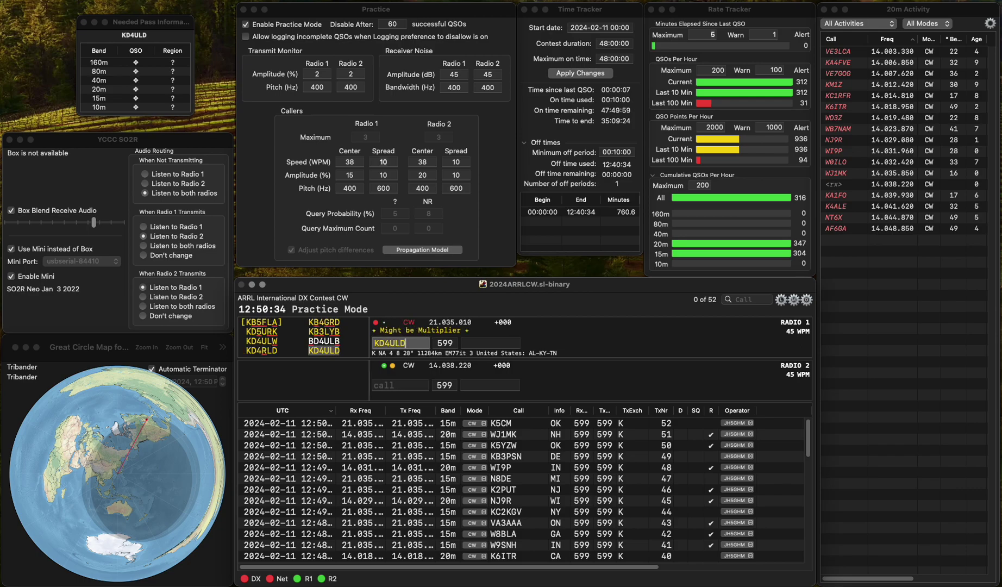
{"action": "left_click", "coordinate": [490, 343]}
{"action": "key", "text": "Down"}
{"action": "key", "text": "Up"}
{"action": "key", "text": "Down"}
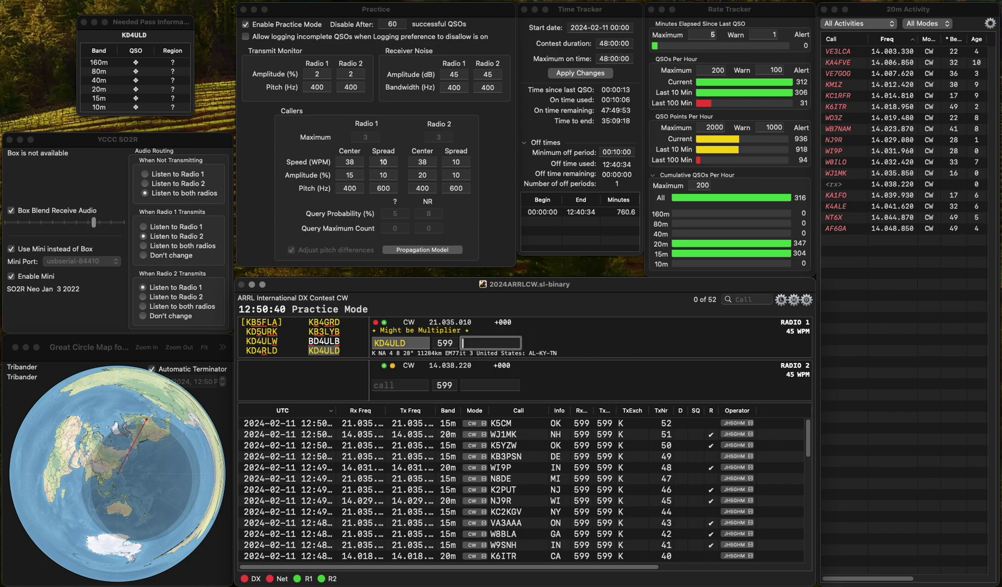
{"action": "type", "text": "N"}
{"action": "key", "text": "Return"}
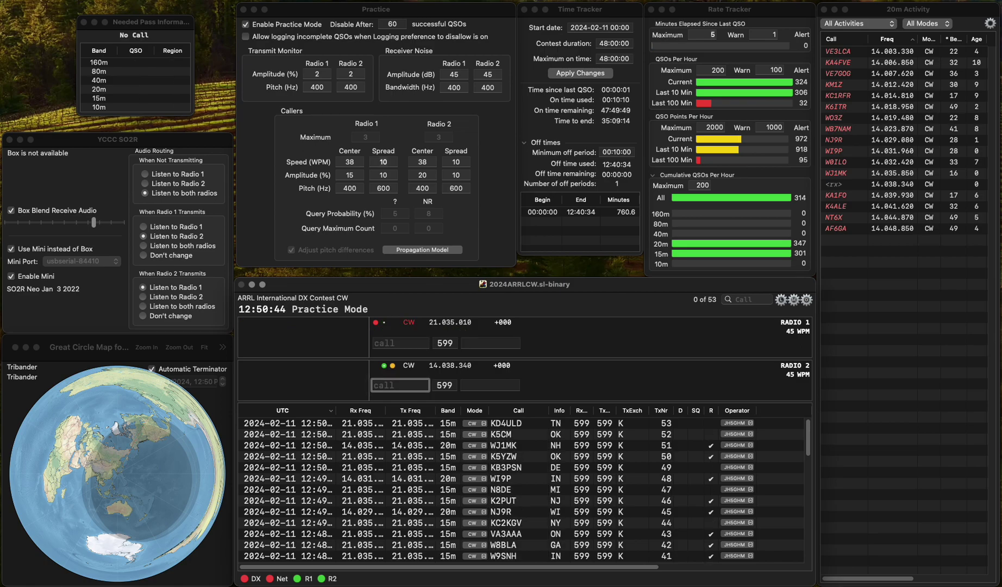
Answer N5OE on Radio 1 and NF5T on Radio 2, and log them with TX and LA respectively
{"action": "left_click", "coordinate": [401, 343]}
{"action": "type", "text": "N5OE"}
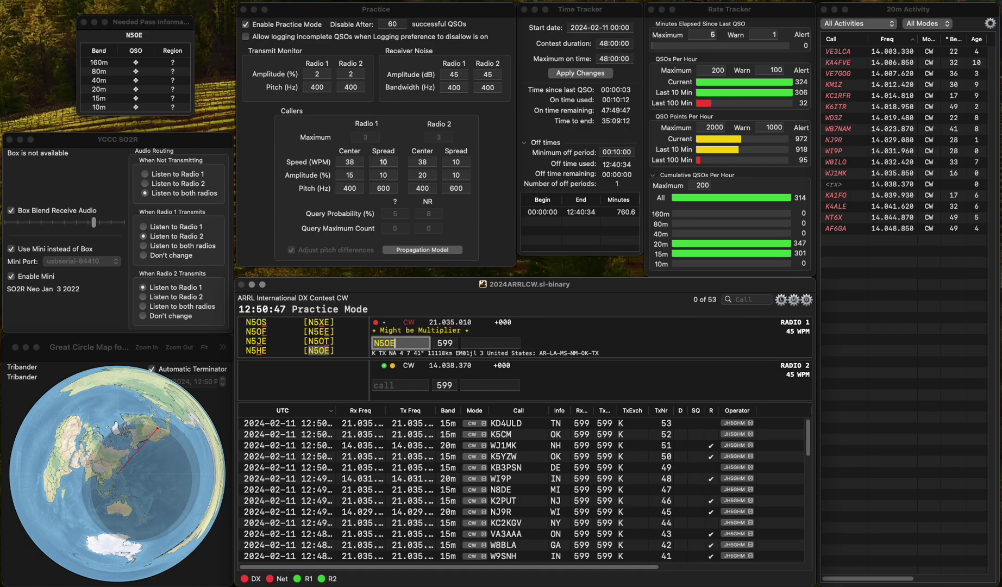
{"action": "key", "text": "Return"}
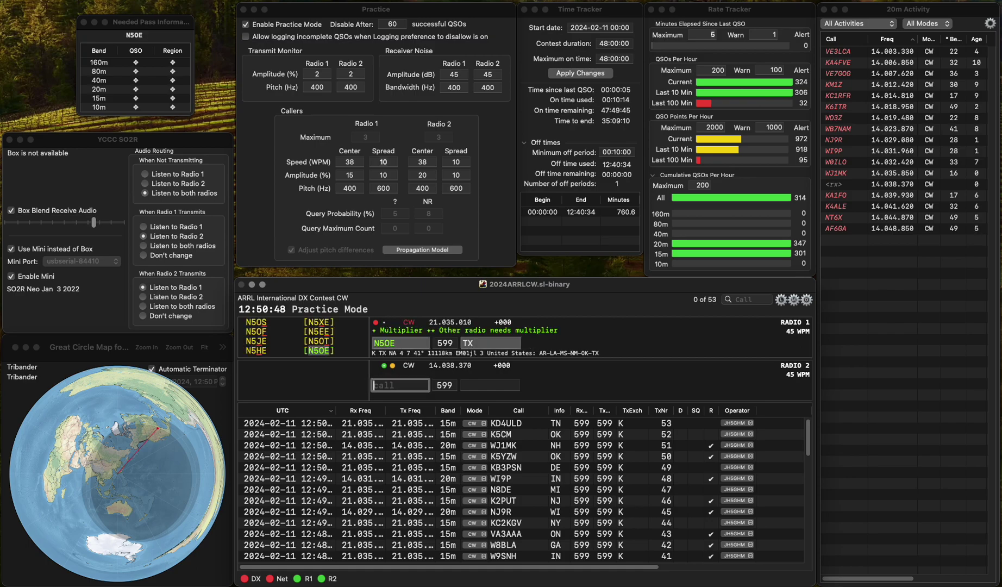
{"action": "type", "text": "NF5T"}
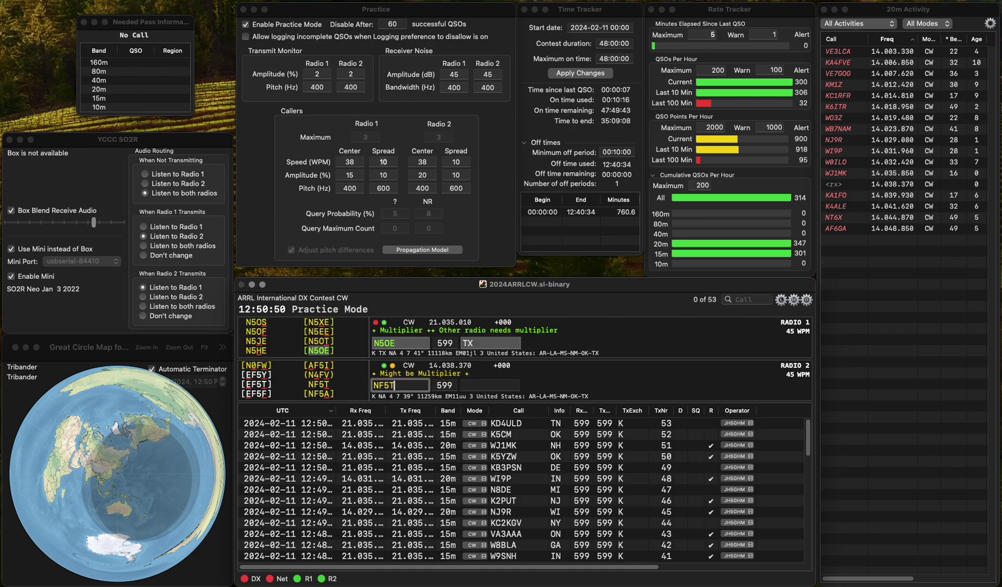
{"action": "key", "text": "Return"}
{"action": "key", "text": "Return"}
{"action": "key", "text": "space"}
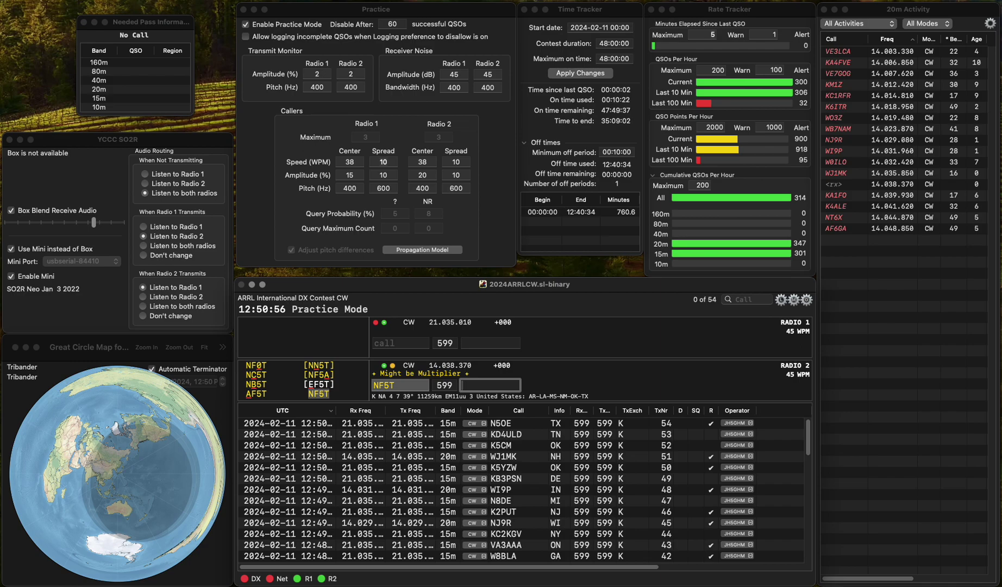
{"action": "type", "text": "LA"}
{"action": "key", "text": "Return"}
Enter W0WLA on Radio 1, answer the station and log the contact with KS as the received exchange
{"action": "type", "text": "W"}
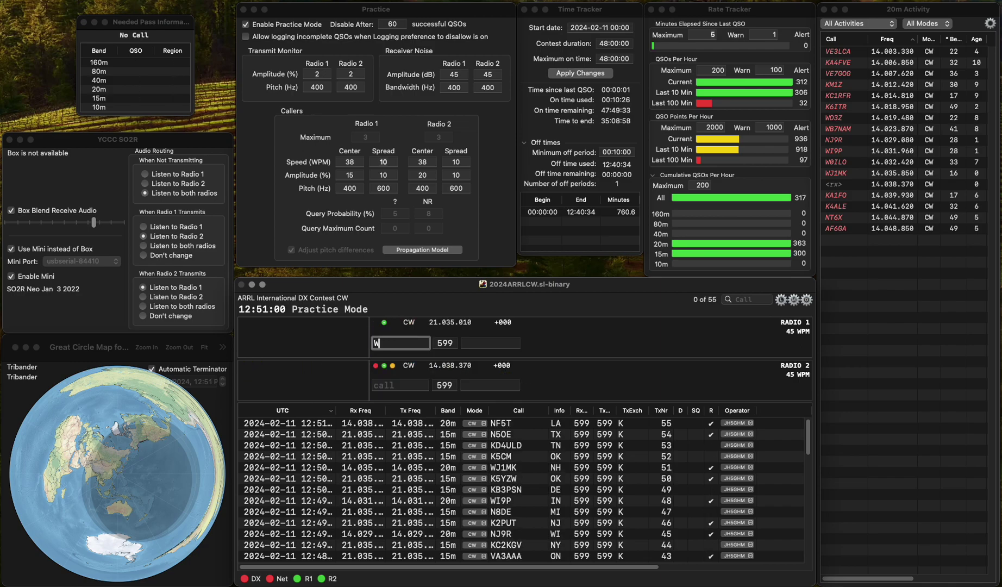
{"action": "type", "text": "0WLA"}
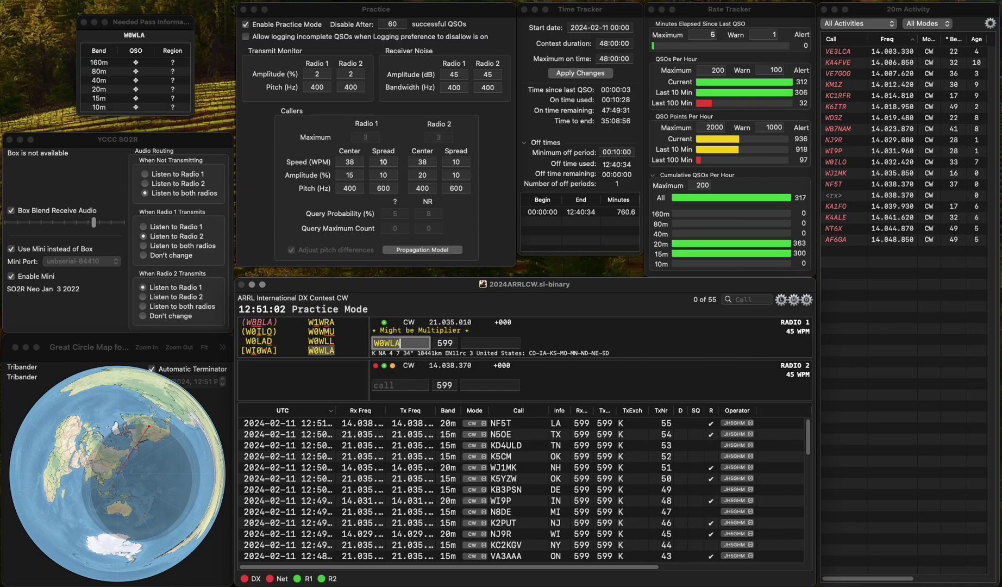
{"action": "key", "text": "Return"}
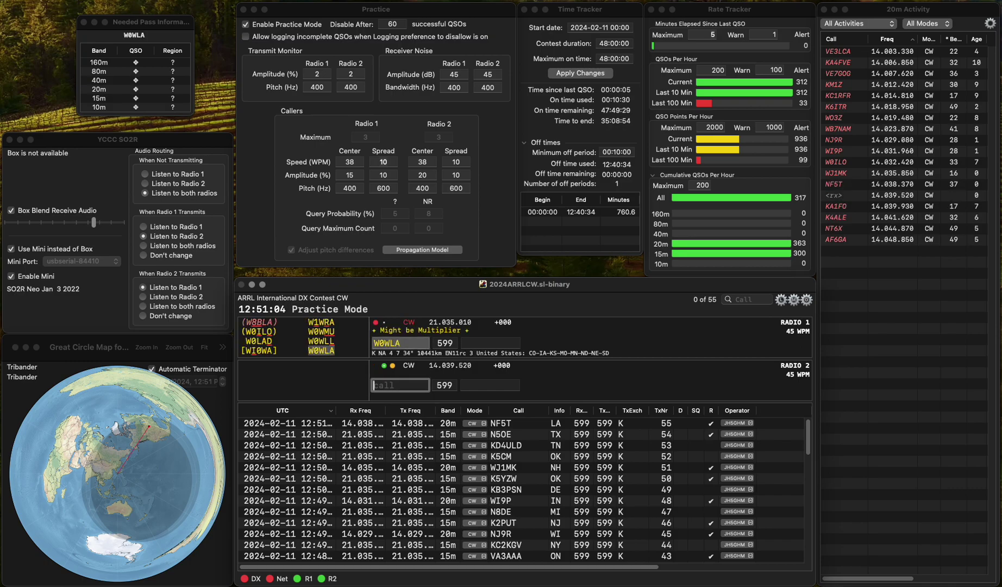
{"action": "key", "text": "Up"}
{"action": "key", "text": "space"}
{"action": "type", "text": "KS"}
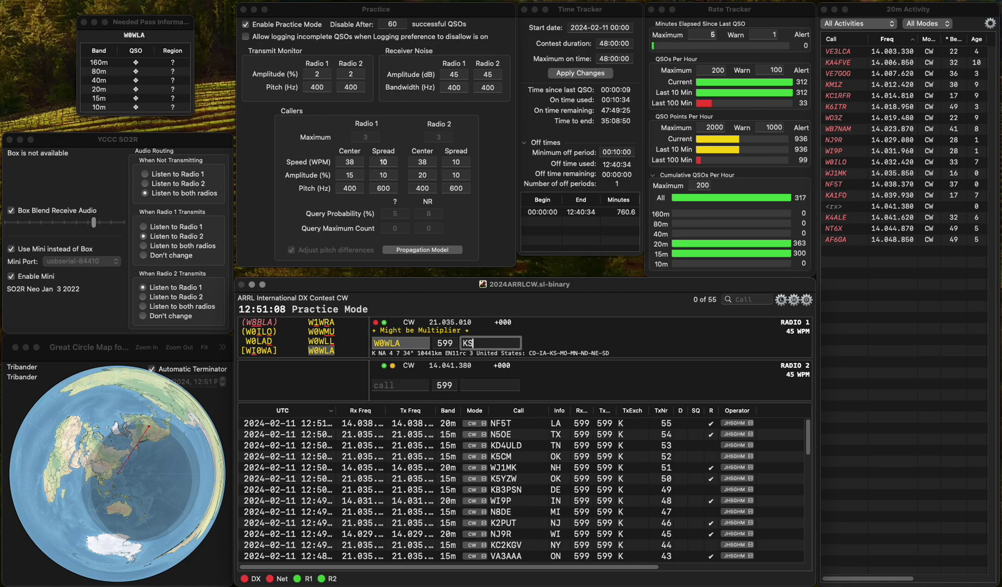
{"action": "key", "text": "Return"}
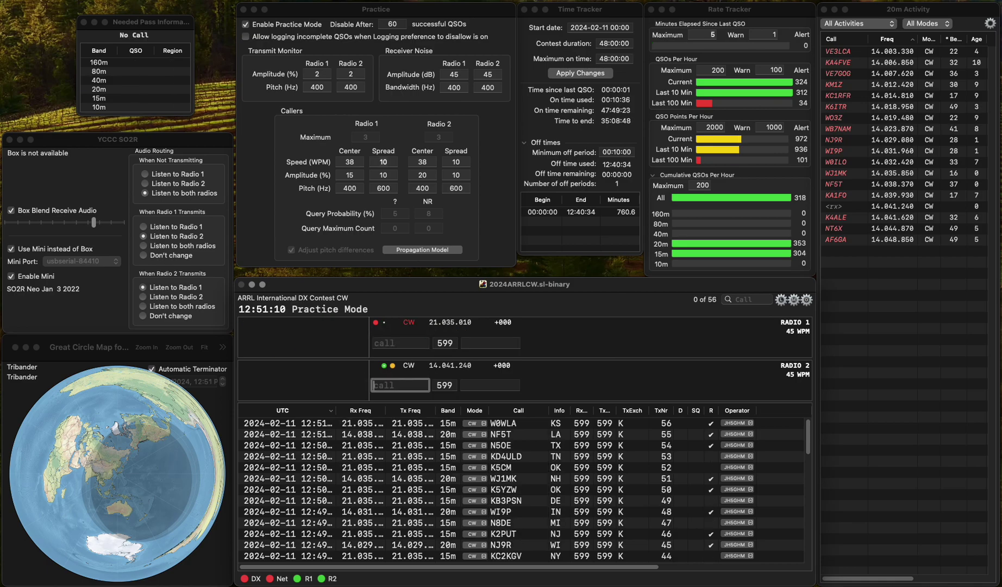
Enter W3BC on Radio 1, answer the station and log the contact with MD as the received exchange
{"action": "key", "text": "Up"}
{"action": "type", "text": "W3"}
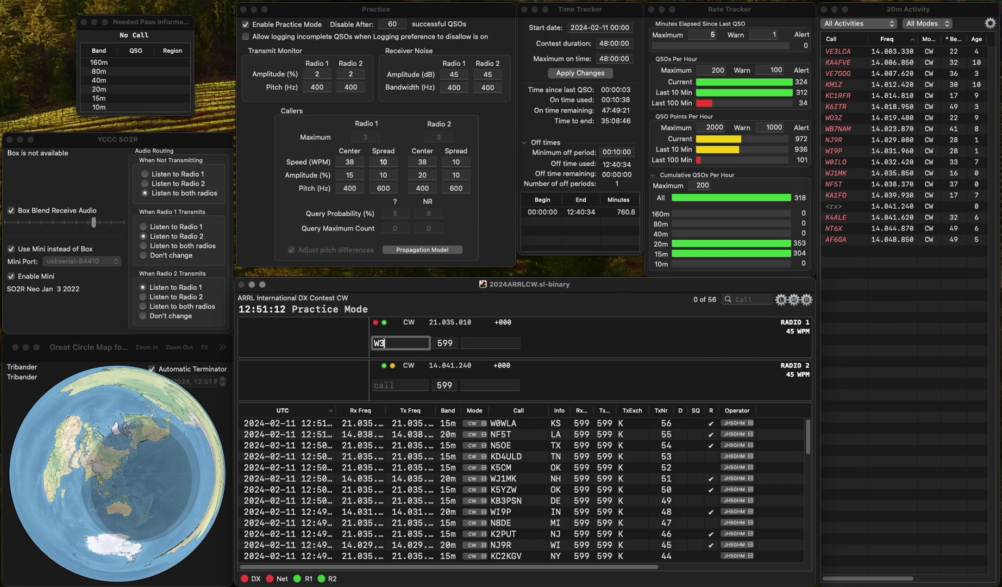
{"action": "type", "text": "BC"}
{"action": "key", "text": "Return"}
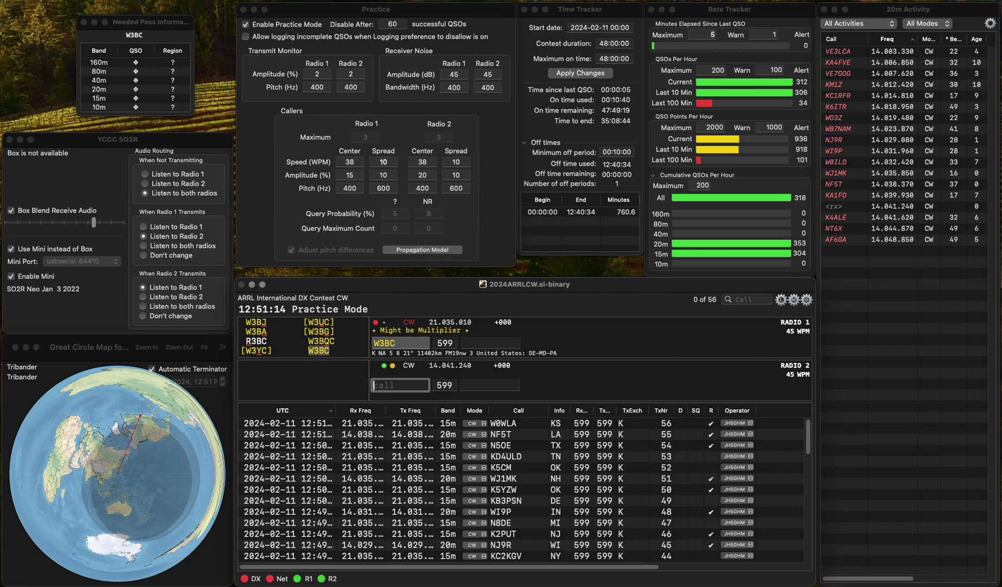
{"action": "key", "text": "Up"}
{"action": "key", "text": "space"}
{"action": "type", "text": "MD"}
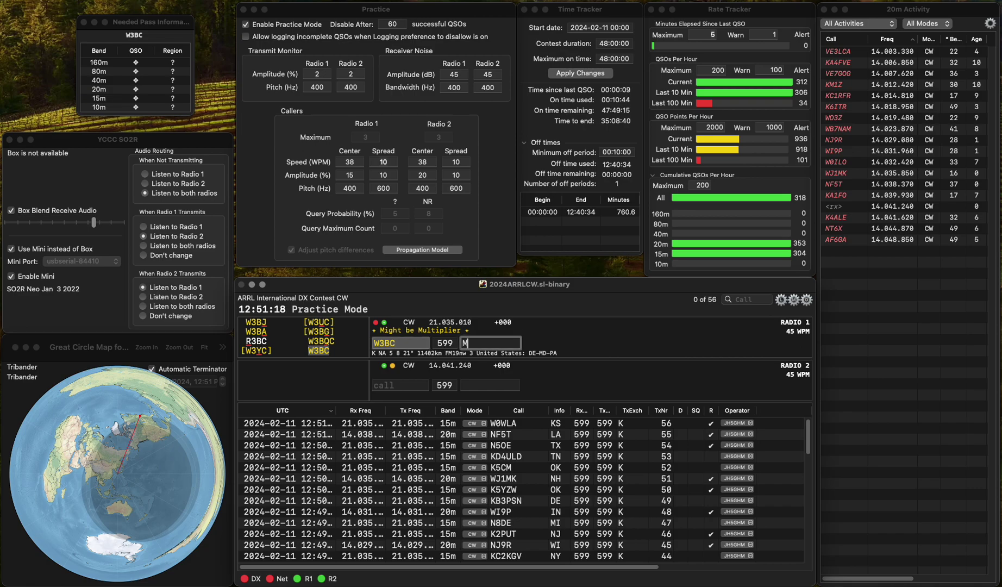
{"action": "key", "text": "Return"}
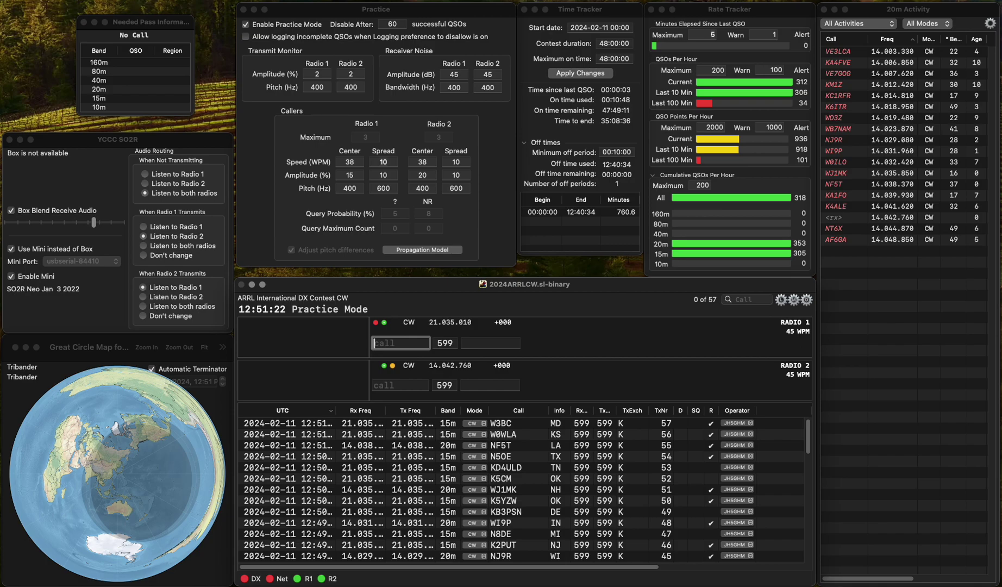
{"action": "type", "text": "8JN"}
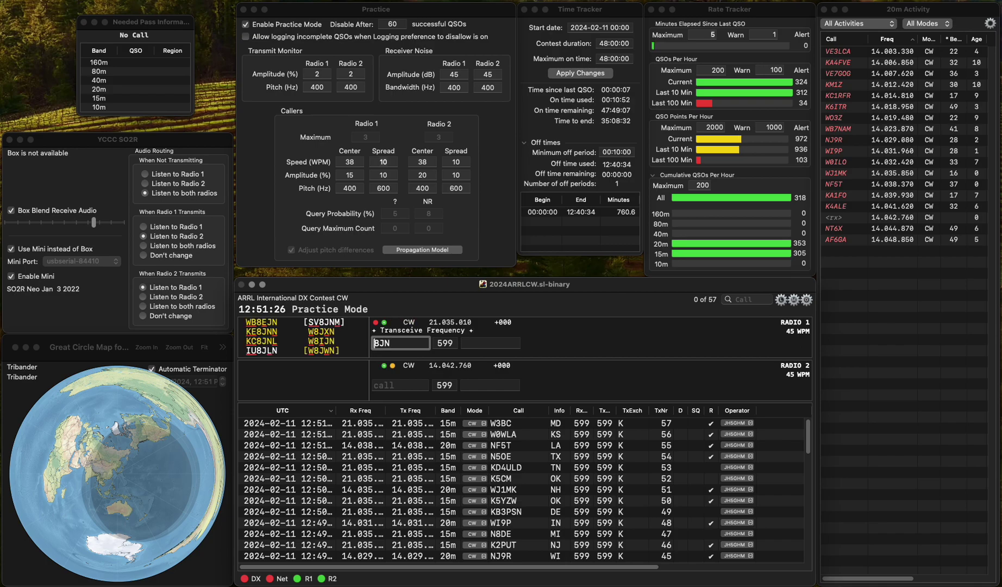
{"action": "type", "text": "W"}
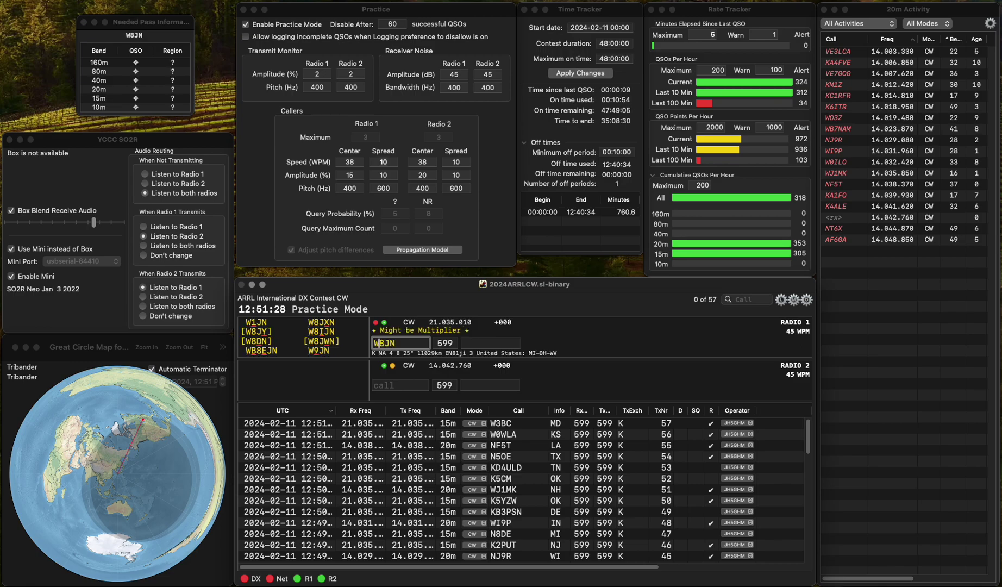
{"action": "type", "text": "I"}
{"action": "key", "text": "Return"}
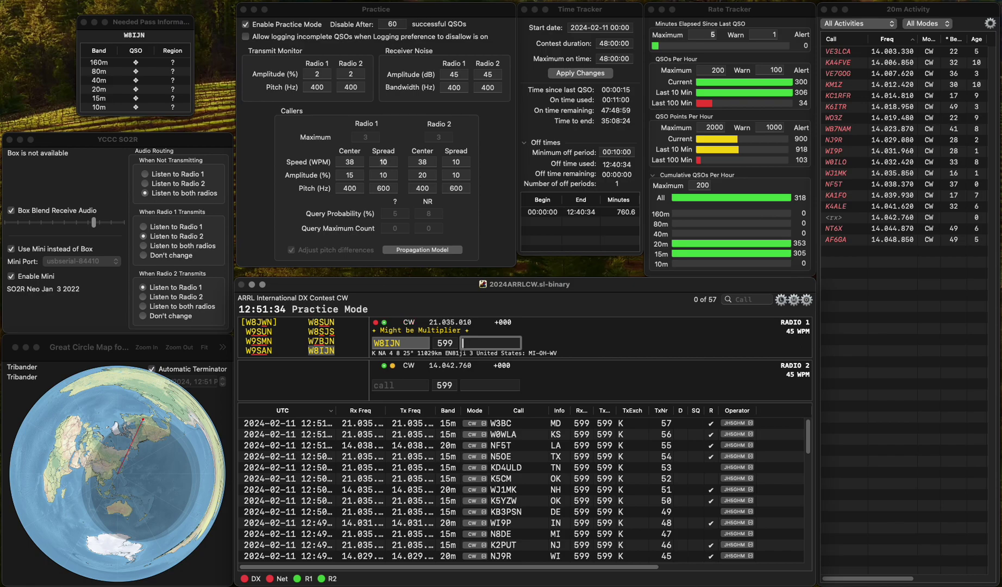
{"action": "key", "text": "Return"}
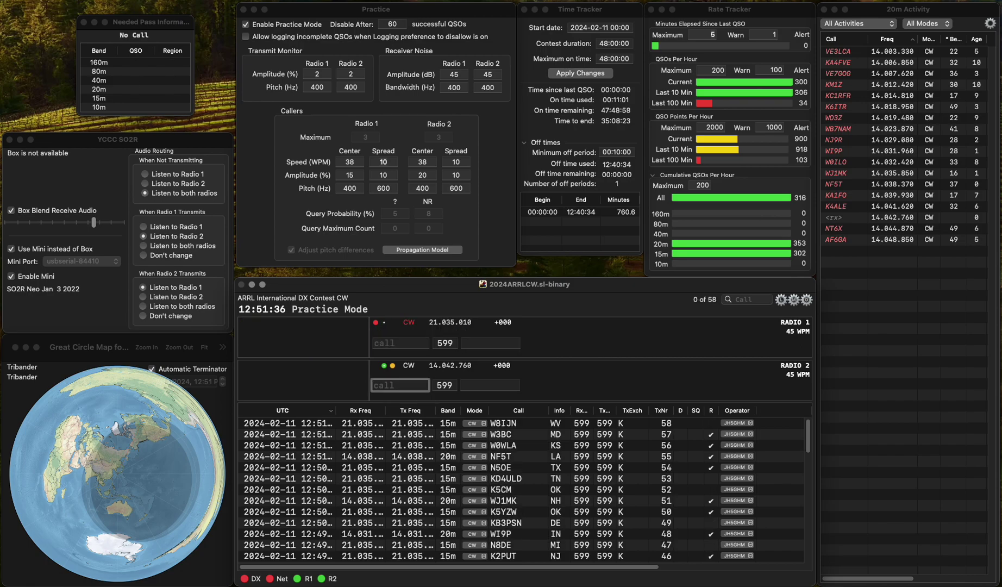
{"action": "type", "text": "W5KV"}
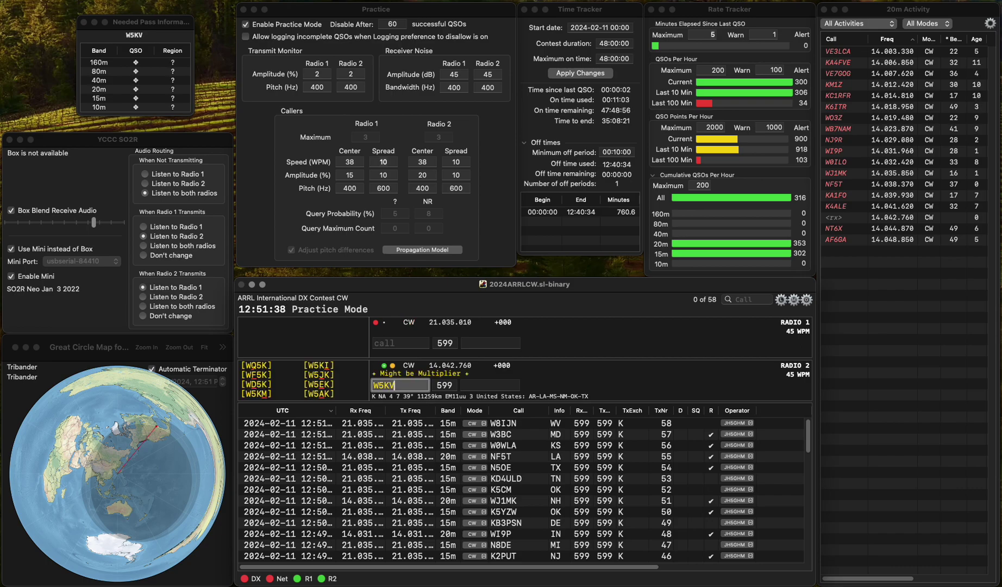
{"action": "key", "text": "Return"}
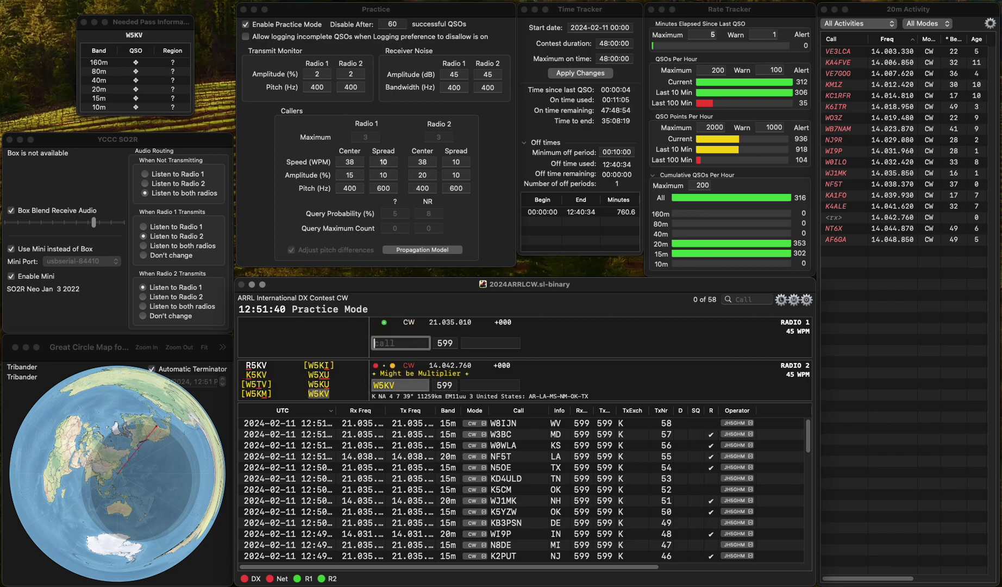
{"action": "type", "text": "9ABR"}
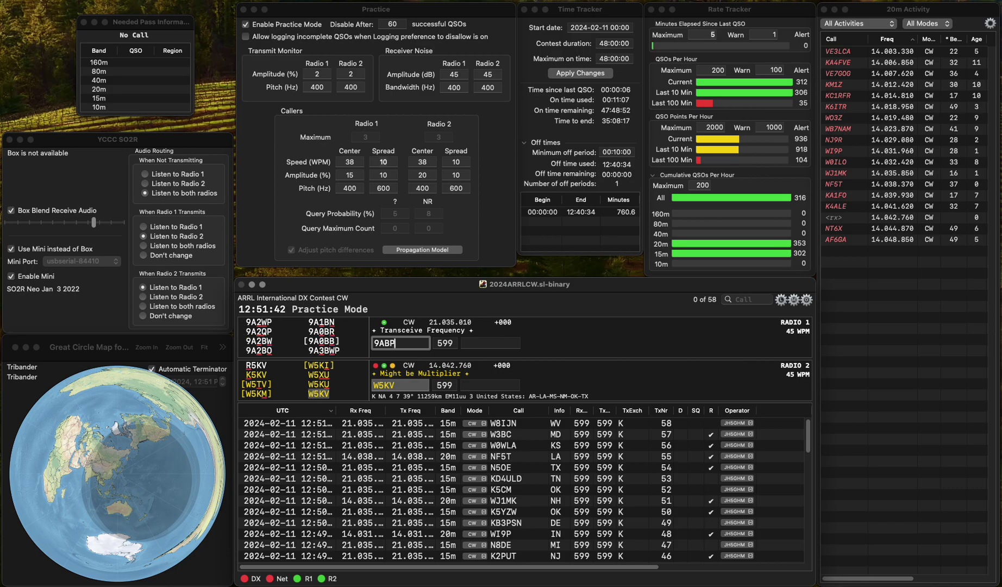
{"action": "type", "text": "K"}
{"action": "key", "text": "Return"}
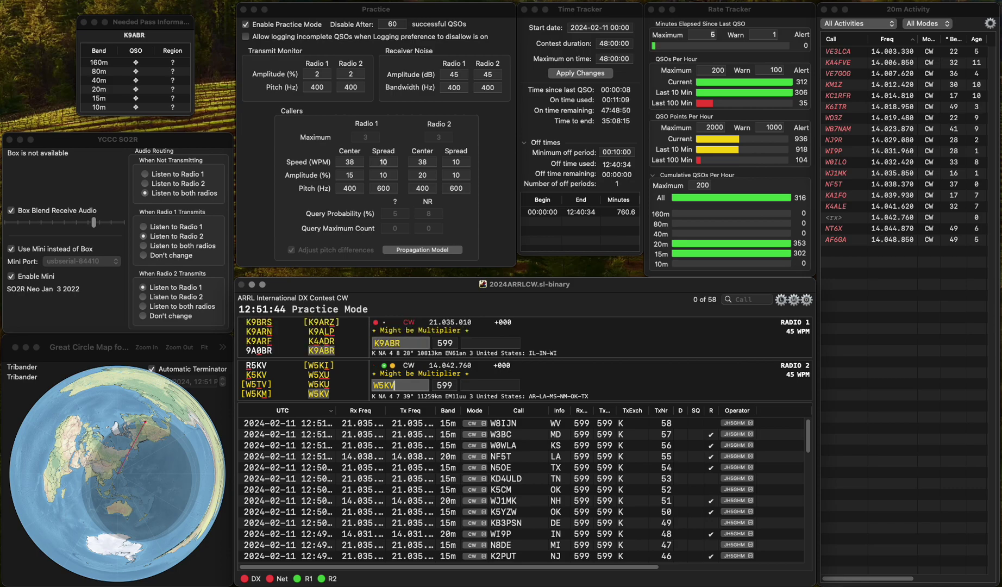
Log W5KV on Radio 2 with MS and K9ABR on Radio 1 with IN as the received exchanges
{"action": "type", "text": "MS"}
{"action": "key", "text": "Return"}
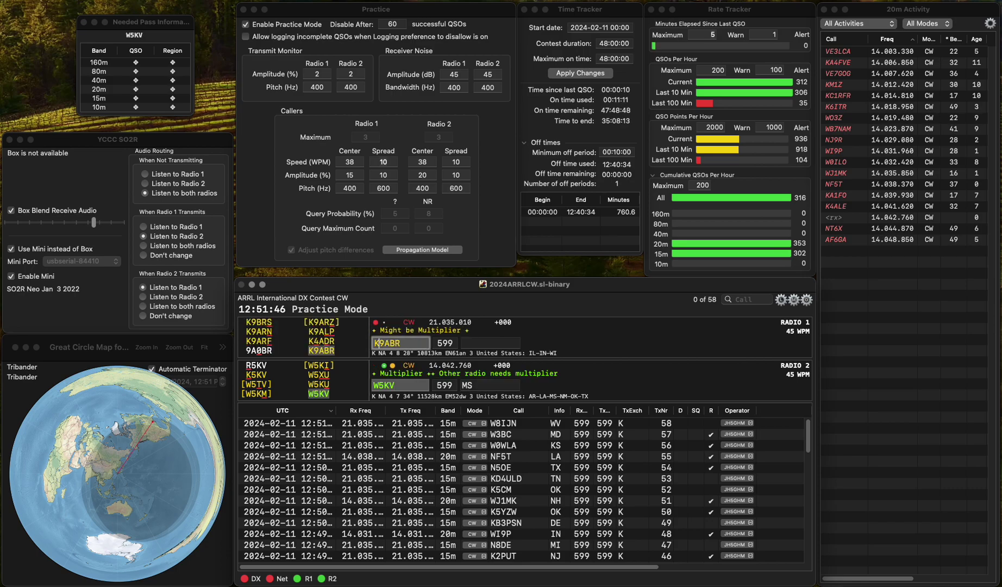
{"action": "key", "text": "space"}
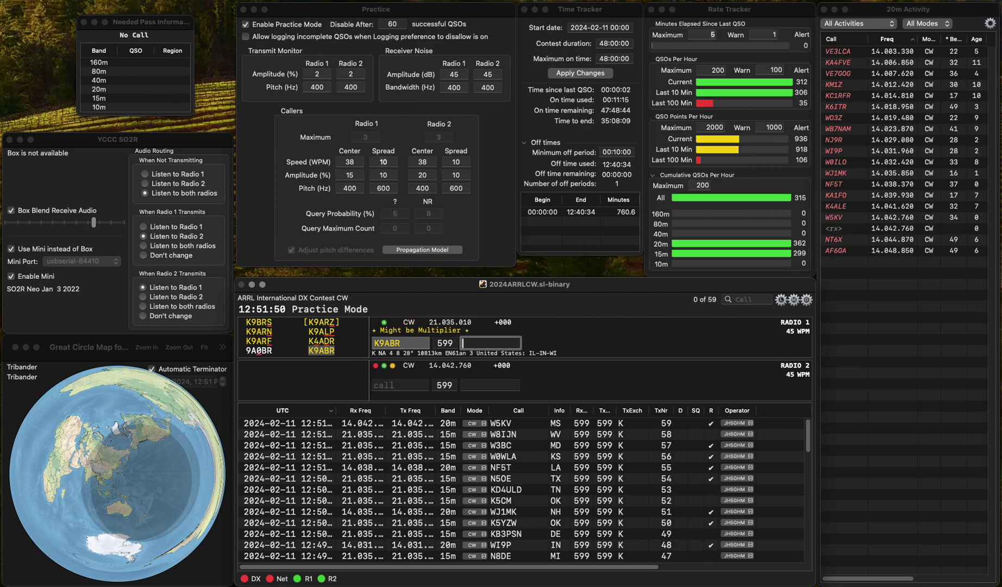
{"action": "type", "text": "IN"}
{"action": "key", "text": "Return"}
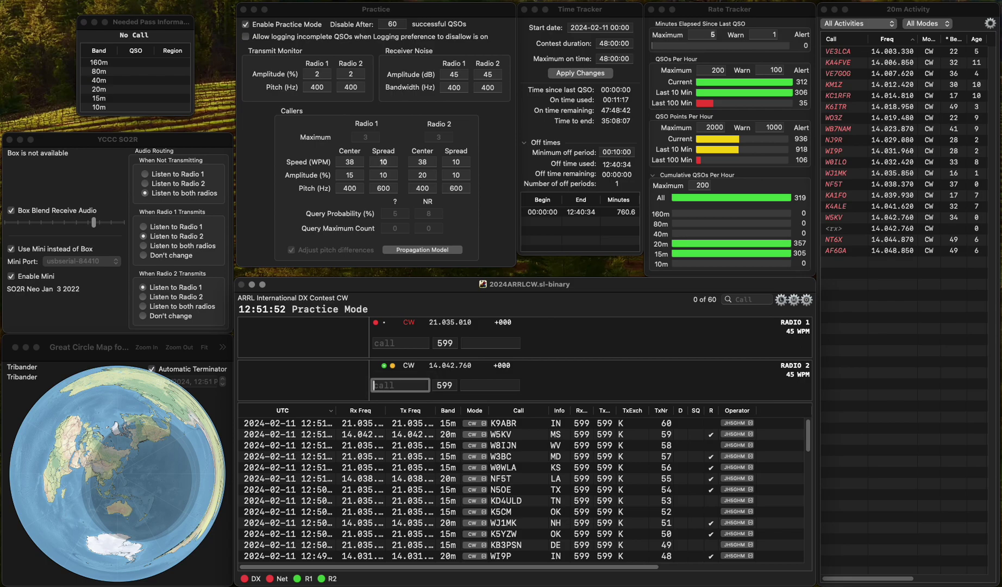
{"action": "key", "text": "Up"}
{"action": "type", "text": "AIMI"}
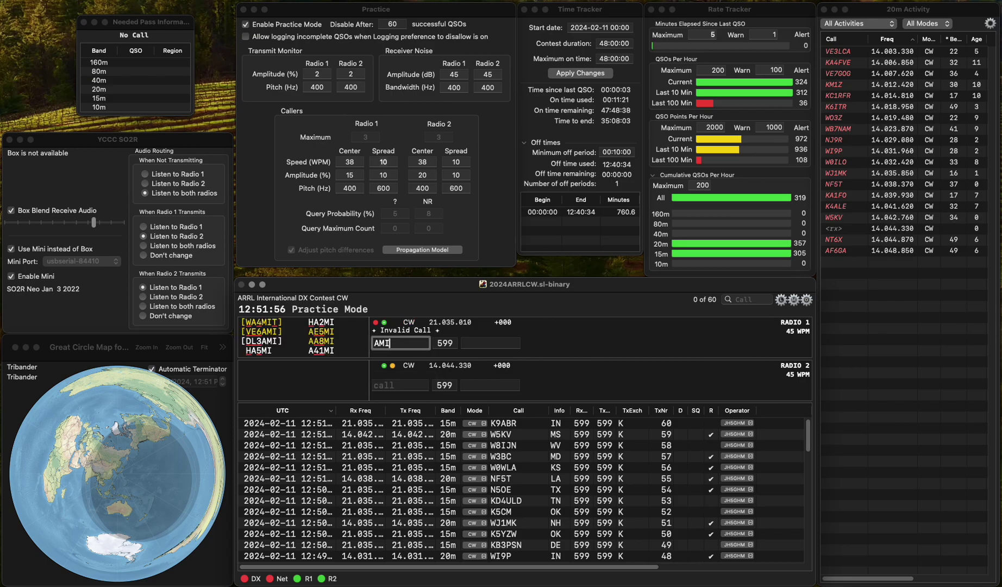
{"action": "left_click", "coordinate": [384, 343]}
{"action": "type", "text": "4"}
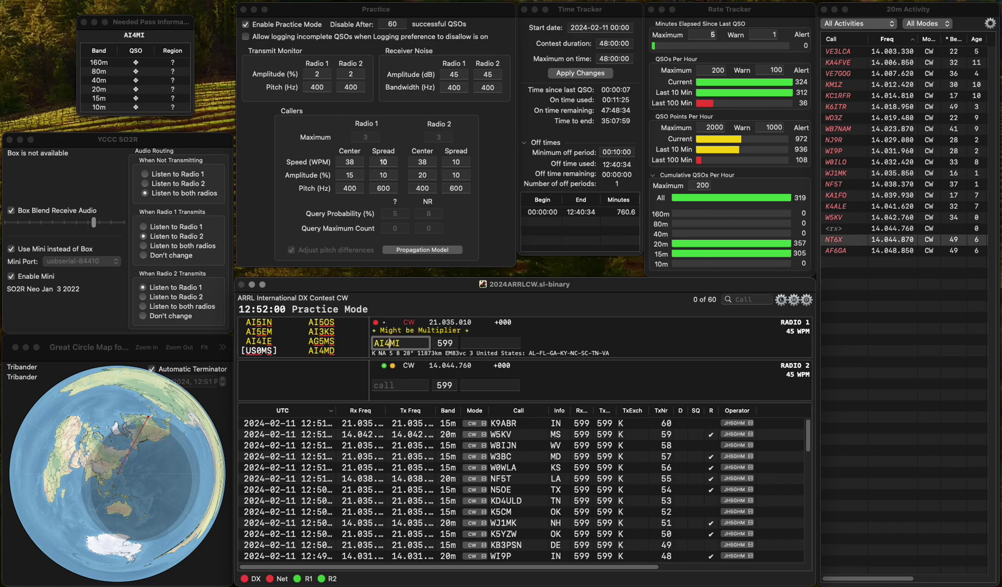
{"action": "key", "text": "BackSpace"}
{"action": "type", "text": "E"}
{"action": "key", "text": "BackSpace"}
{"action": "type", "text": "S"}
{"action": "left_click", "coordinate": [400, 385]}
{"action": "type", "text": "W"}
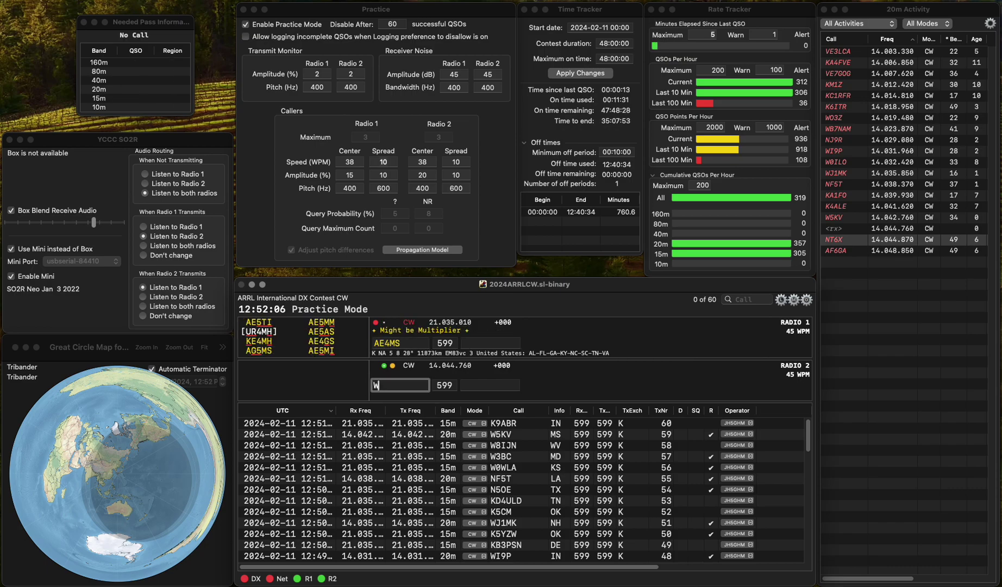
{"action": "type", "text": "D8AYV"}
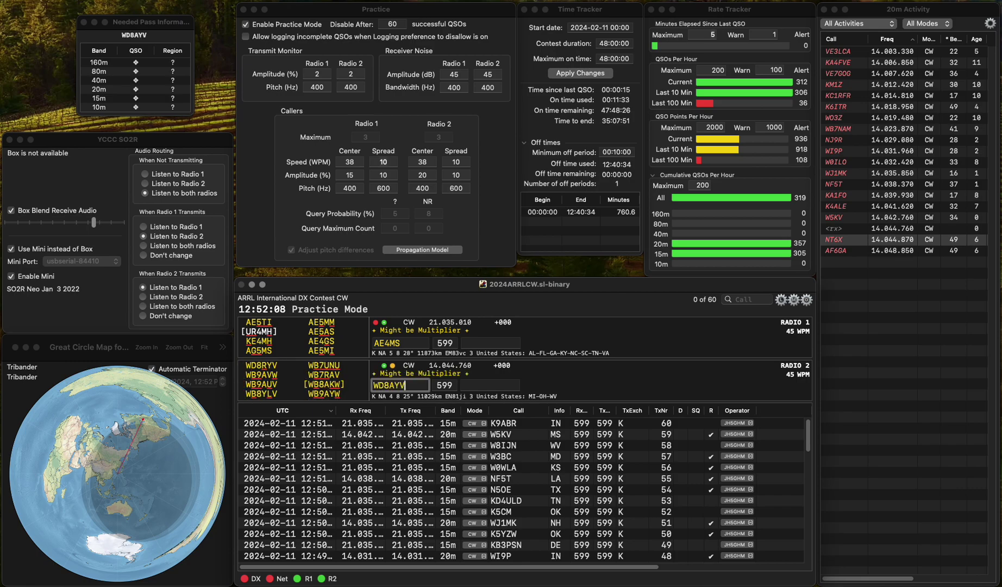
{"action": "left_click", "coordinate": [400, 343]}
{"action": "key", "text": "BackSpace"}
{"action": "type", "text": "I"}
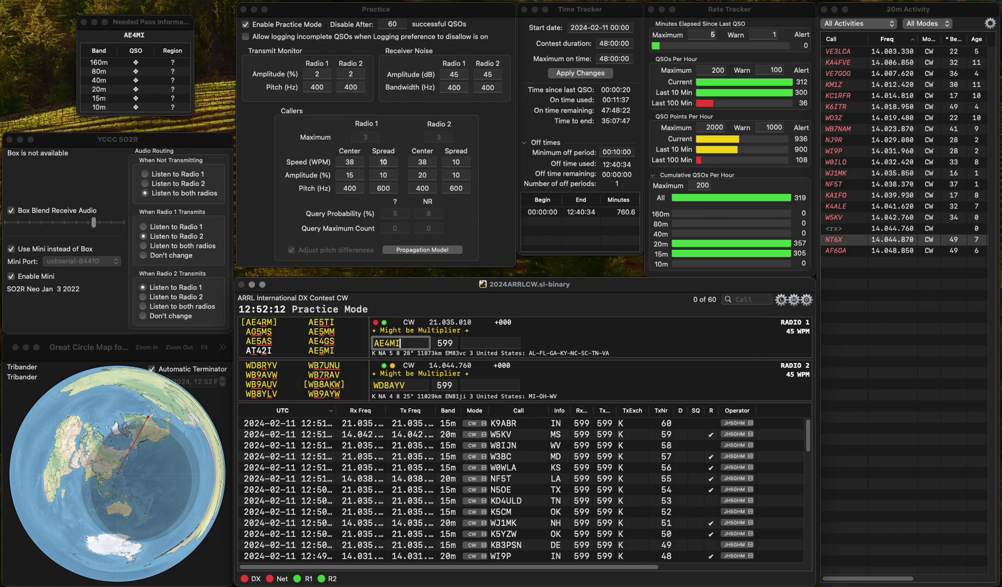
{"action": "left_click", "coordinate": [382, 343]}
{"action": "key", "text": "Delete"}
{"action": "type", "text": "5"}
{"action": "key", "text": "Return"}
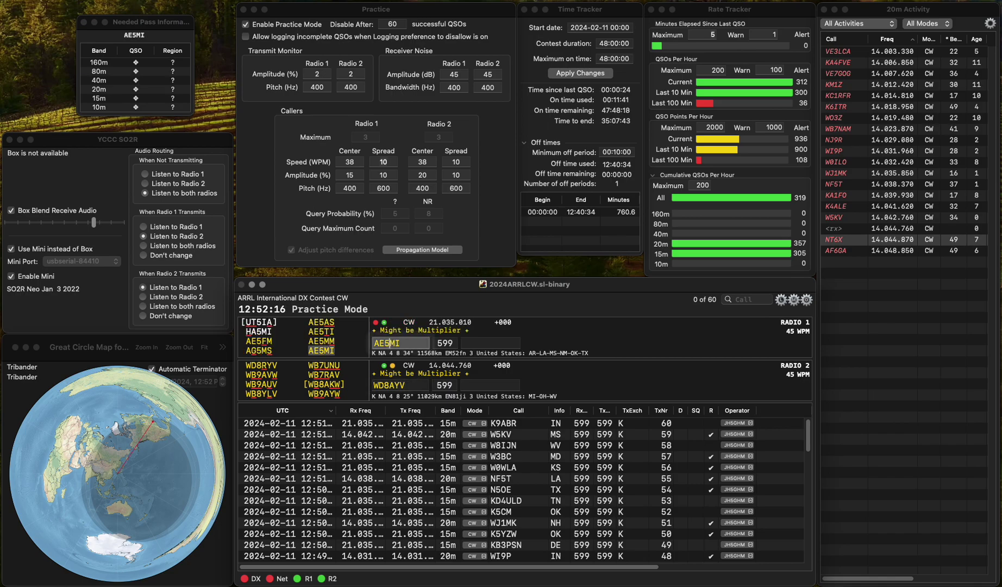
{"action": "left_click", "coordinate": [378, 386]}
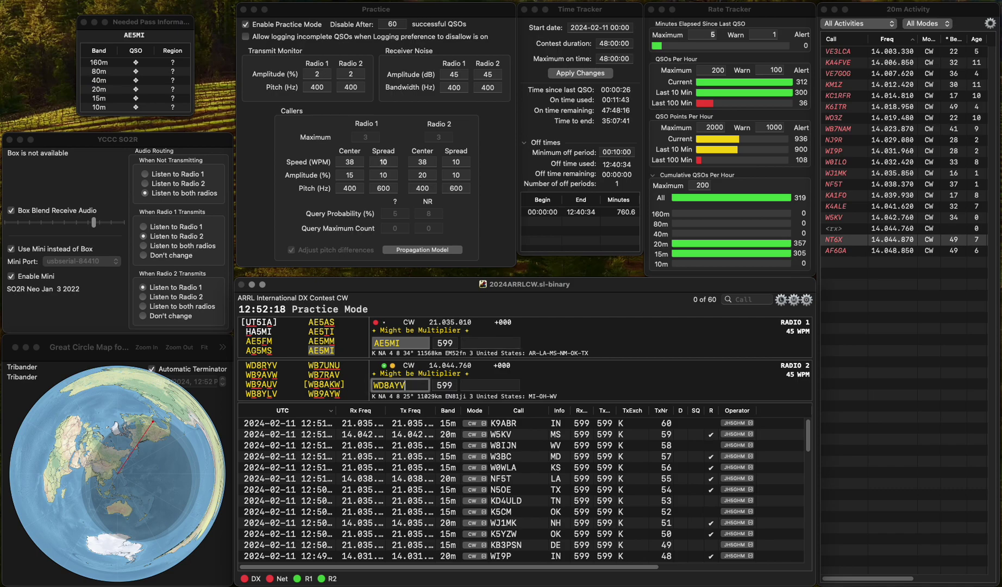
{"action": "key", "text": "Delete"}
{"action": "type", "text": "R"}
{"action": "key", "text": "Return"}
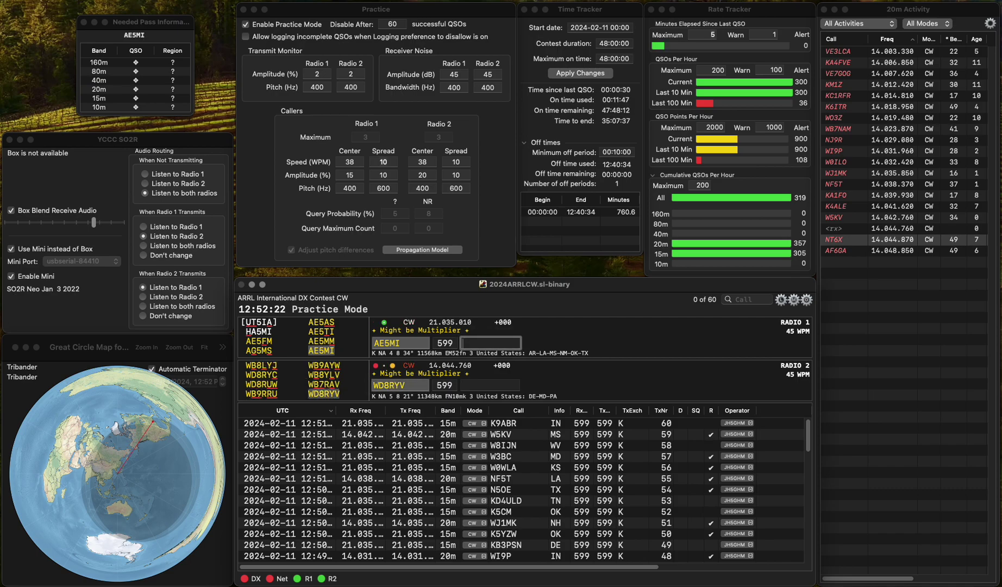
{"action": "type", "text": "NM"}
{"action": "key", "text": "Return"}
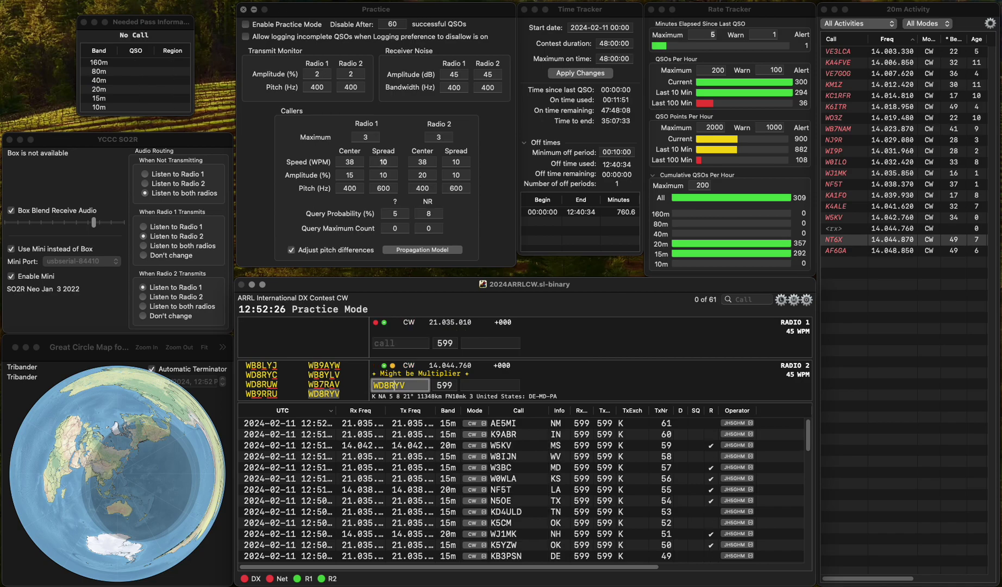